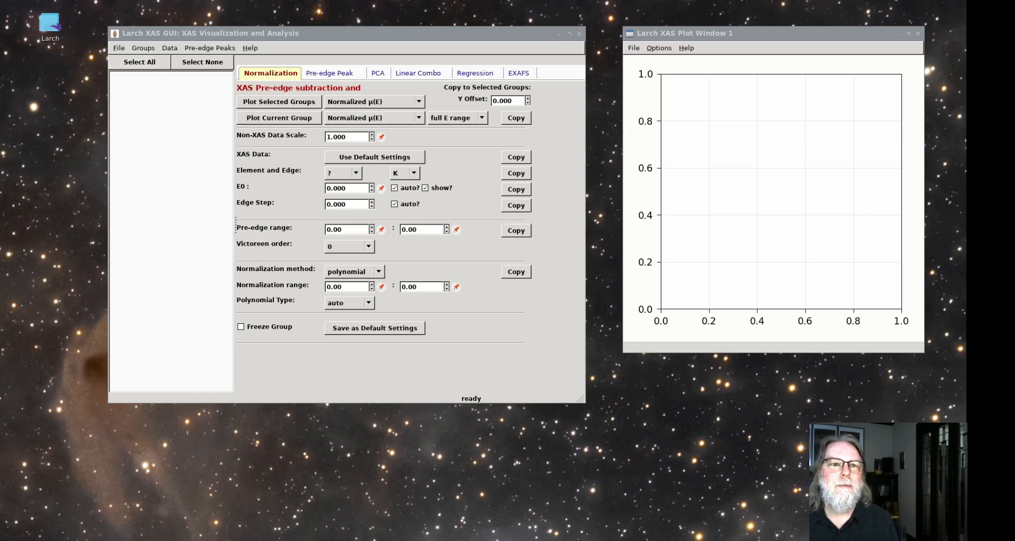
Open the six H1_Fe .xdi files, from H1_Fe_2Lferrihydrite to H1_Fe_greenrustSO4, from the LarchWorkshop Normalization folder
click(119, 49)
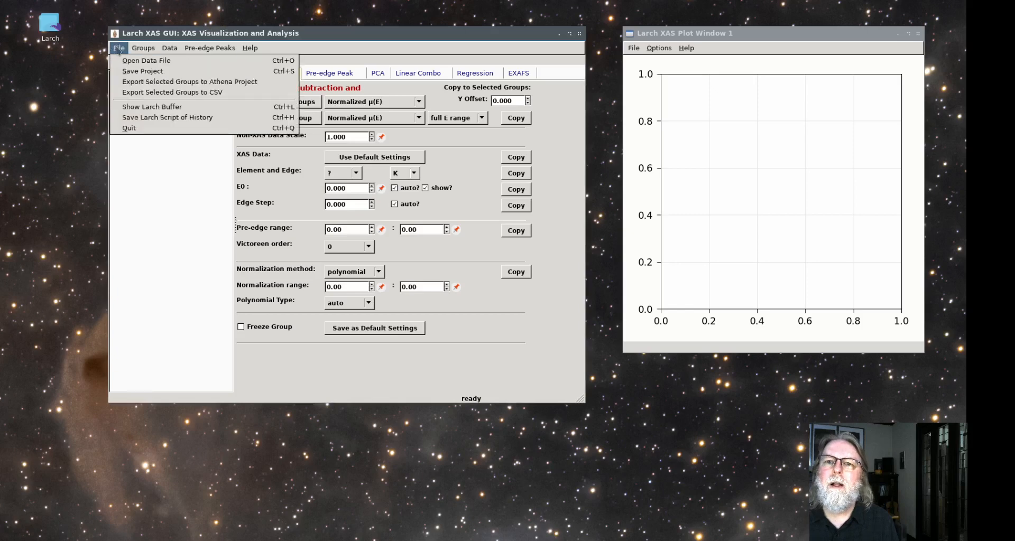
click(143, 61)
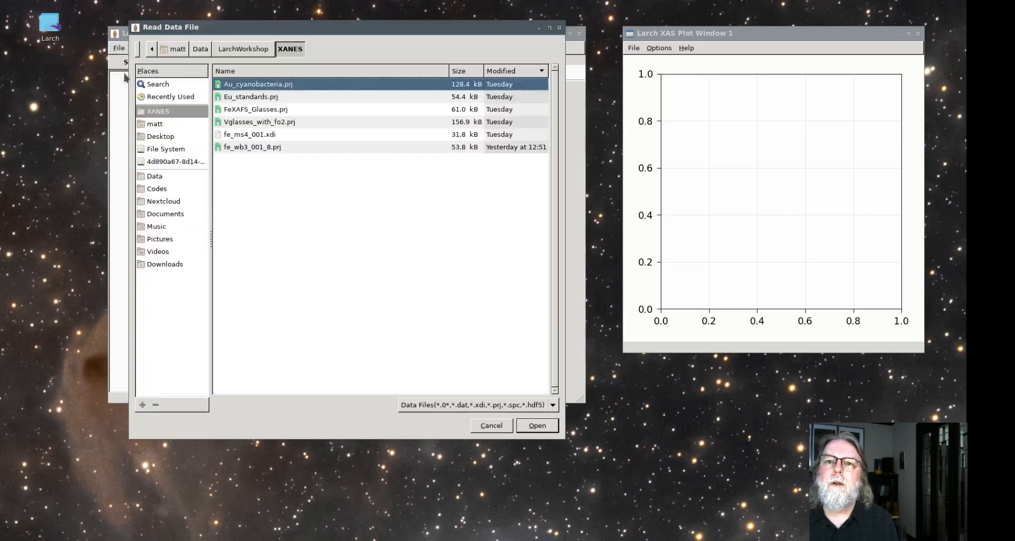
click(243, 49)
double_click(249, 109)
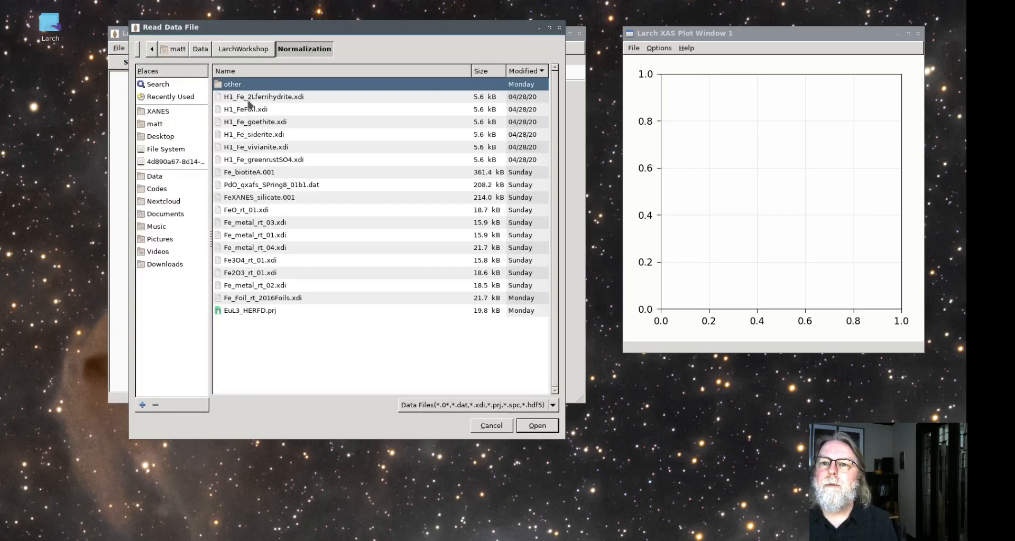
click(248, 100)
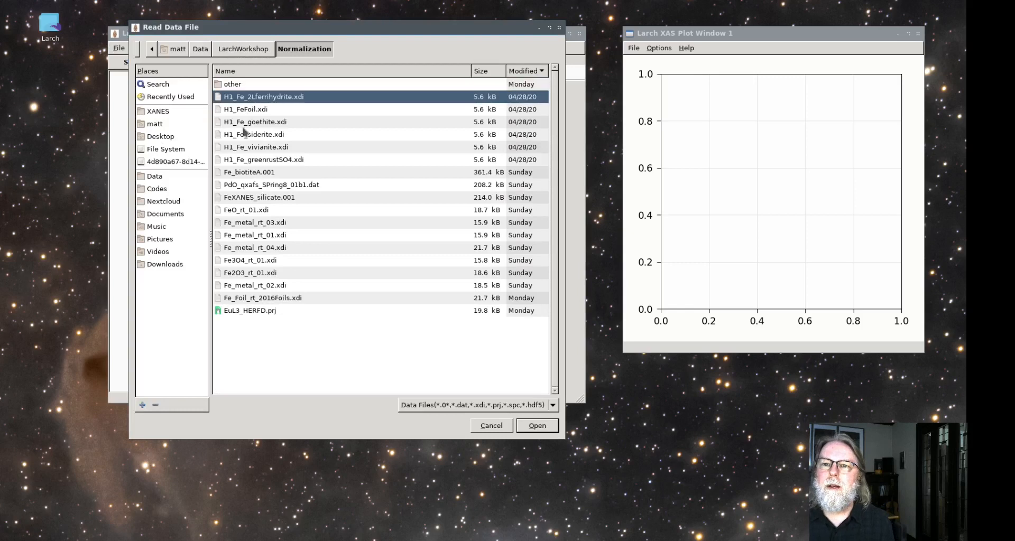
shift+click(247, 160)
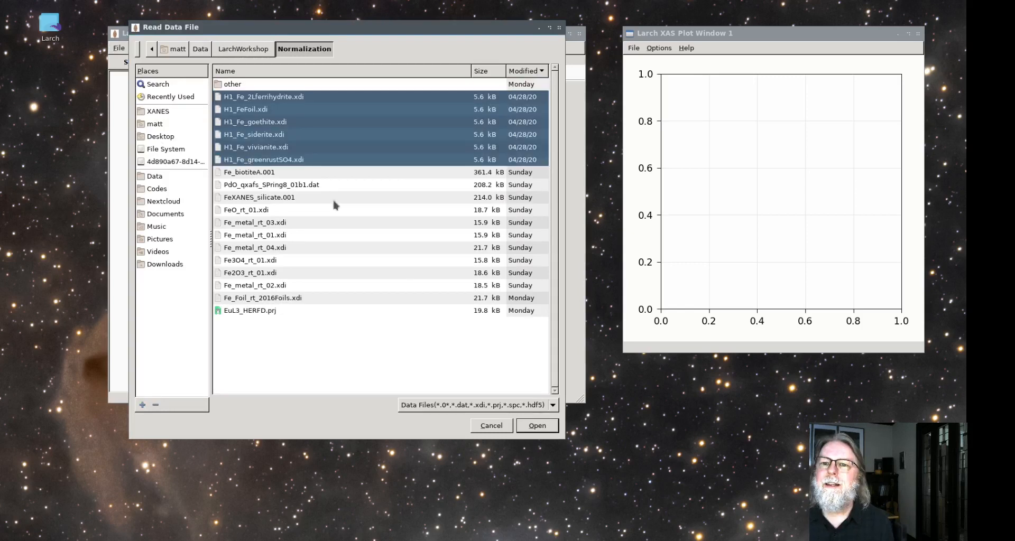
click(542, 429)
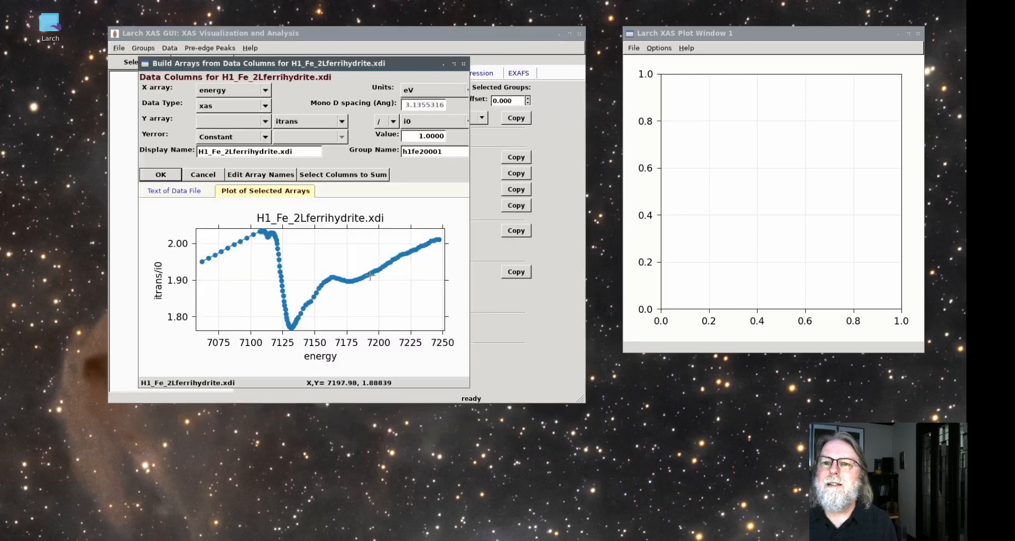
Import the files with the Y array built as -log(itrans/i0)
click(249, 122)
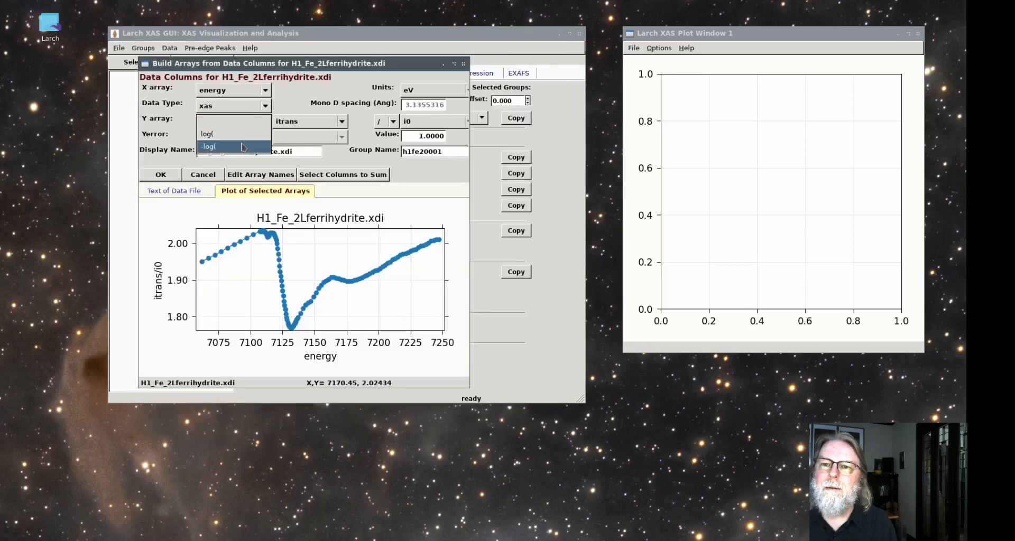
click(243, 147)
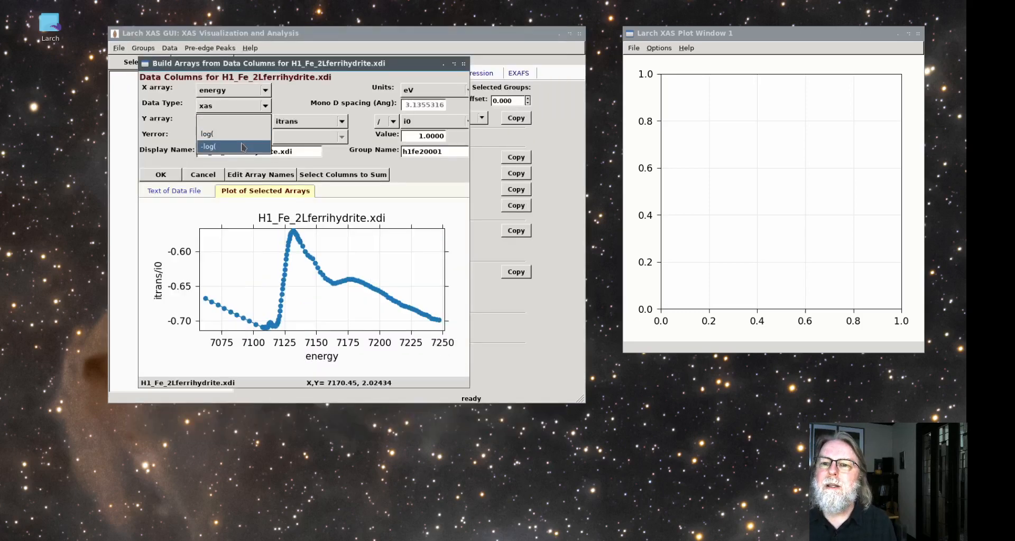
click(169, 177)
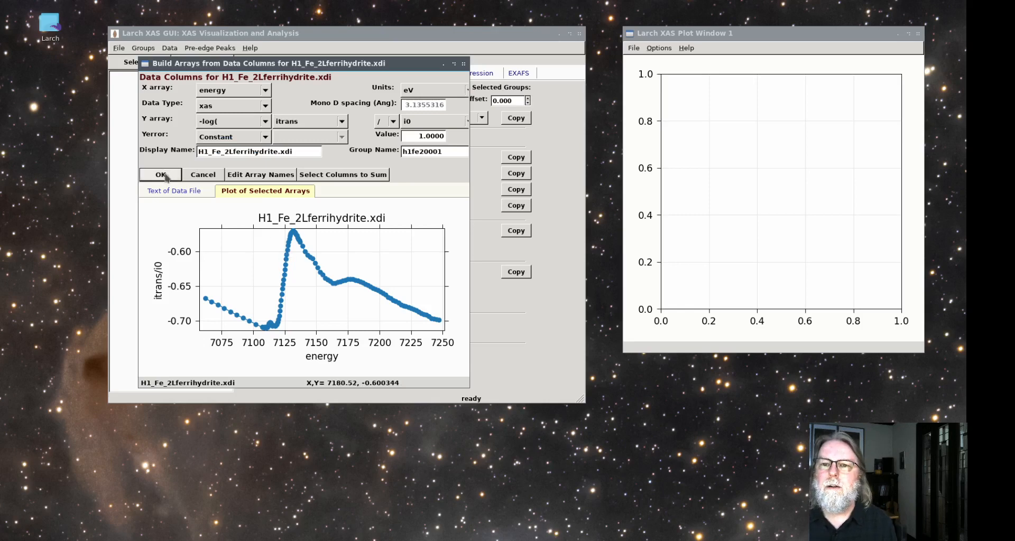
click(164, 176)
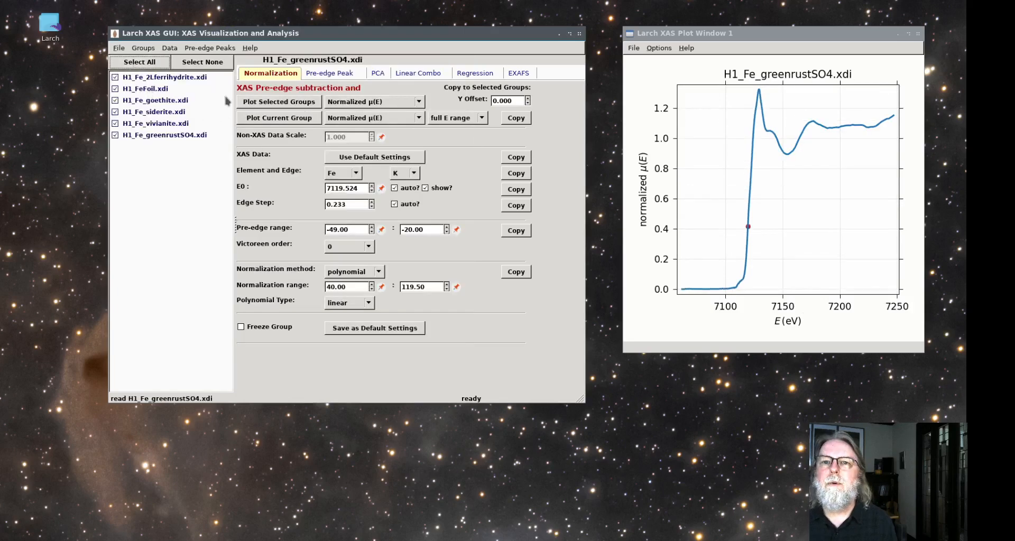
Compare the normalized μ(E) spectra of all six groups in one plot and view goethite, siderite, vivianite and greenrustSO4 individually
click(294, 104)
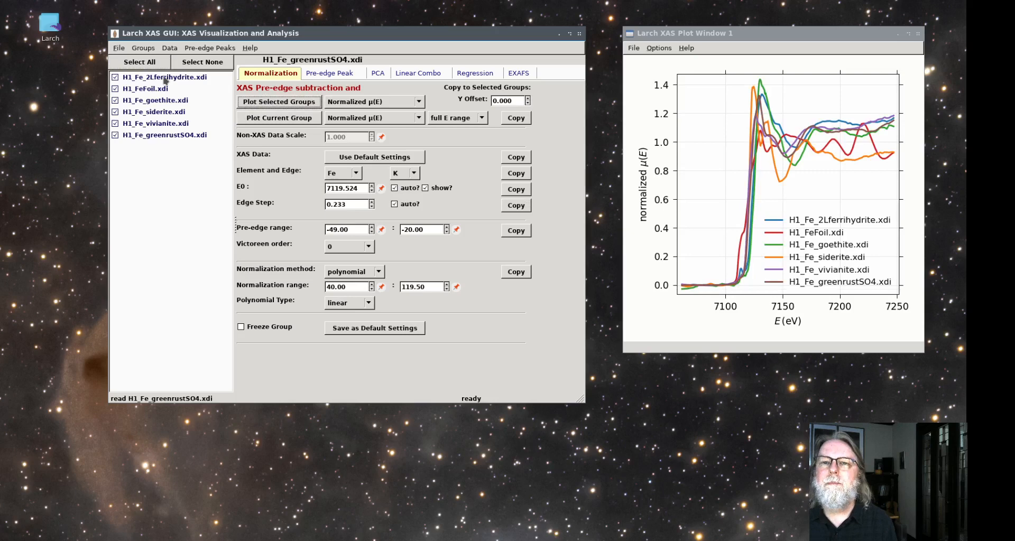
click(163, 101)
click(164, 112)
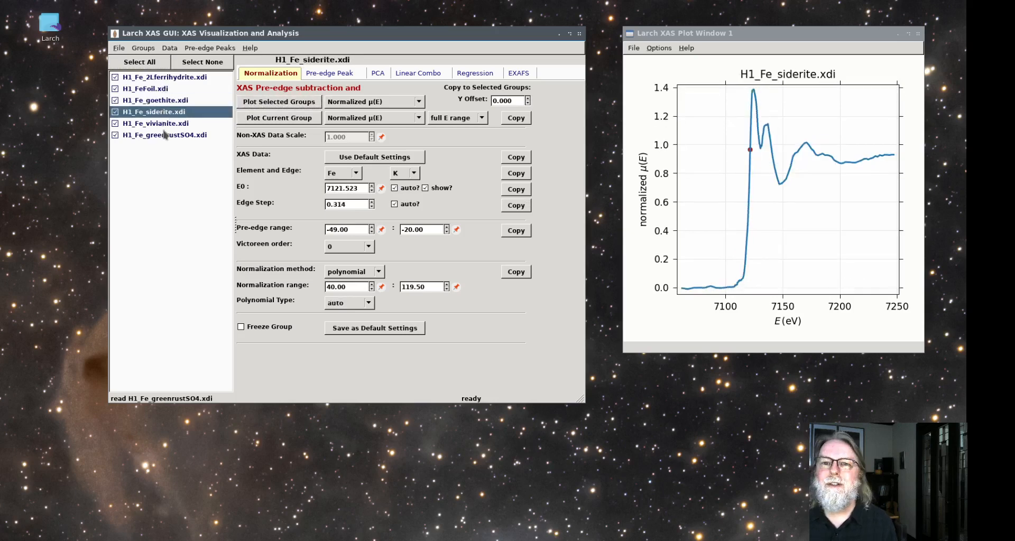
click(165, 124)
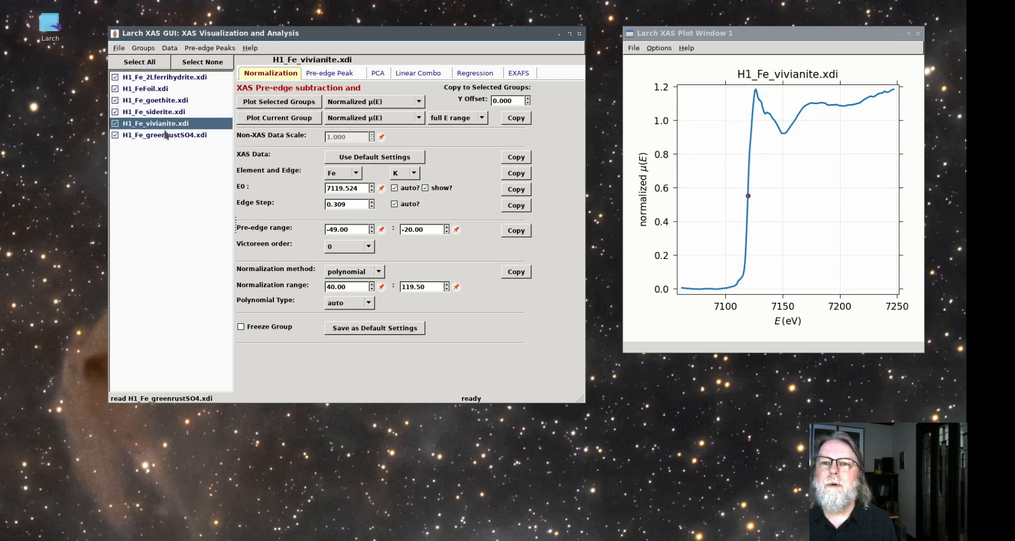
click(166, 135)
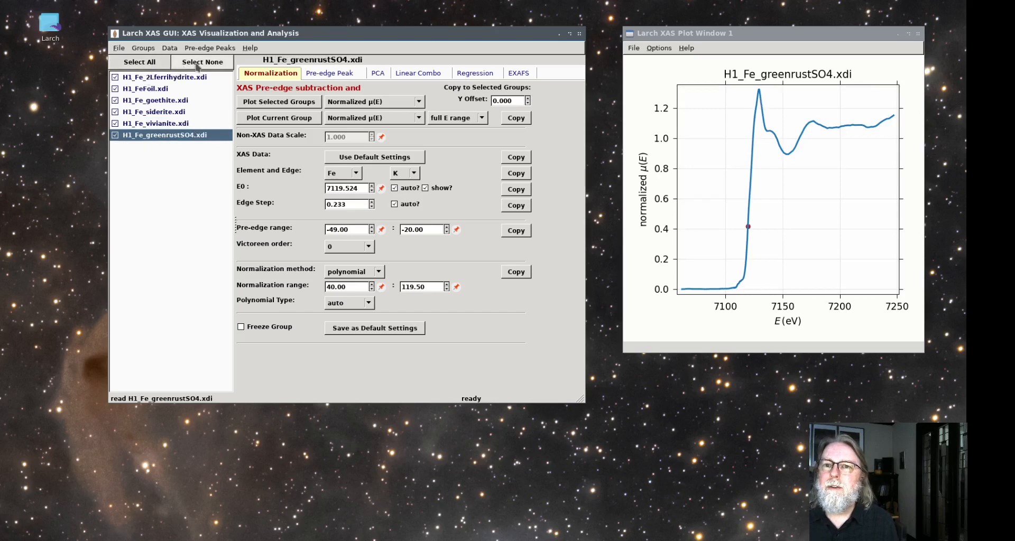
click(152, 104)
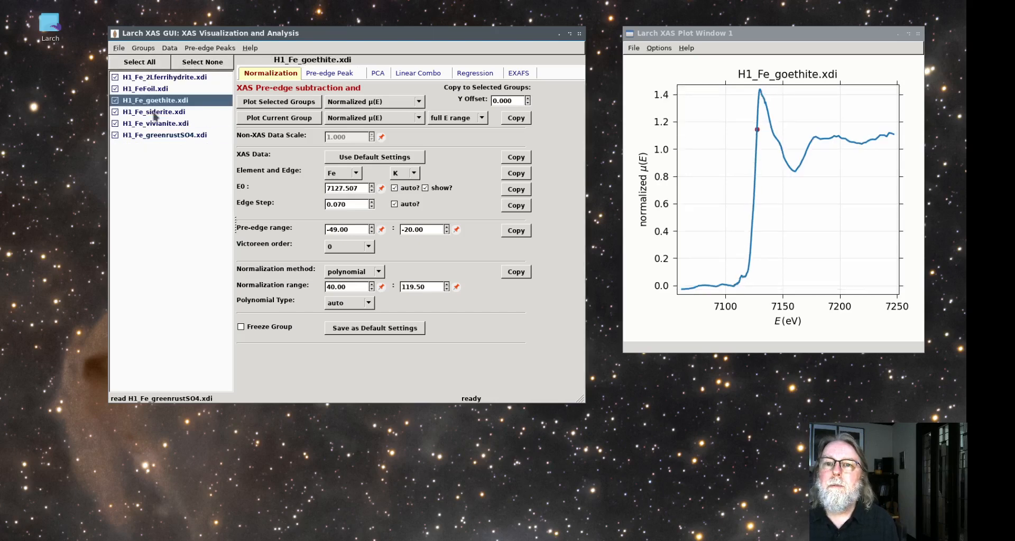
click(155, 113)
click(157, 124)
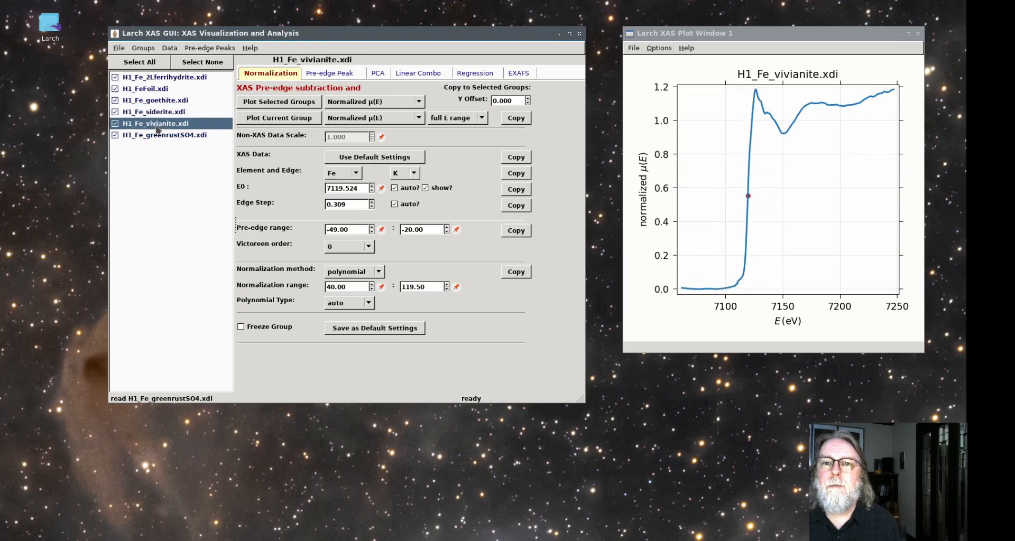
Start an add-and-subtract spectra calculation with H1_Fe_goethite.xdi as a and H1_Fe_2Lferrihydrite.xdi as b
click(157, 101)
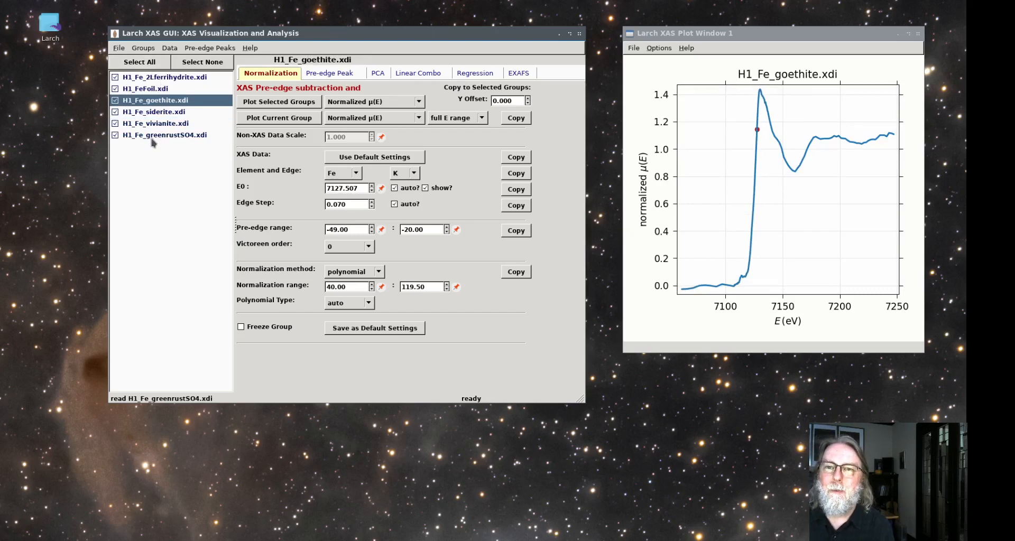
click(170, 48)
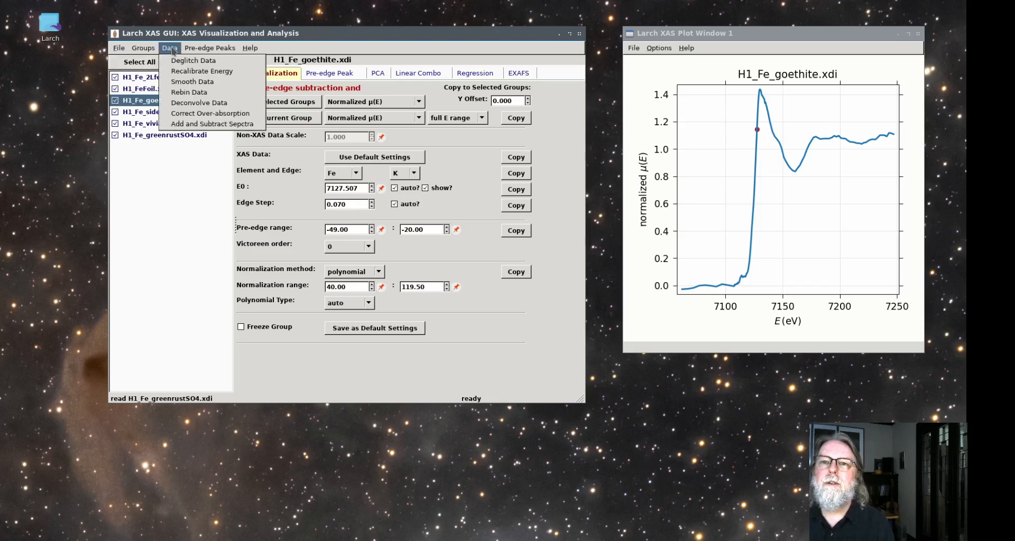
click(177, 125)
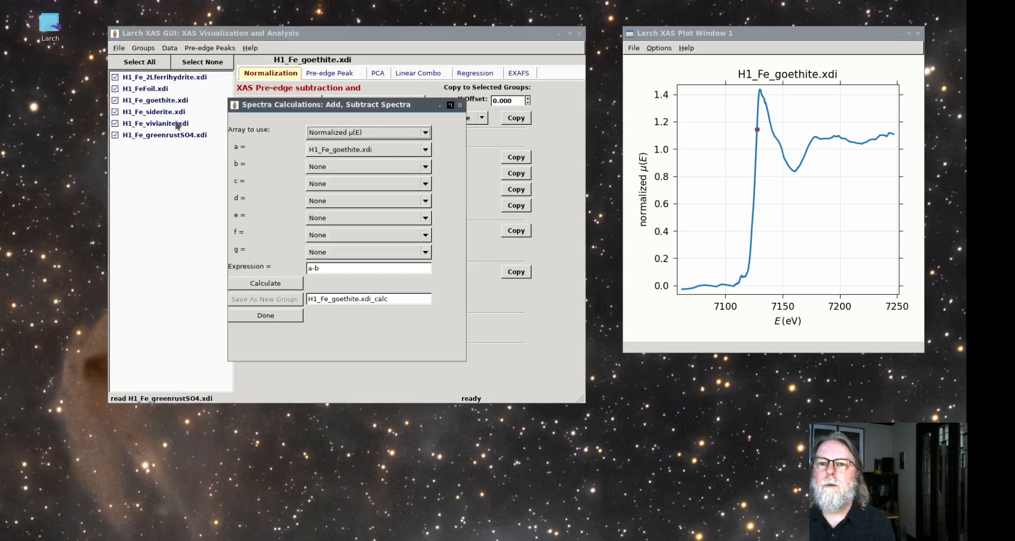
drag(306, 106, 378, 241)
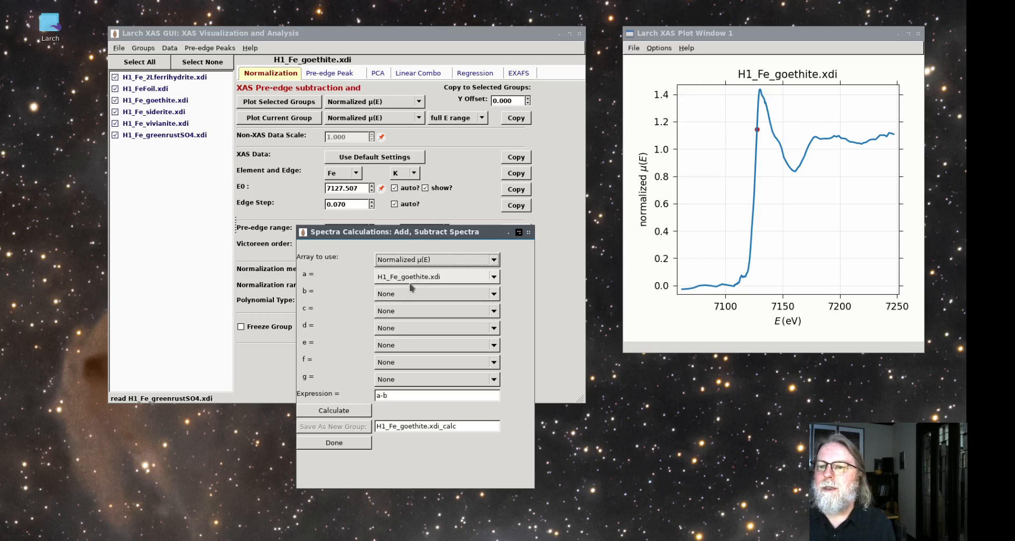
click(411, 295)
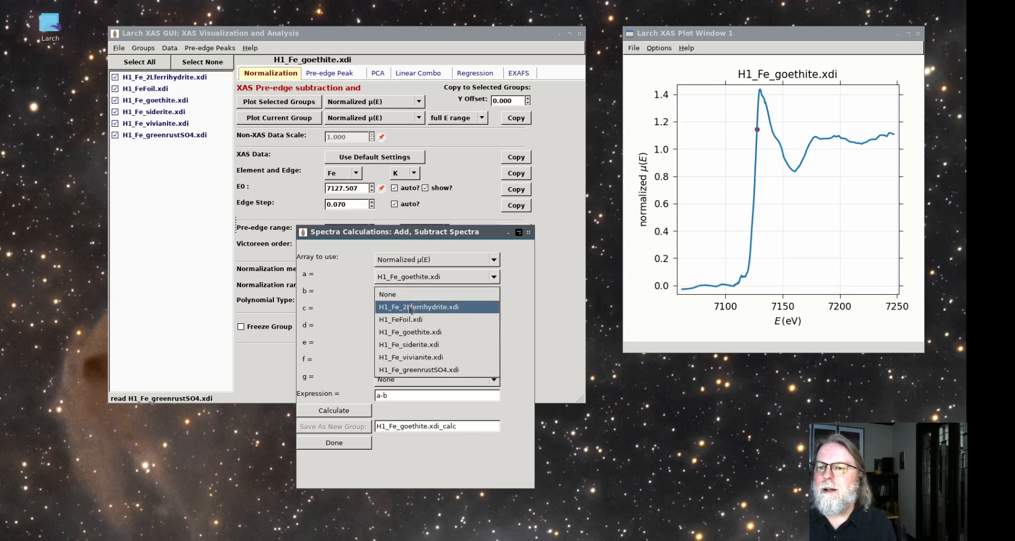
click(411, 308)
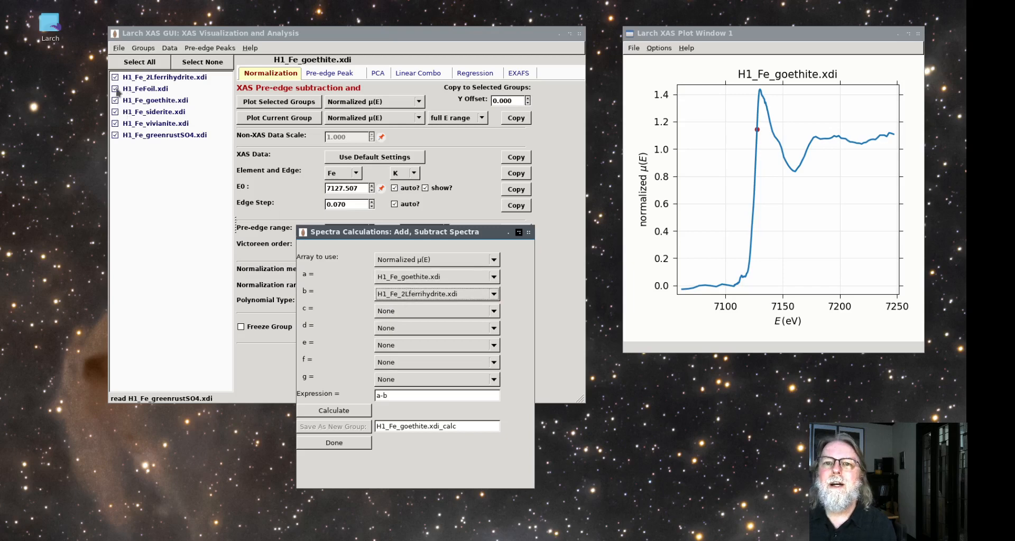
Plot all six normalized spectra together and hide the FeFoil, siderite, vivianite and greenrustSO4 curves
click(139, 62)
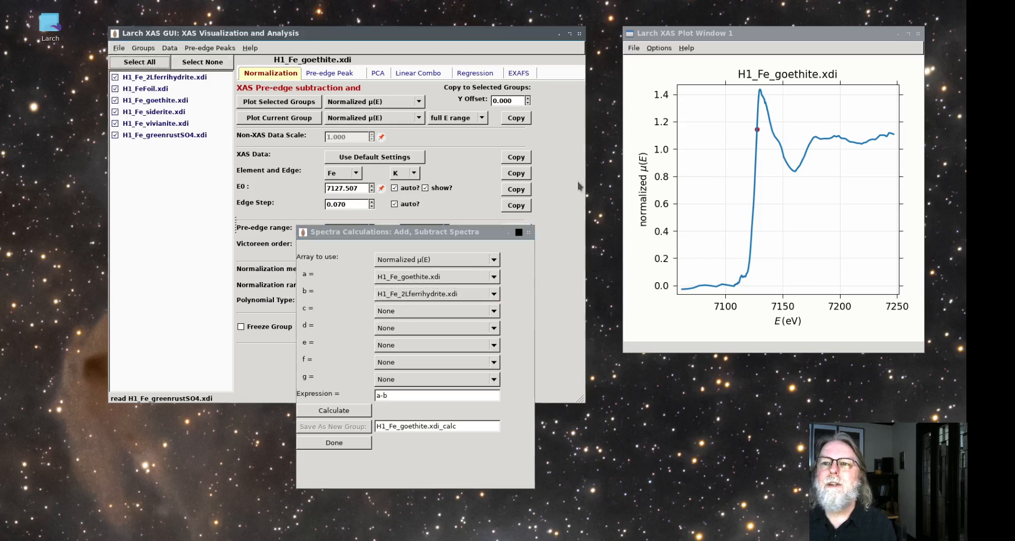
click(279, 102)
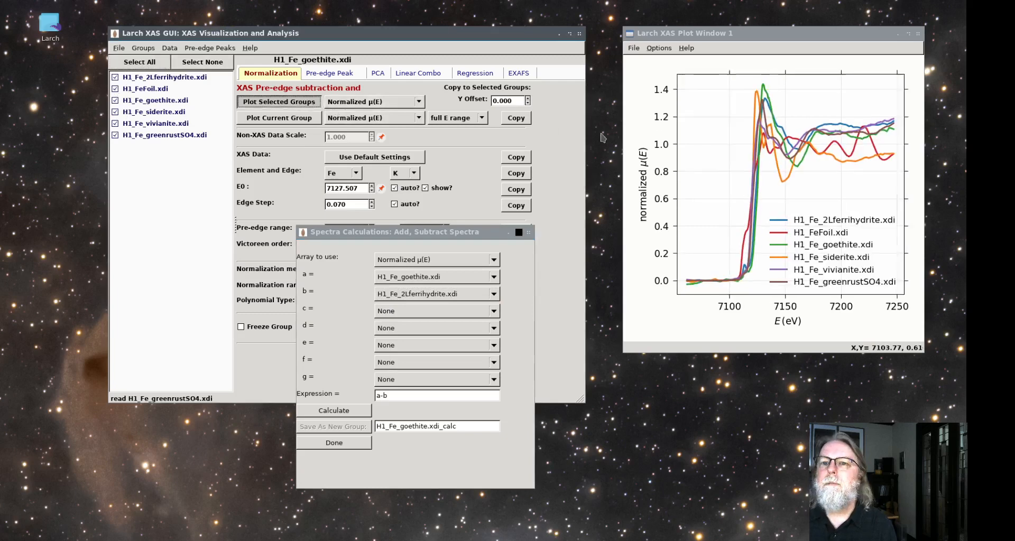
click(824, 234)
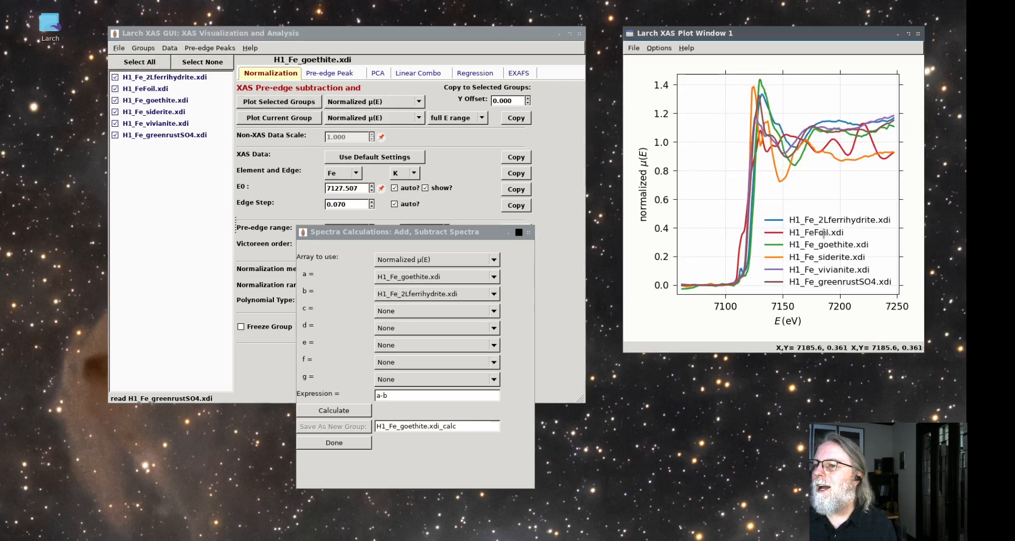
click(823, 257)
click(823, 270)
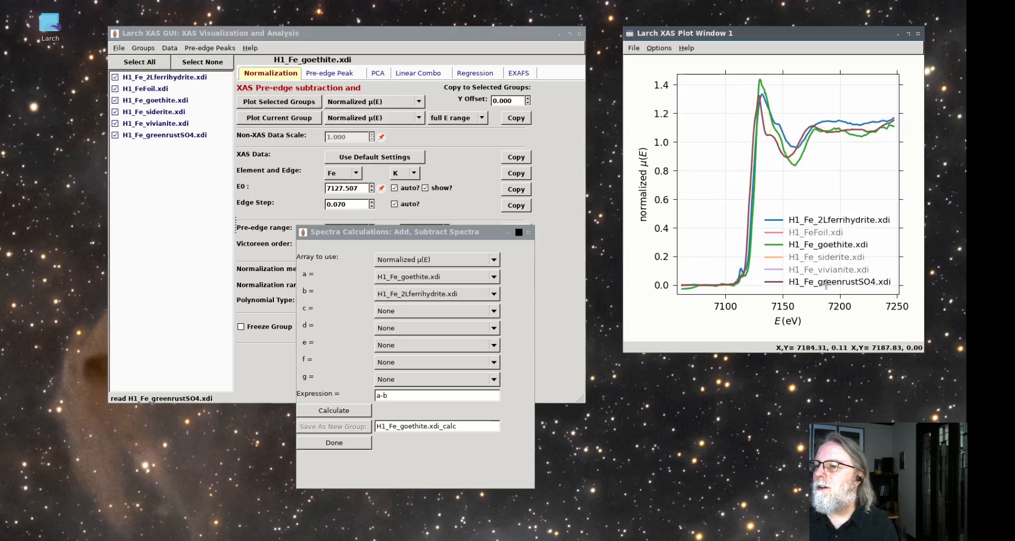
click(824, 282)
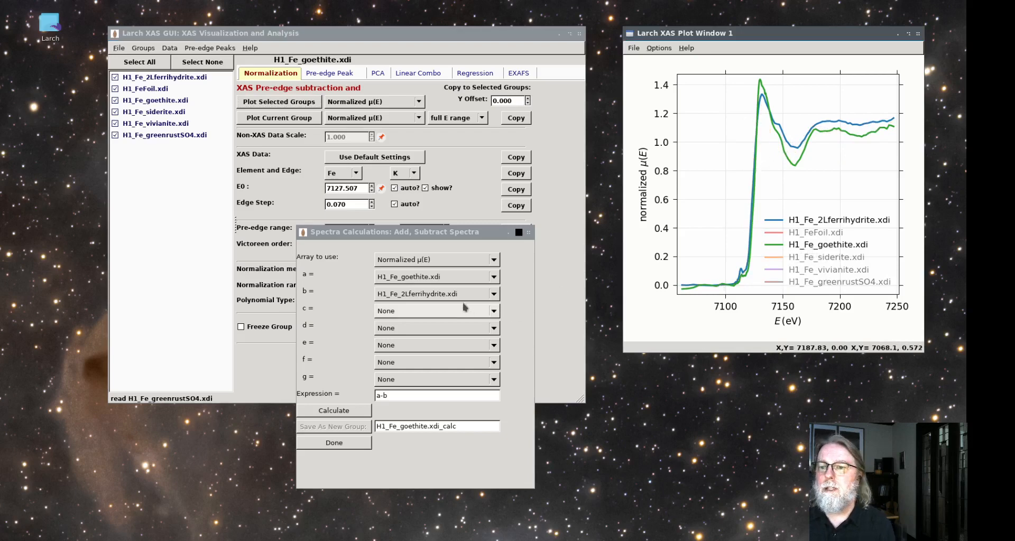
Assign H1_Fe_greenrustSO4.xdi to c in the spectra calculation and show its curve in the plot again
click(420, 312)
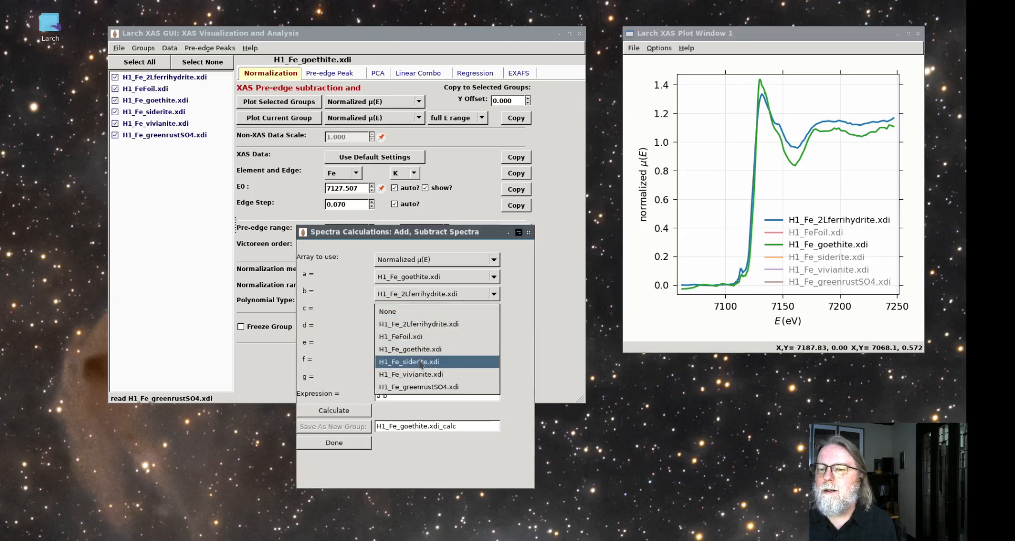
click(421, 387)
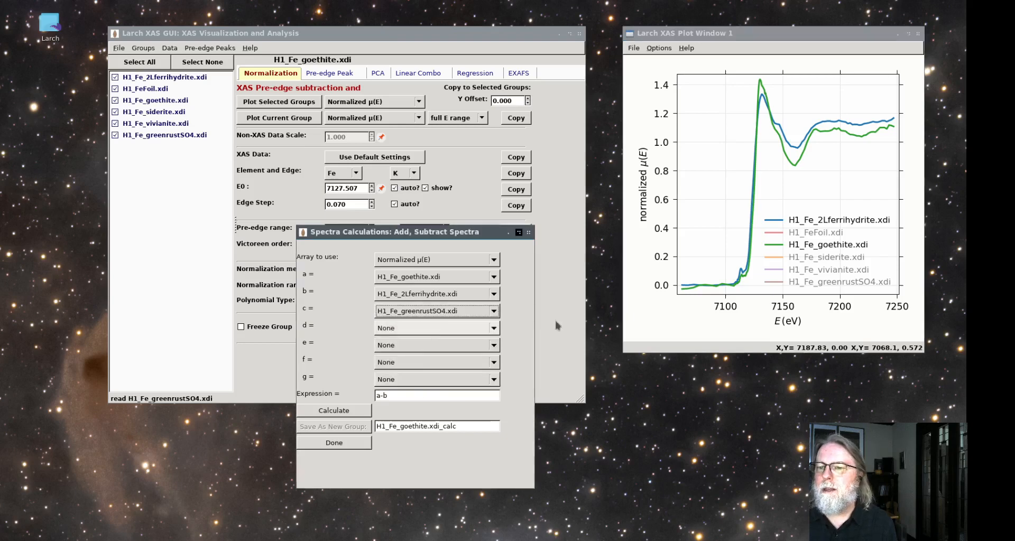
click(833, 279)
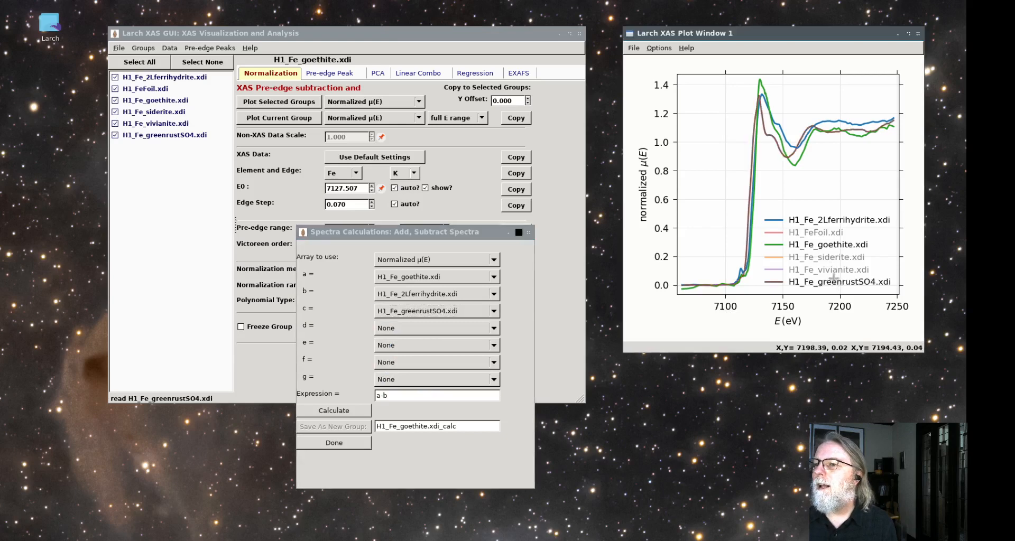
Show the siderite curve in the plot again and assign H1_Fe_siderite.xdi to d in the spectra calculation
click(829, 258)
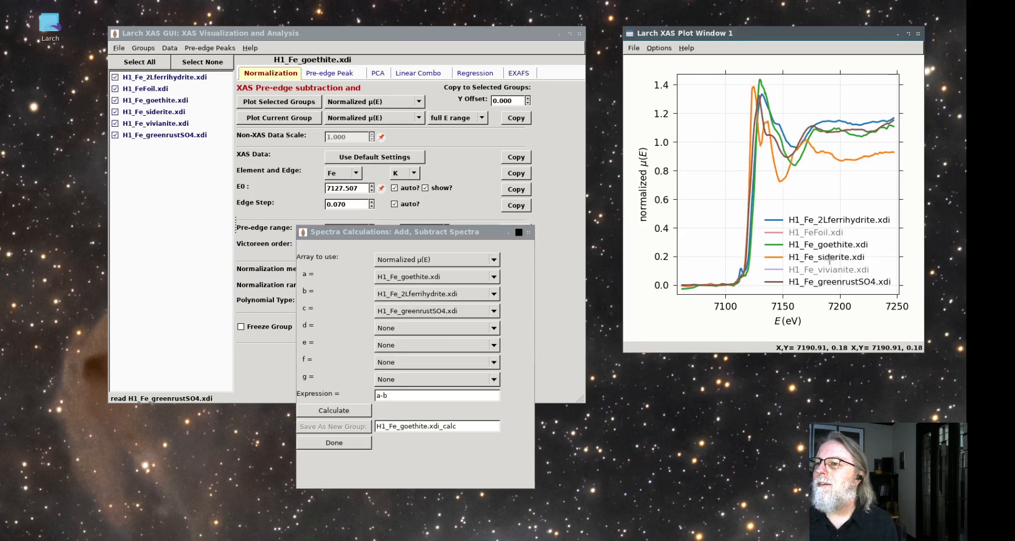
click(828, 270)
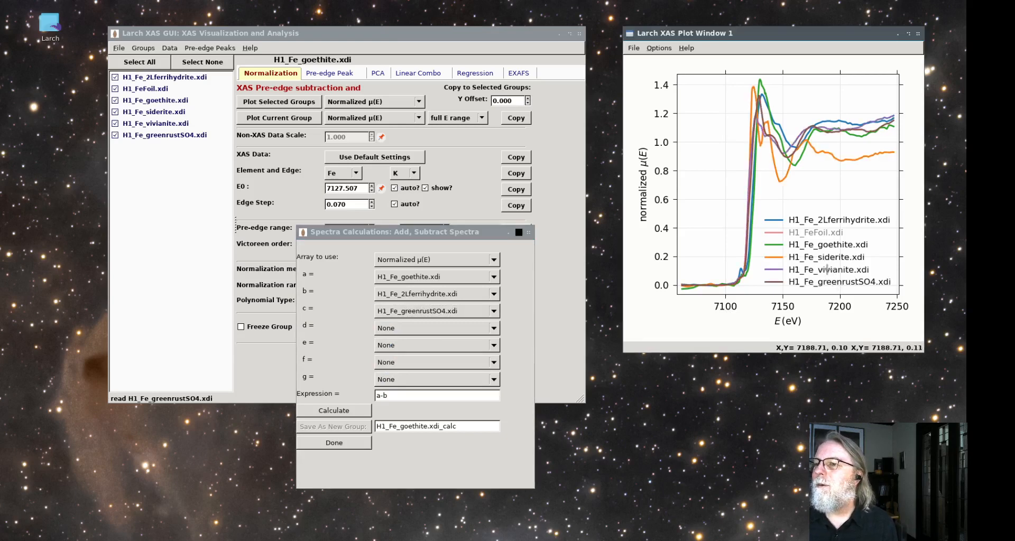
click(829, 269)
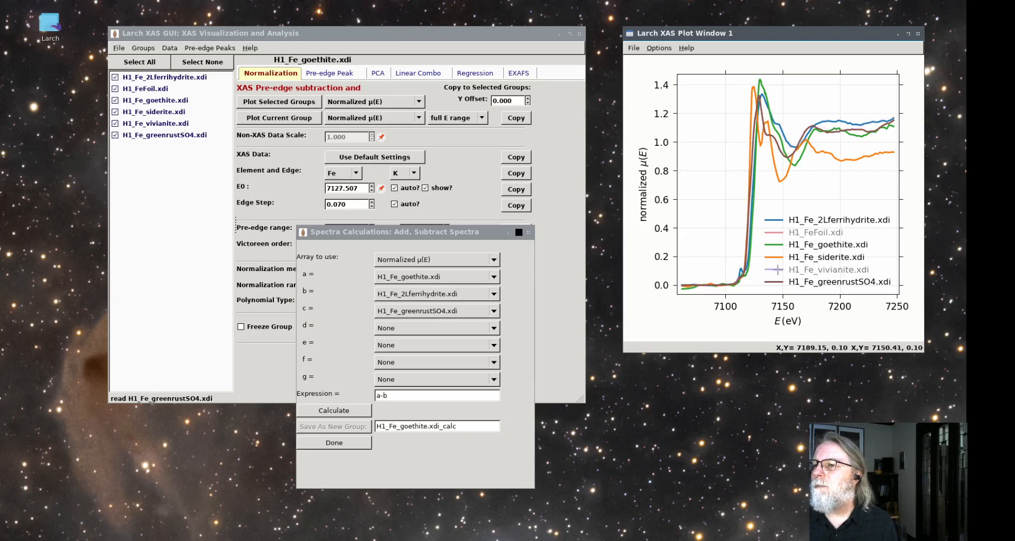
click(401, 330)
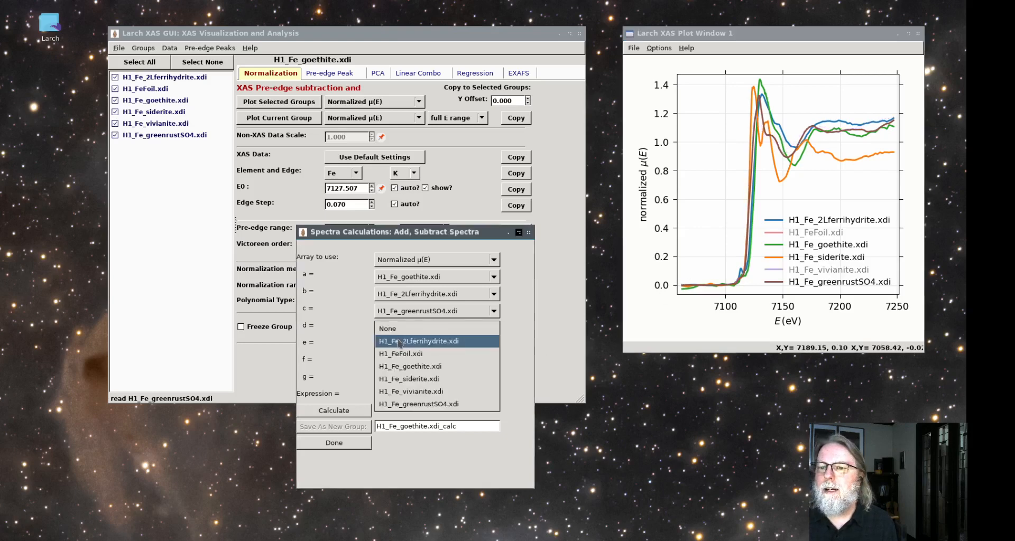
click(407, 379)
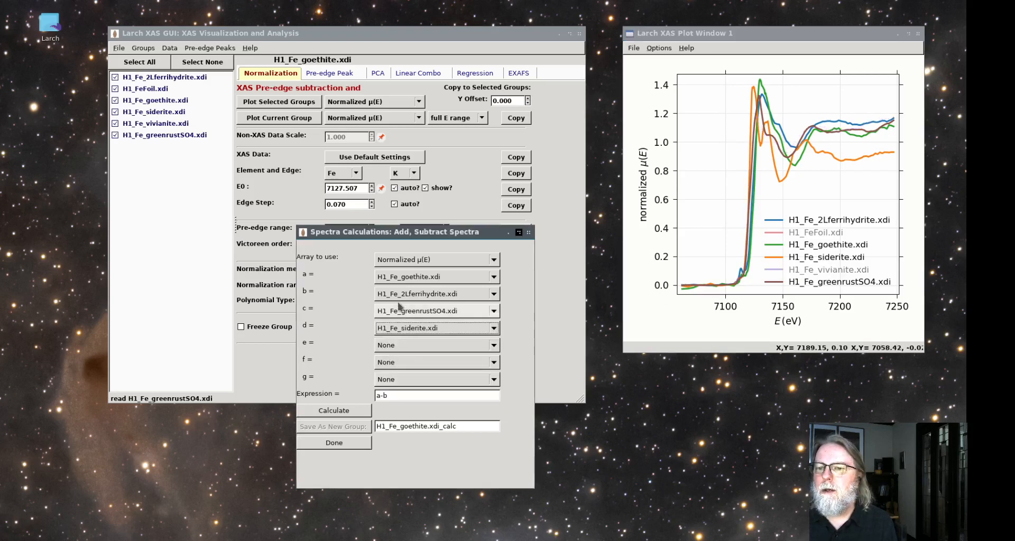
click(404, 393)
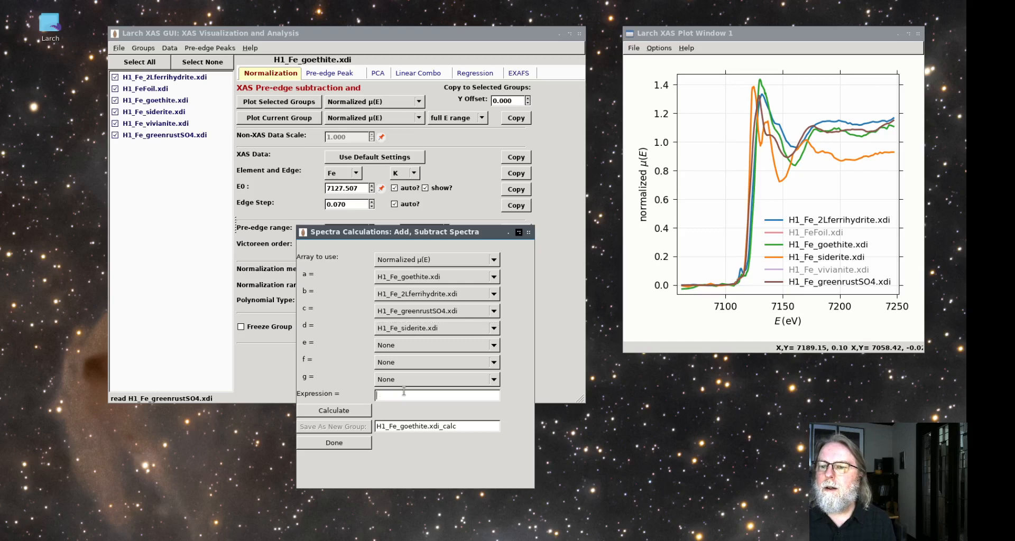
text(c*0.4)
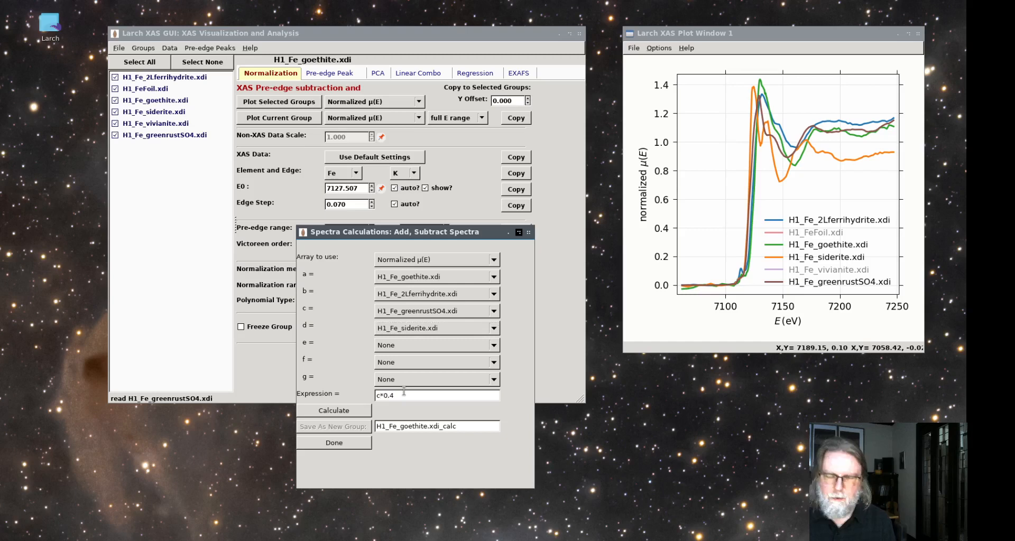
text( +)
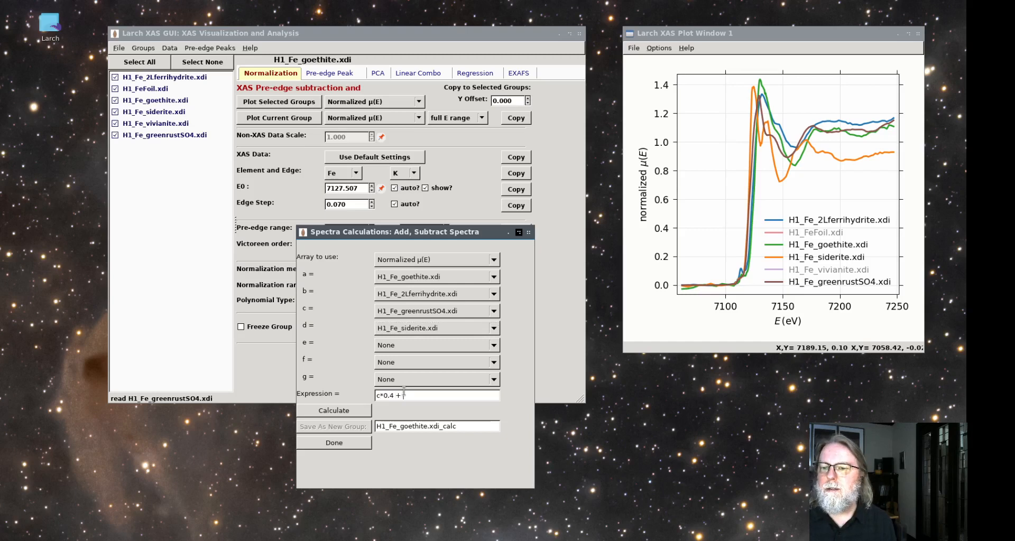
text( b)
key(BackSpace)
key(BackSpace)
key(BackSpace)
key(BackSpace)
key(BackSpace)
key(BackSpace)
key(BackSpace)
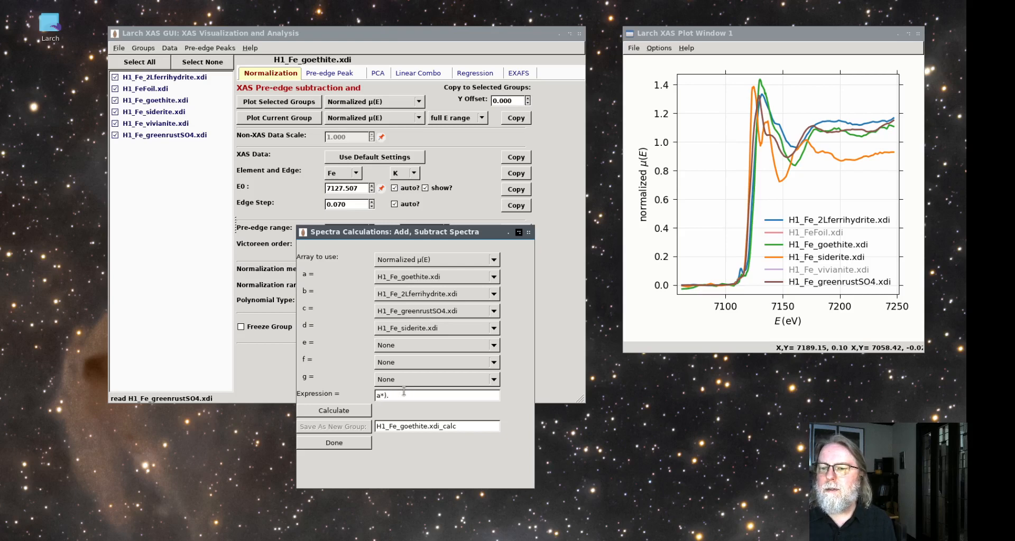
Set the calculation expression to a*0.1 +b*0.3 + c*0.2 +d *0.4 and calculate the combined spectrum
text(a*0.1)
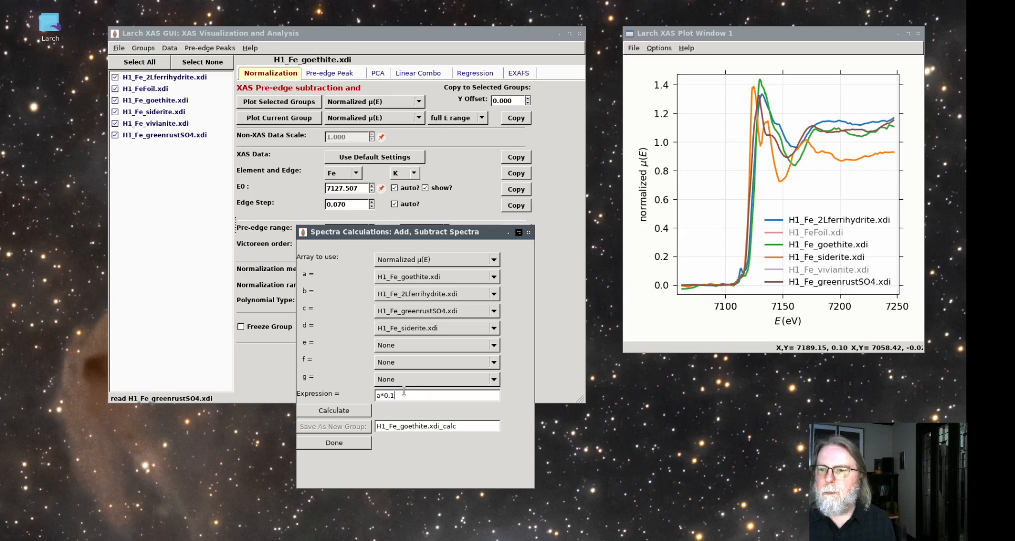
text( +b*0.3 +)
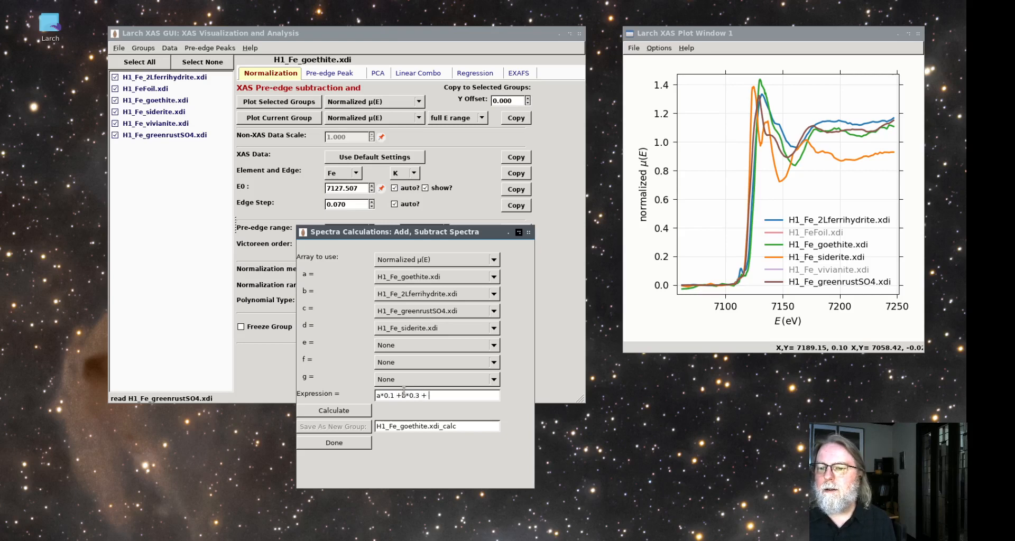
text(c)
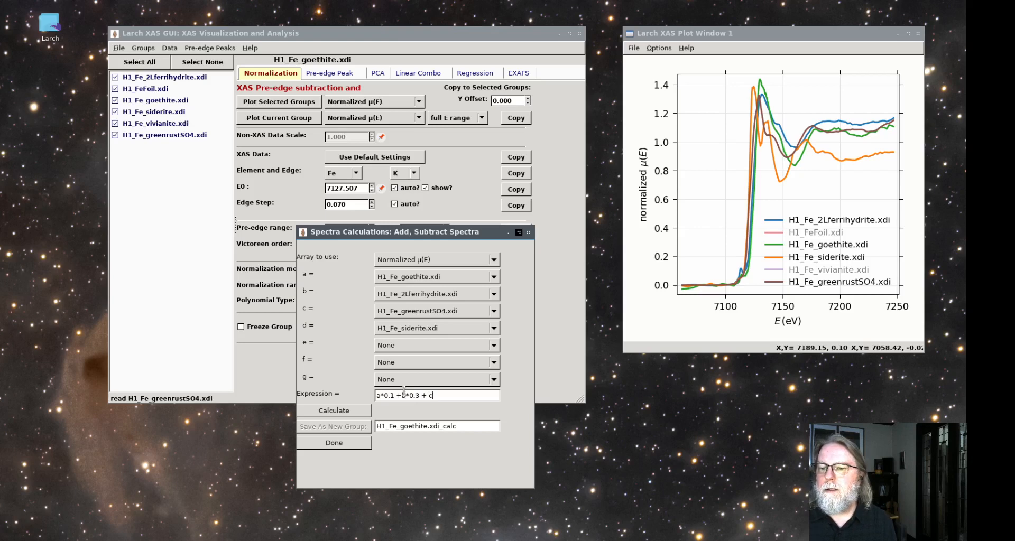
text(*)
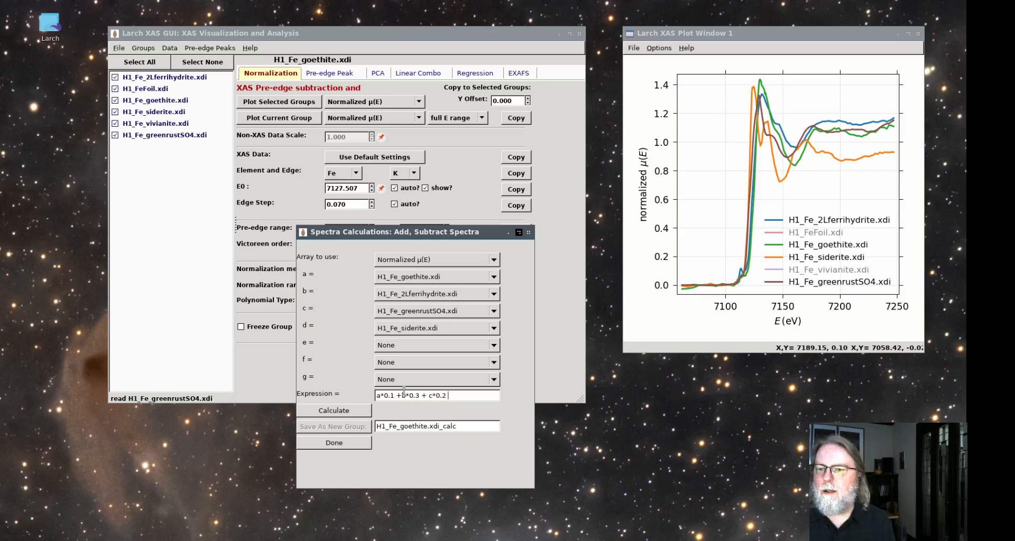
text(0.2 +d)
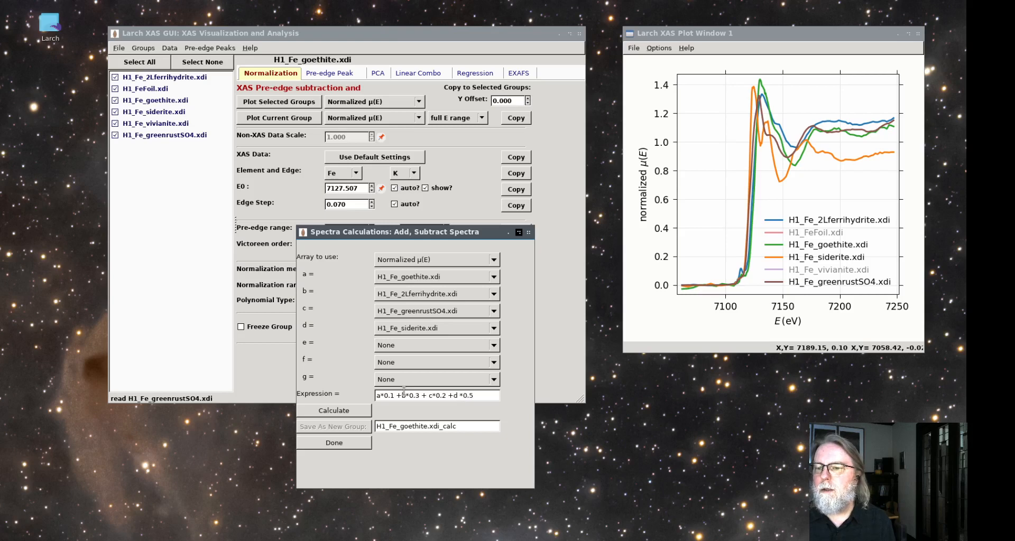
text( *0.4)
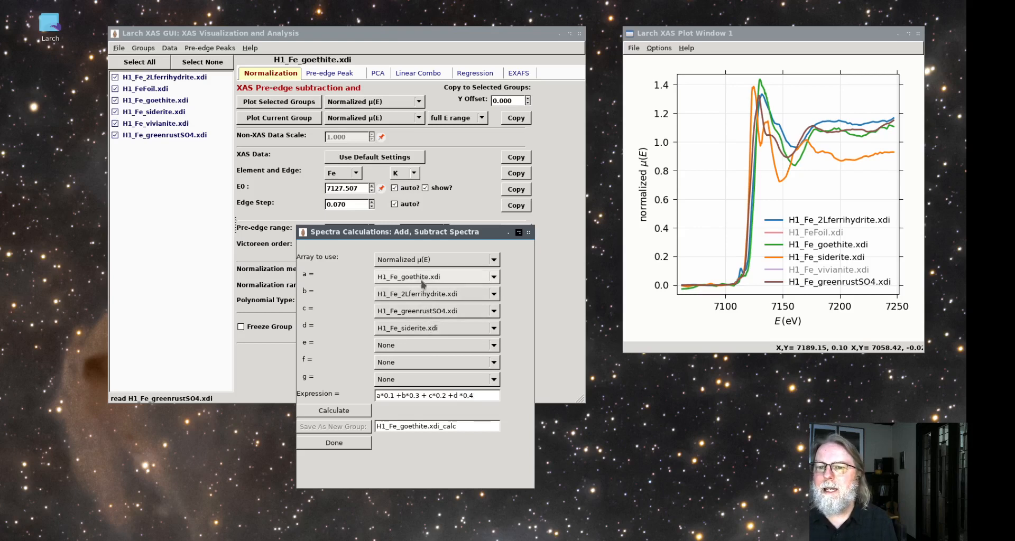
click(353, 413)
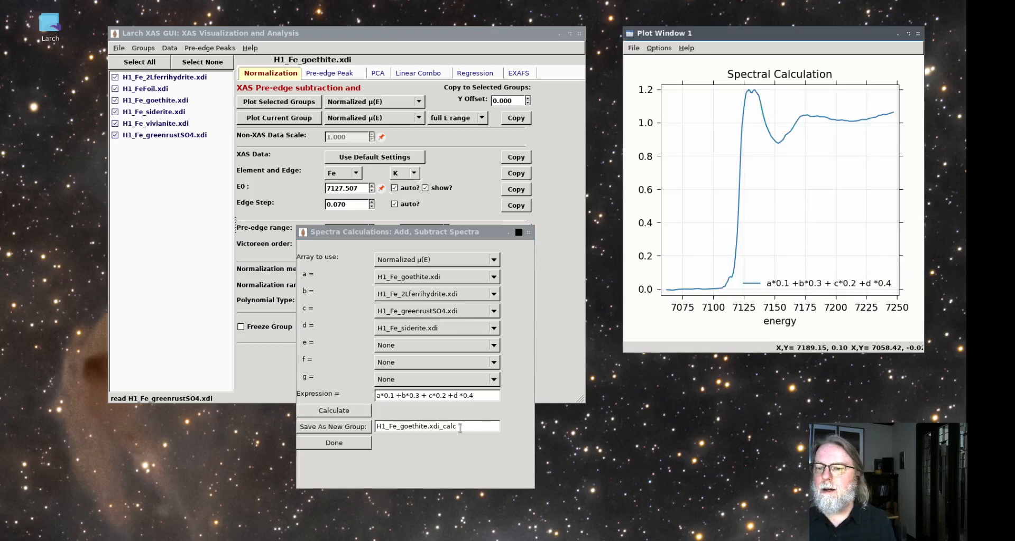
Save the calculated spectrum as a new group named H1_test and close the spectra calculation
drag(460, 428, 388, 430)
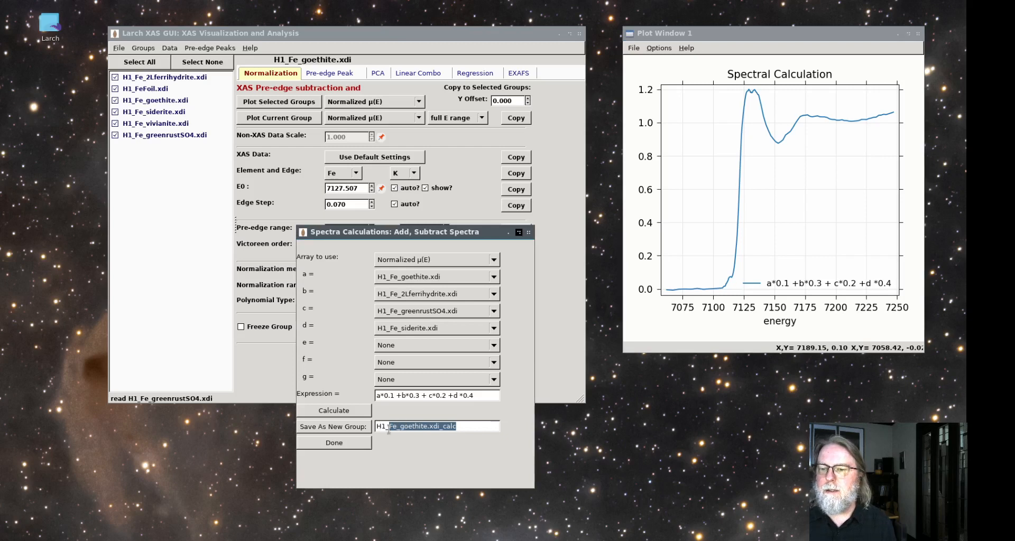
text(fe)
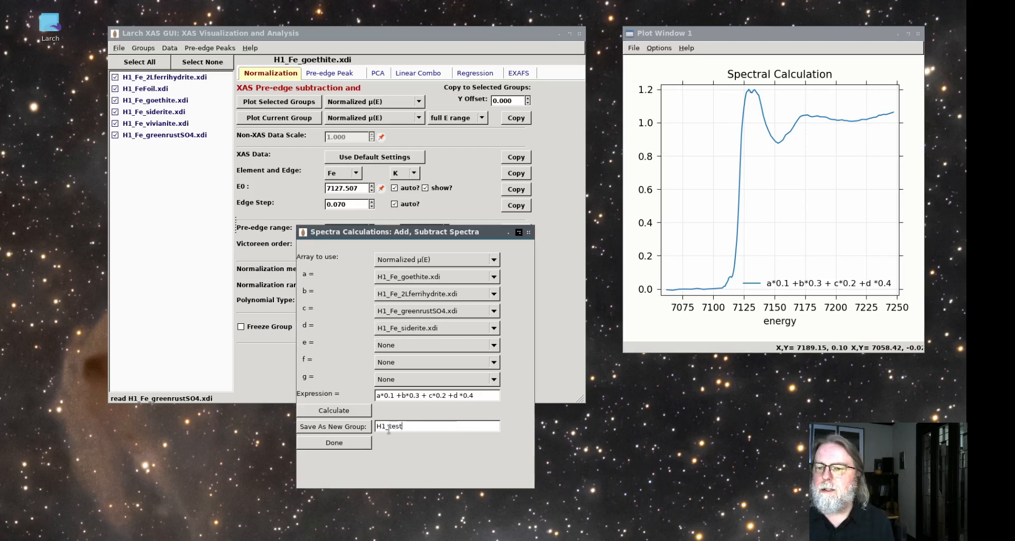
click(334, 427)
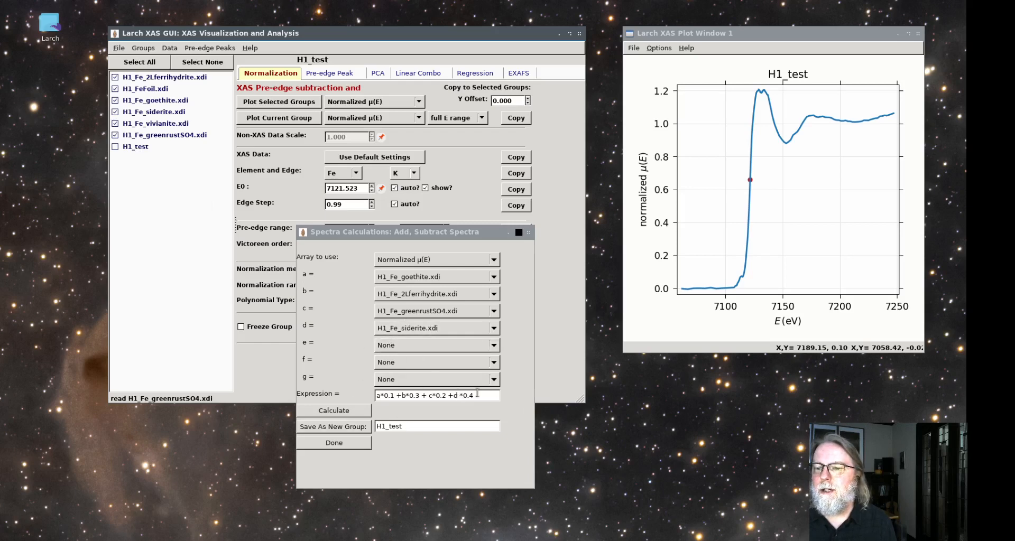
click(530, 233)
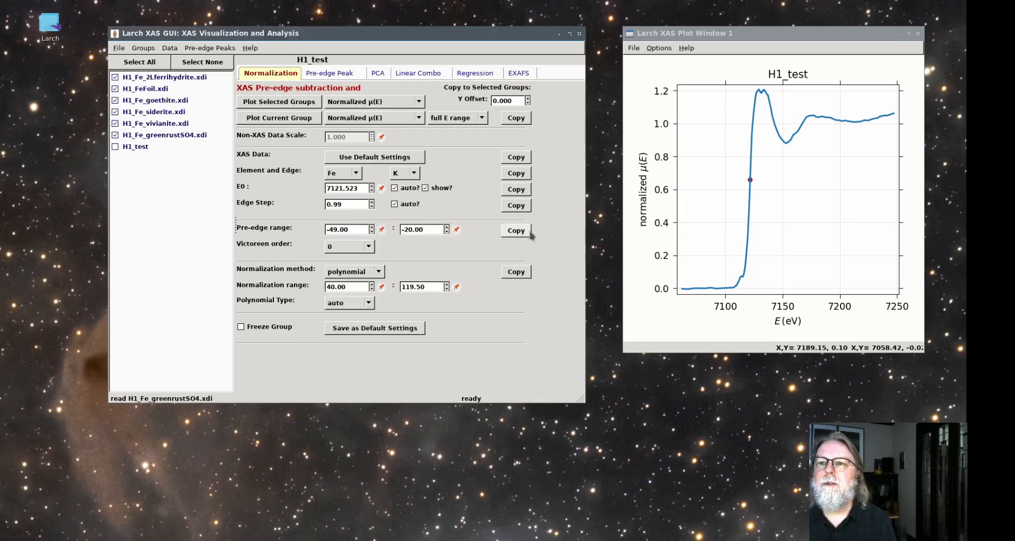
Set up a linear combination analysis with the 2Lferrihydrite, goethite, siderite and greenrustSO4 groups as components, leaving out FeFoil and vivianite
click(416, 74)
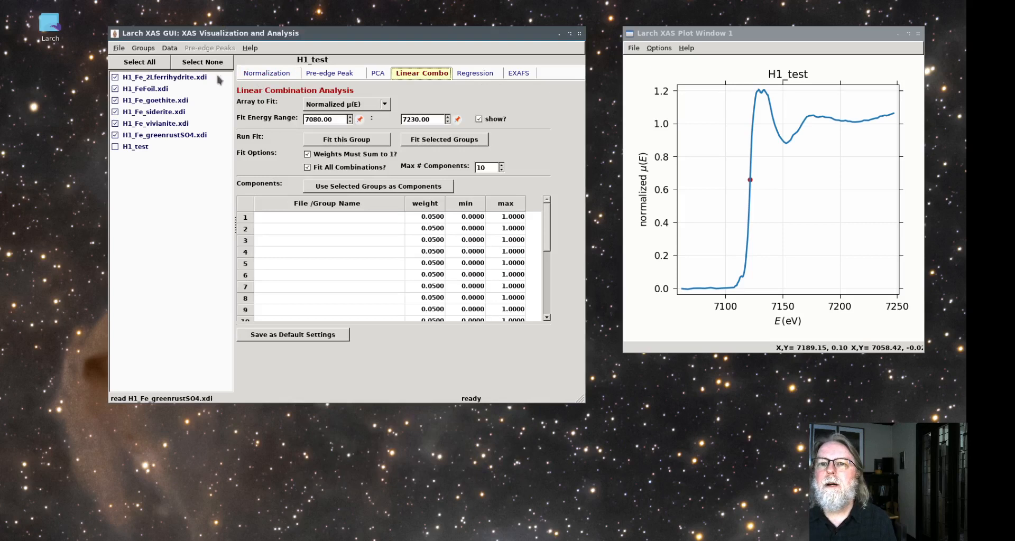
click(115, 89)
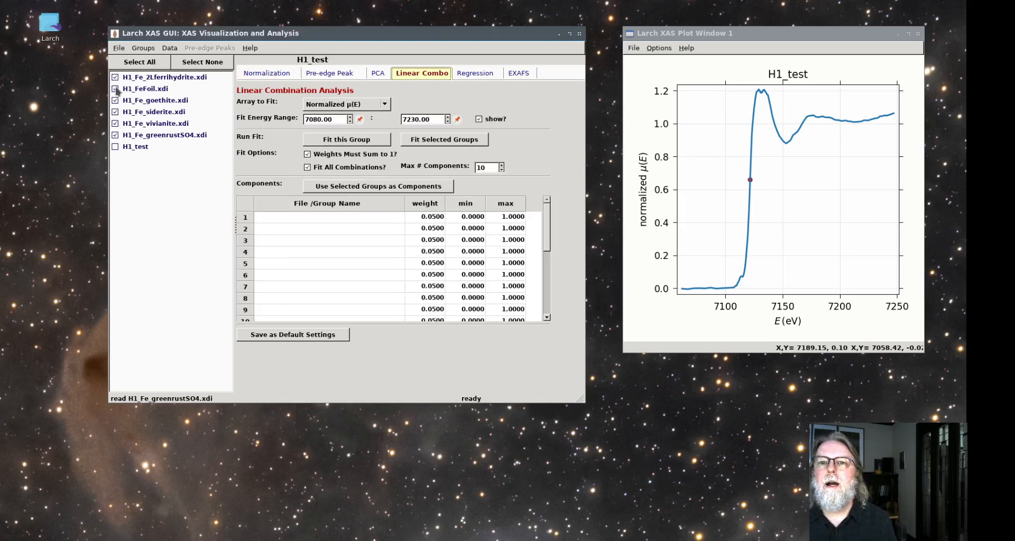
click(115, 123)
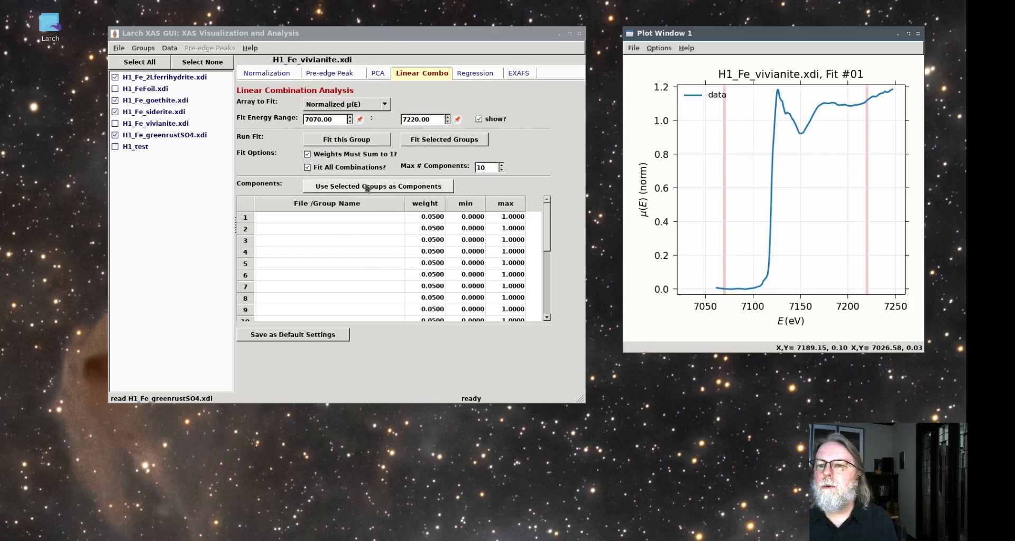
click(316, 186)
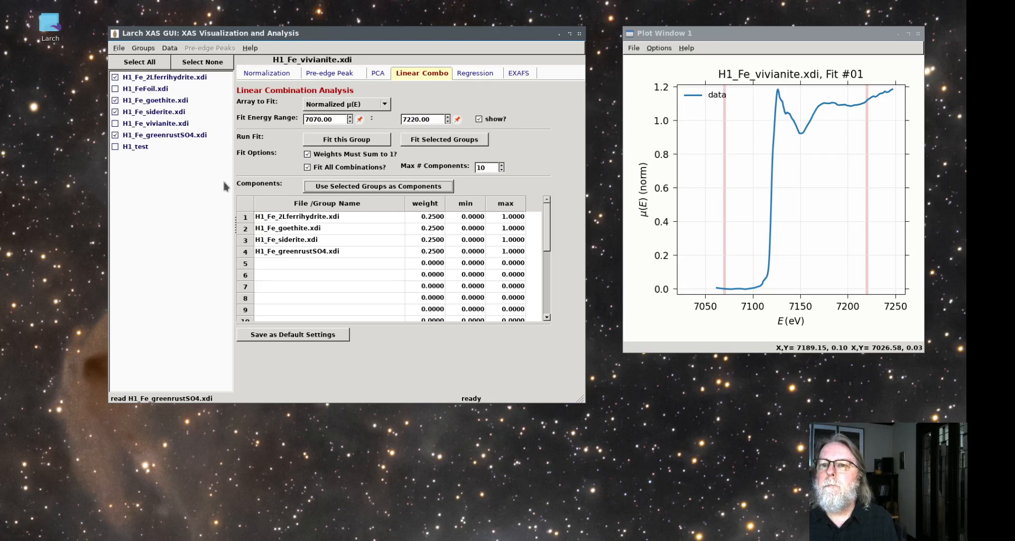
Fit H1_test as a linear combination of the four components and move the results window off the main window
click(139, 147)
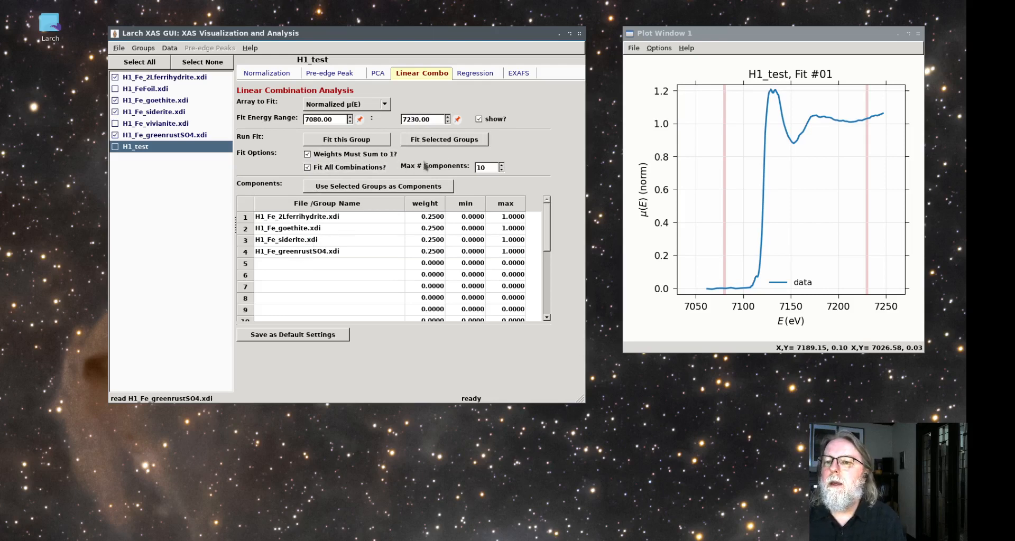
click(332, 144)
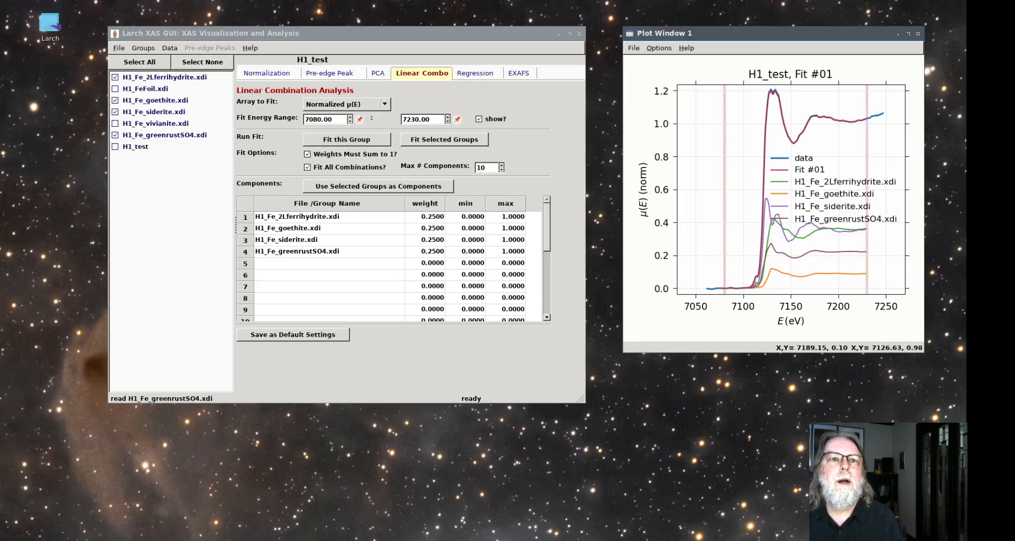
drag(203, 106, 769, 139)
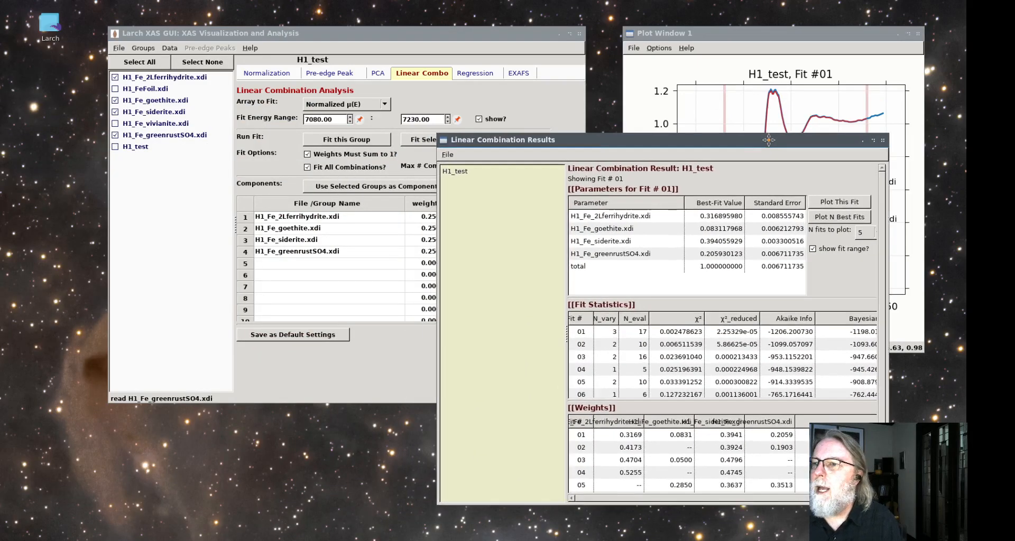
drag(769, 140, 783, 141)
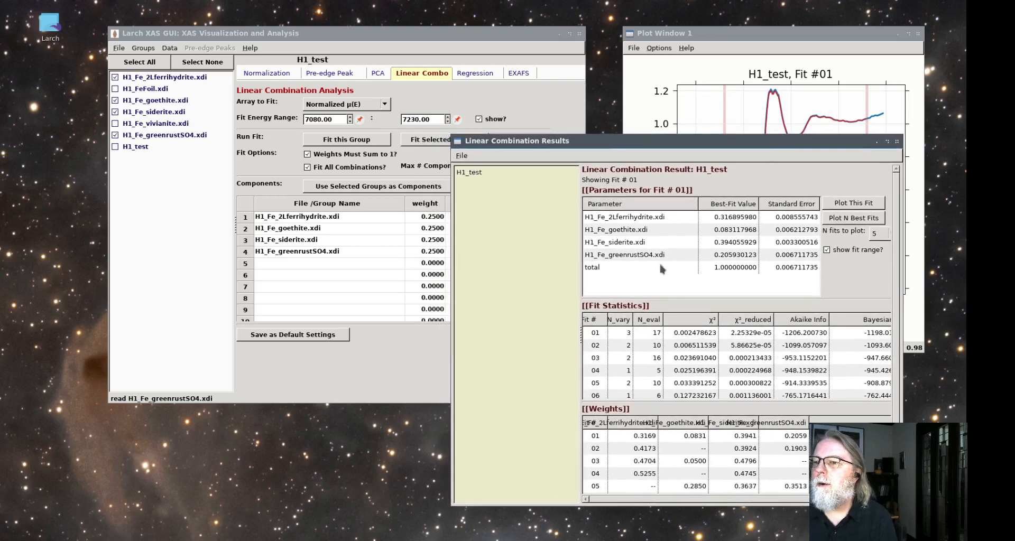
Examine fit 01's statistics and component weights for H1_test, widening the results window to show all statistics columns
click(679, 334)
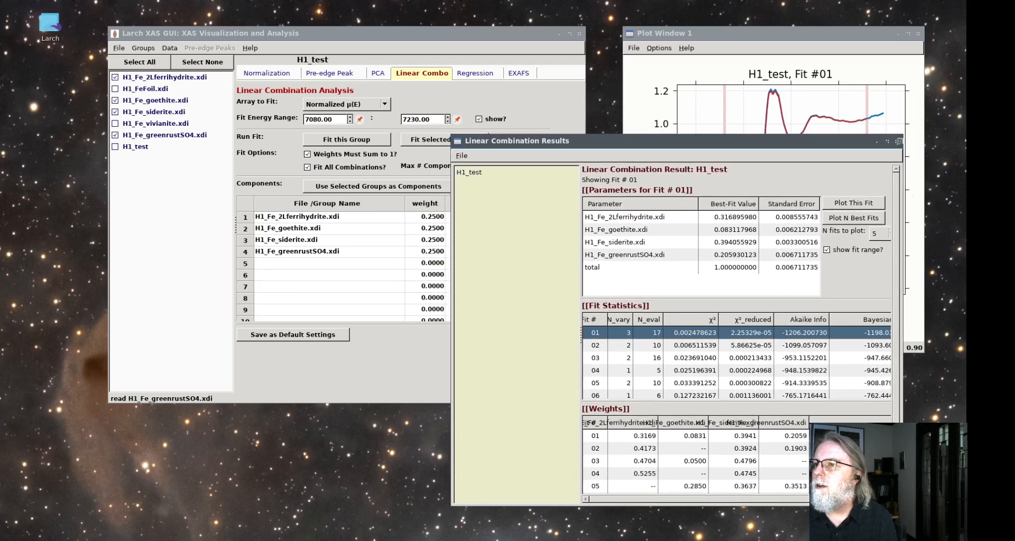
drag(902, 136, 935, 133)
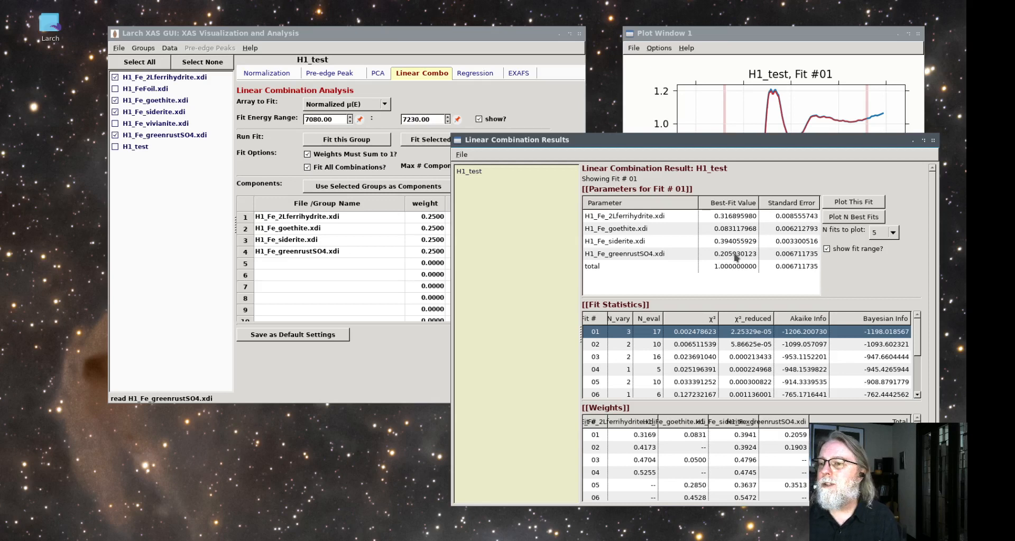
click(622, 435)
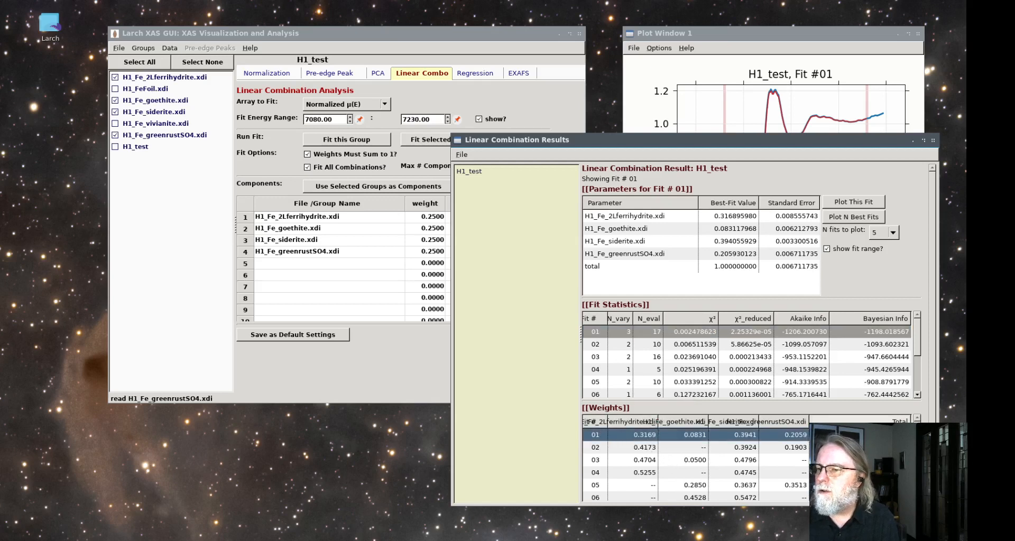
scroll(687, 466, down, 1)
Plot fit 02 of H1_test and move the results window clear of the plot
click(693, 346)
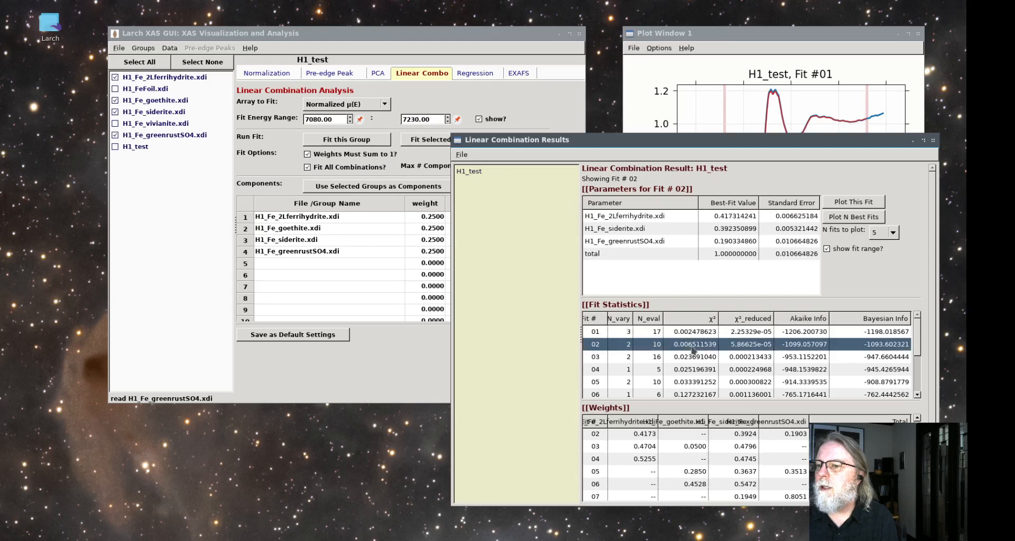
click(839, 204)
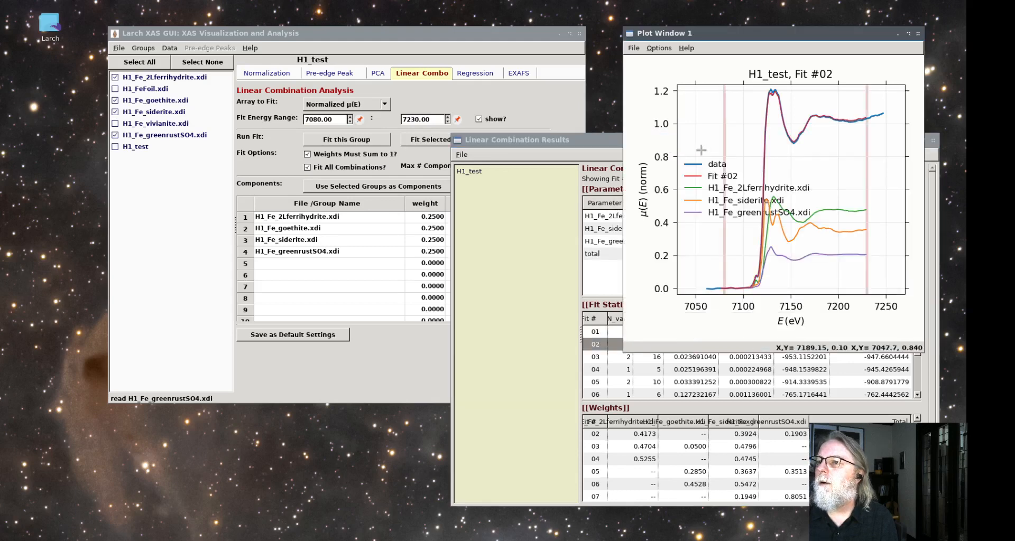
drag(558, 139, 221, 113)
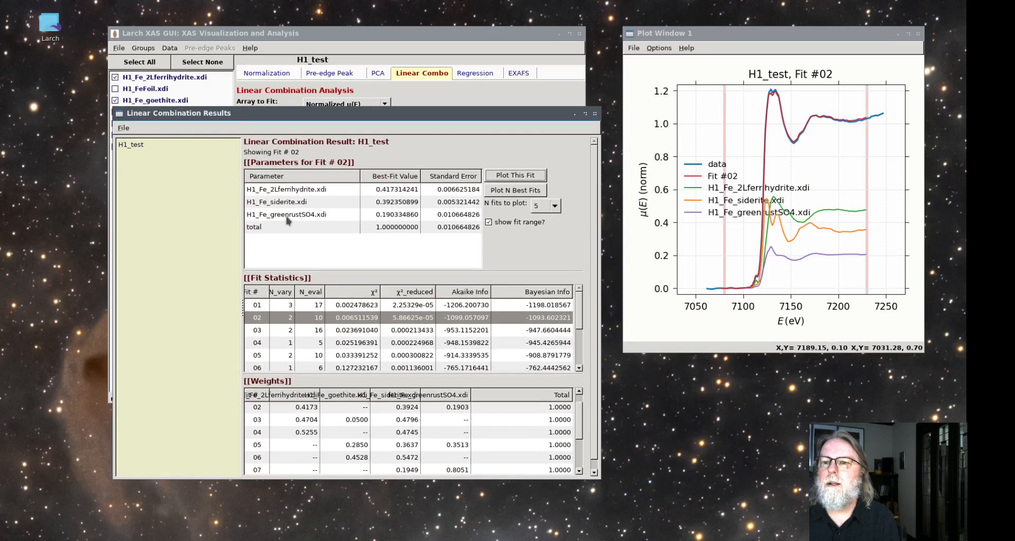
Compare the parameters and fit statistics of fits 01 and 02
click(351, 307)
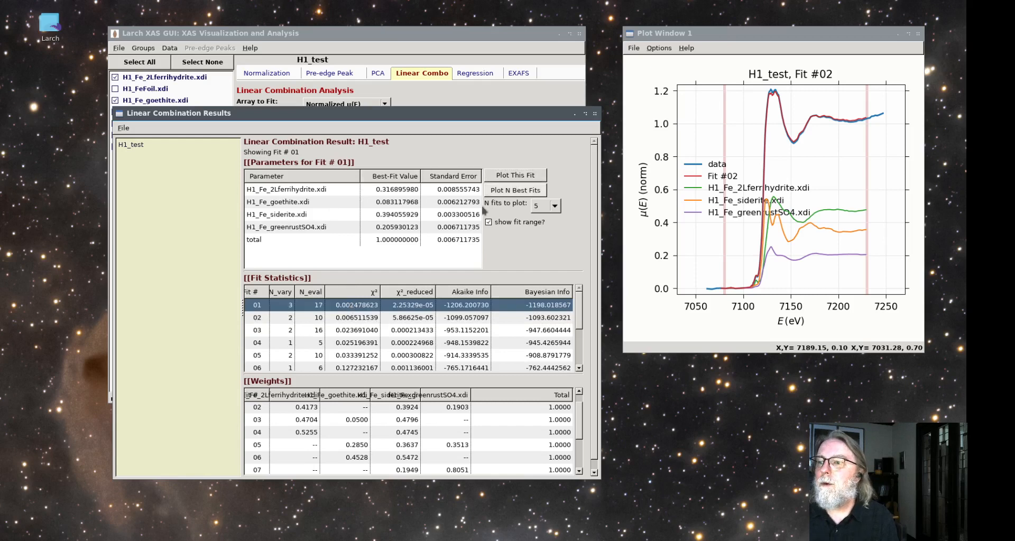
click(354, 319)
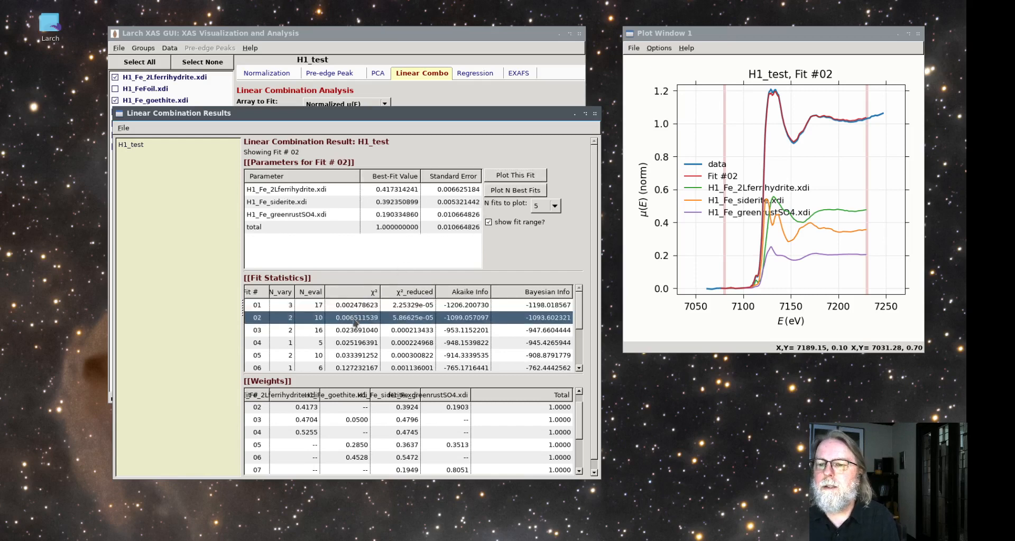
click(351, 308)
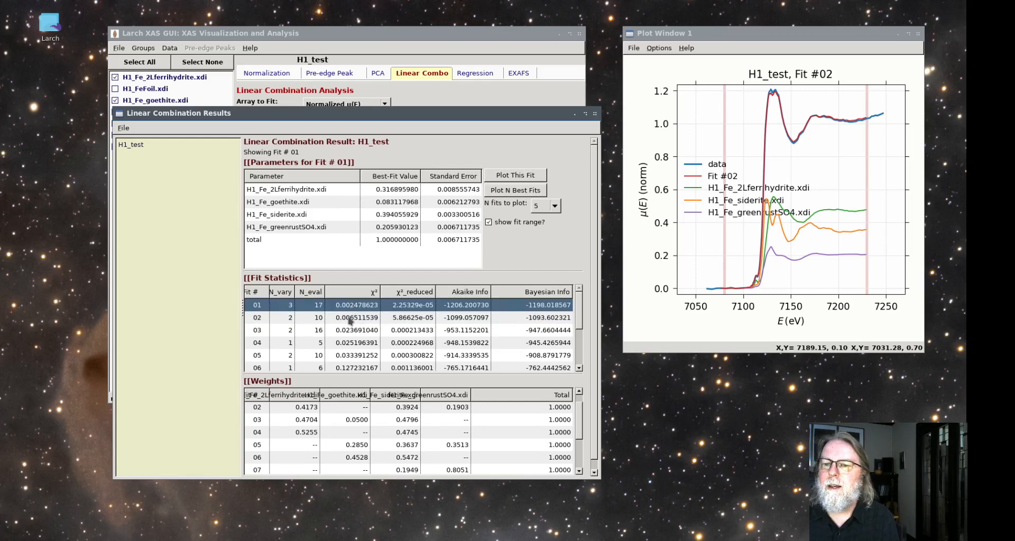
click(349, 317)
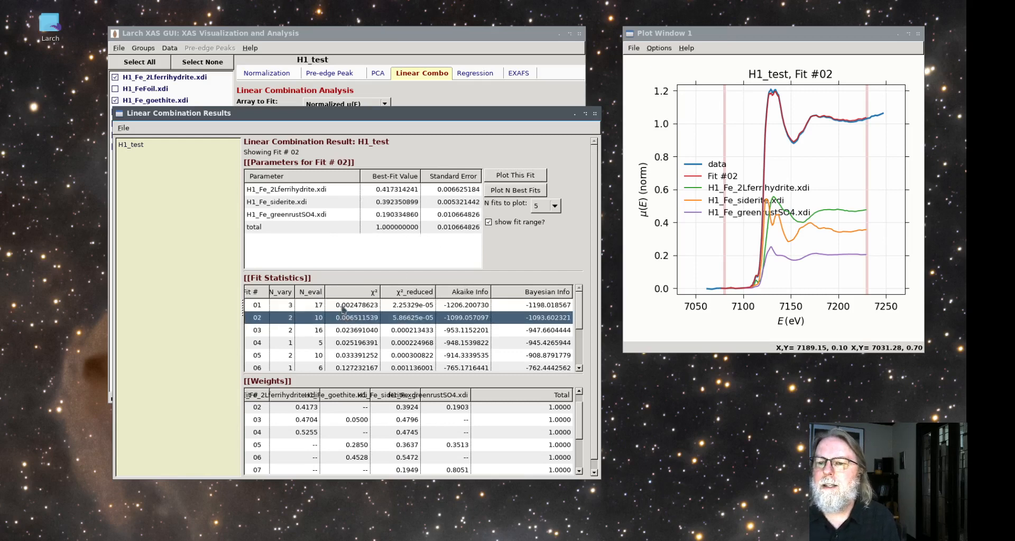
Add H1_FeFoil.xdi and H1_Fe_vivianite.xdi to the selected groups and use all six selected groups as the fit components
drag(330, 113, 662, 152)
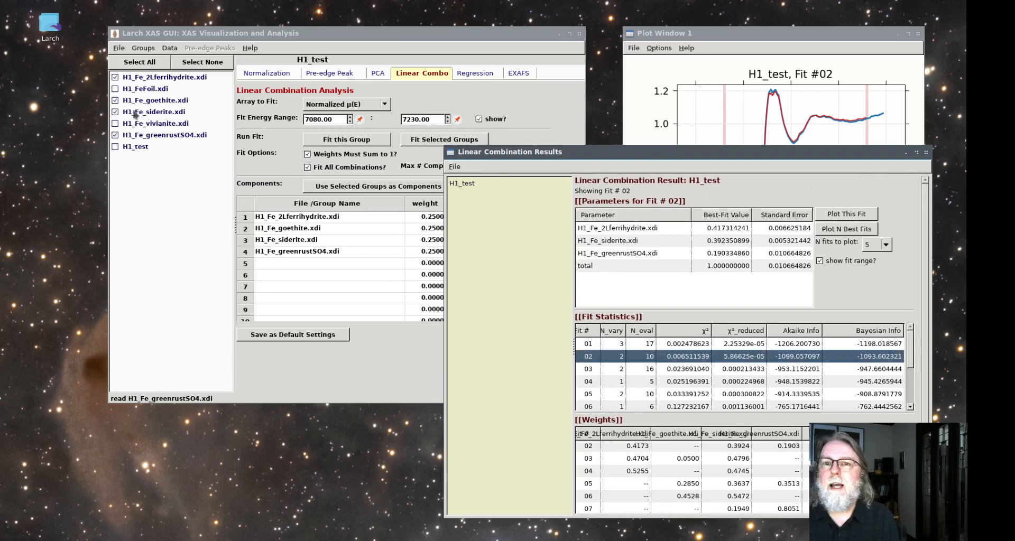
click(118, 89)
click(116, 125)
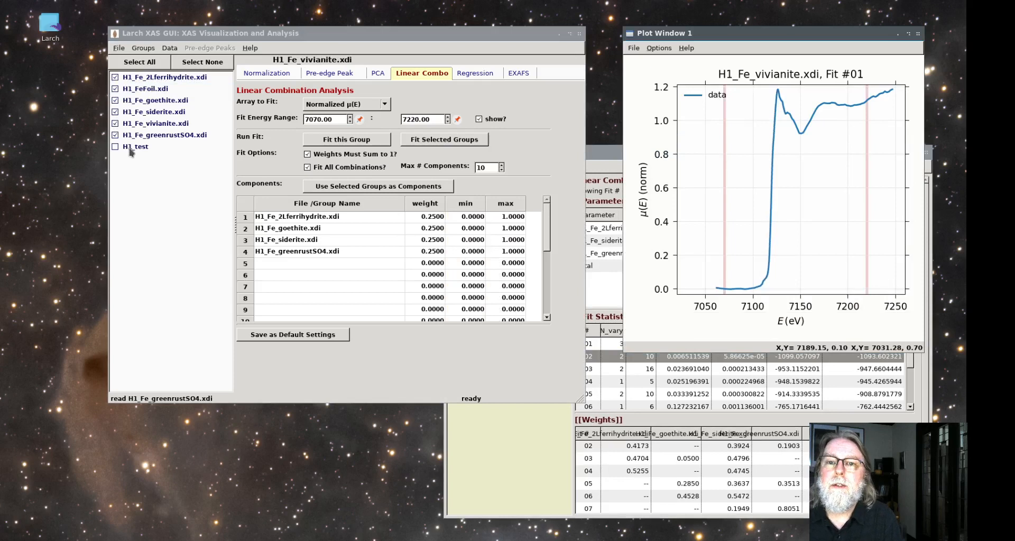
click(361, 188)
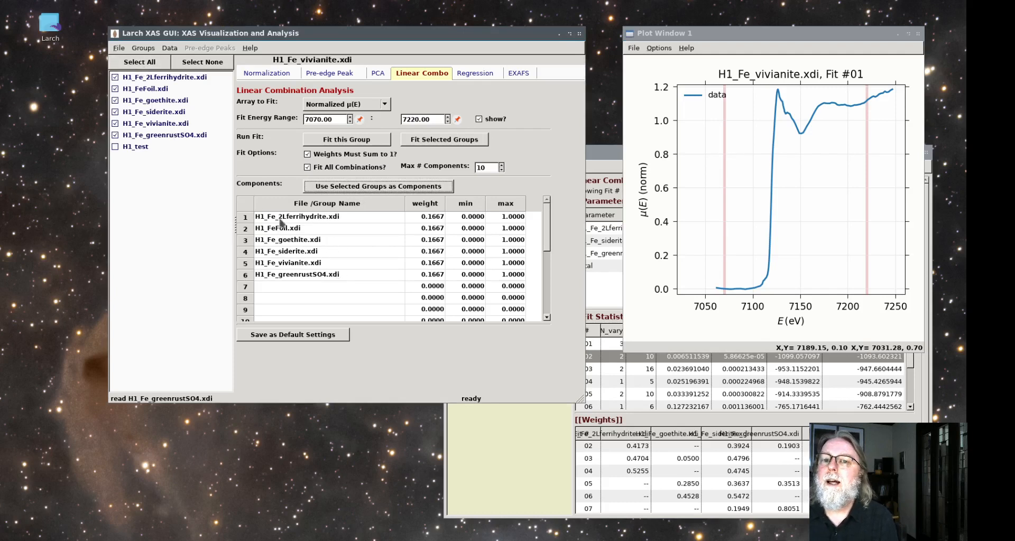
Fit H1_Fe_vivianite.xdi as a linear combination of the six components and compare its results with the existing H1_test fit
click(338, 141)
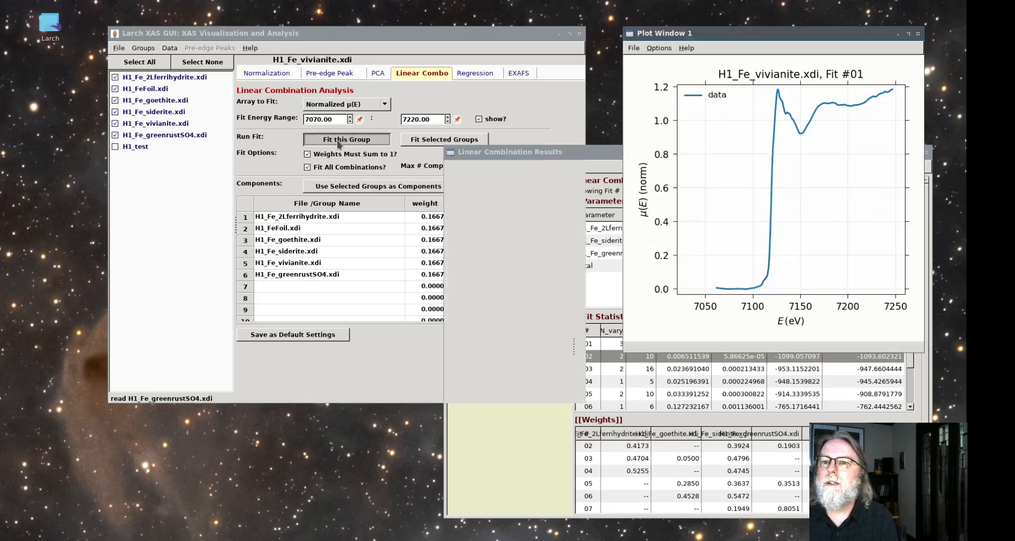
click(586, 157)
click(672, 347)
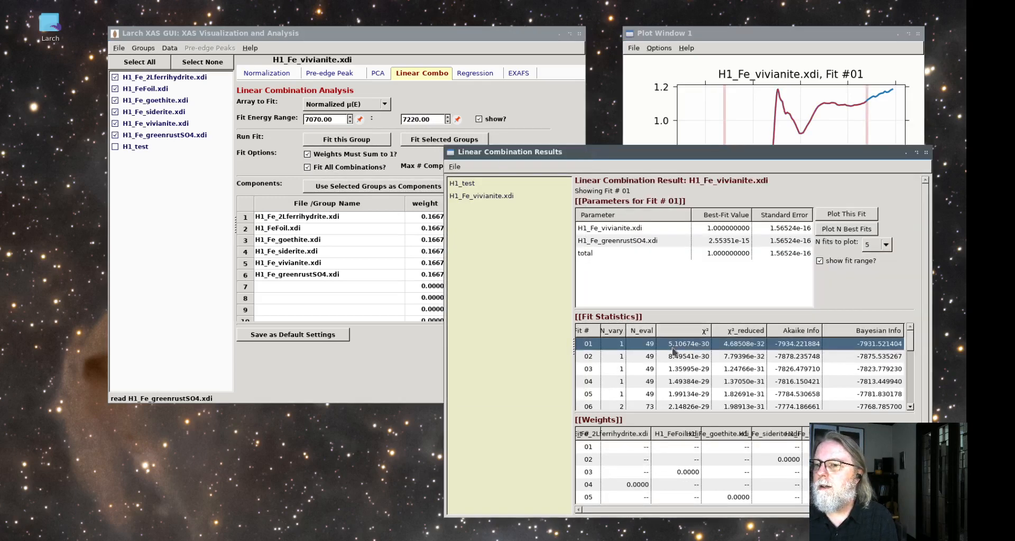
click(136, 148)
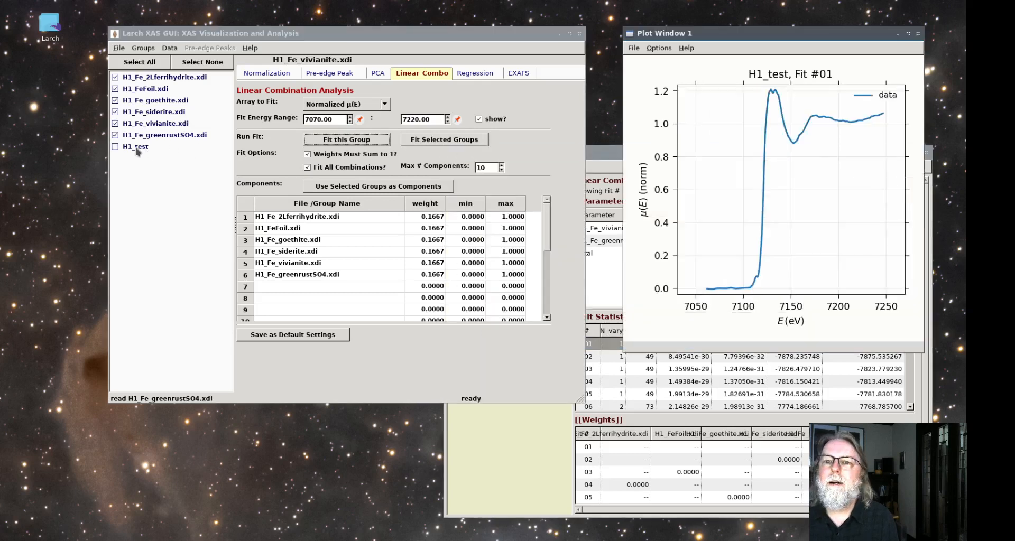
click(481, 426)
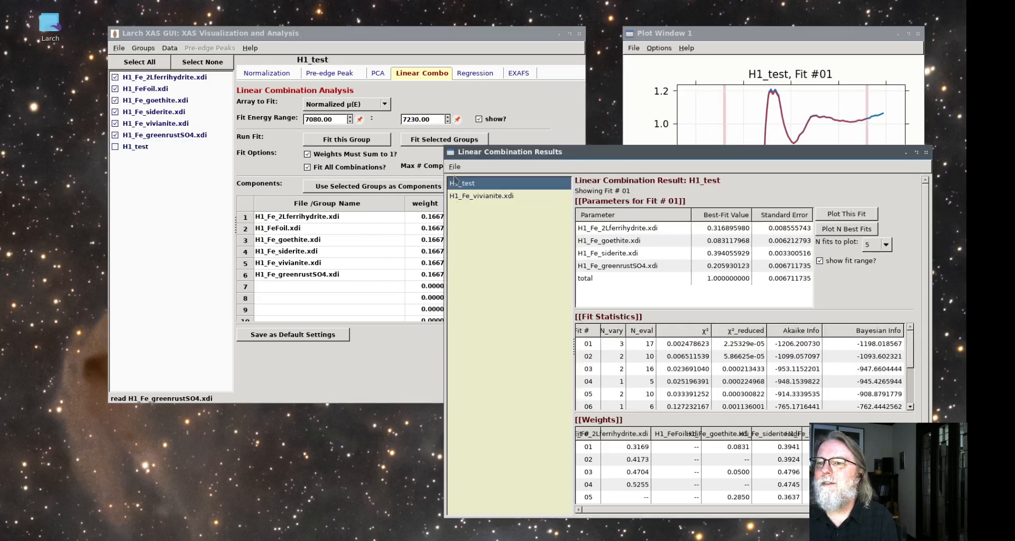
click(477, 197)
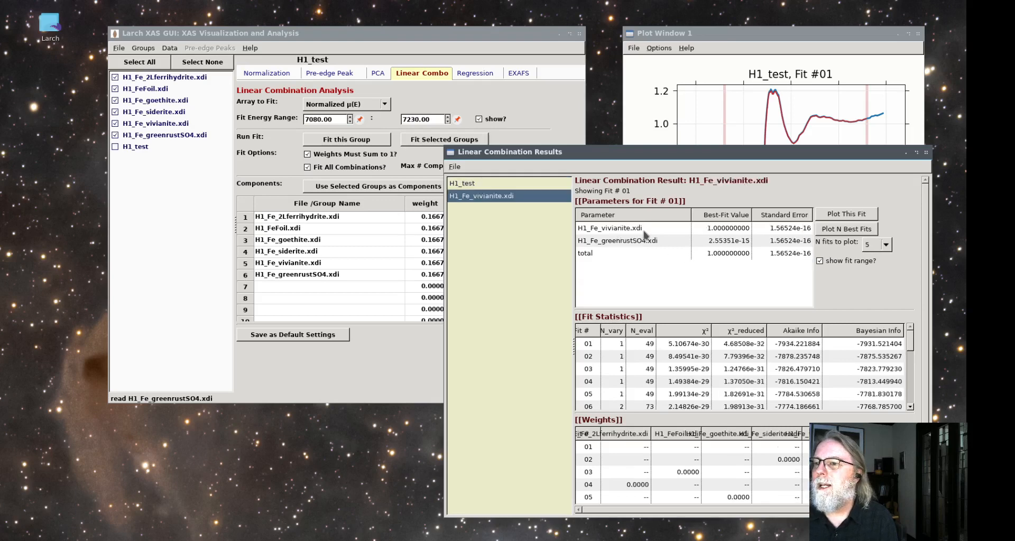
Fit H1_test as a linear combination of the six components and display its results with the results window clear of the plot window
click(143, 160)
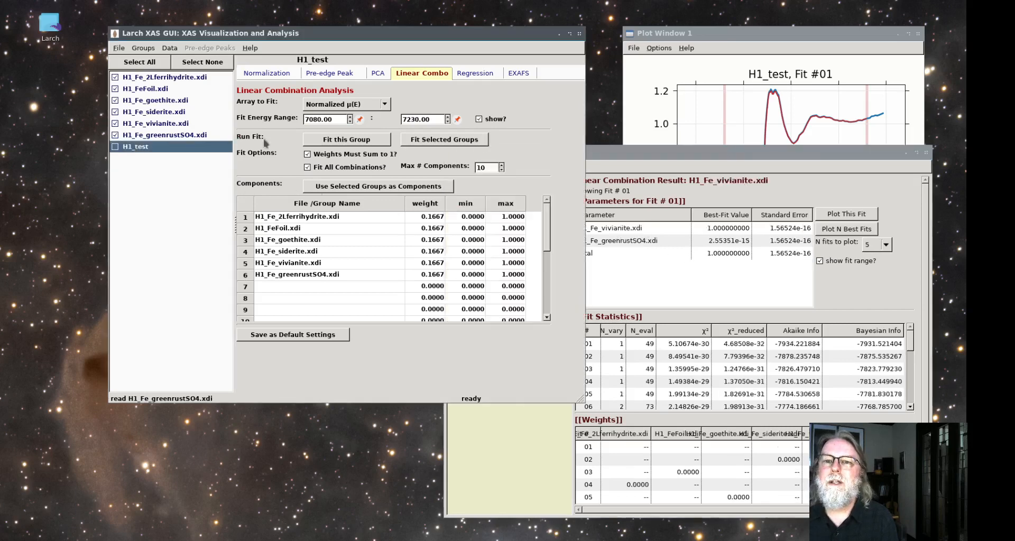
click(332, 144)
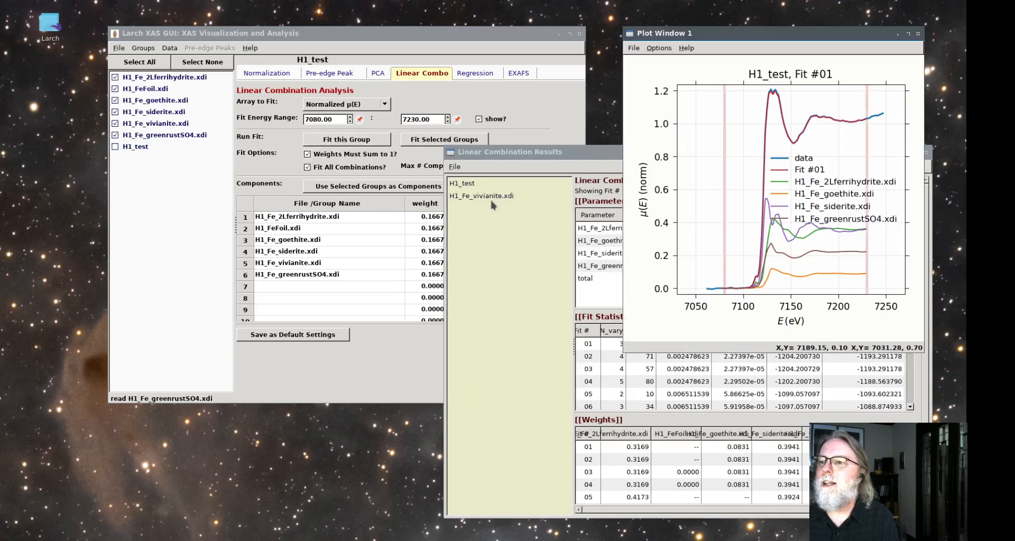
drag(592, 155, 555, 153)
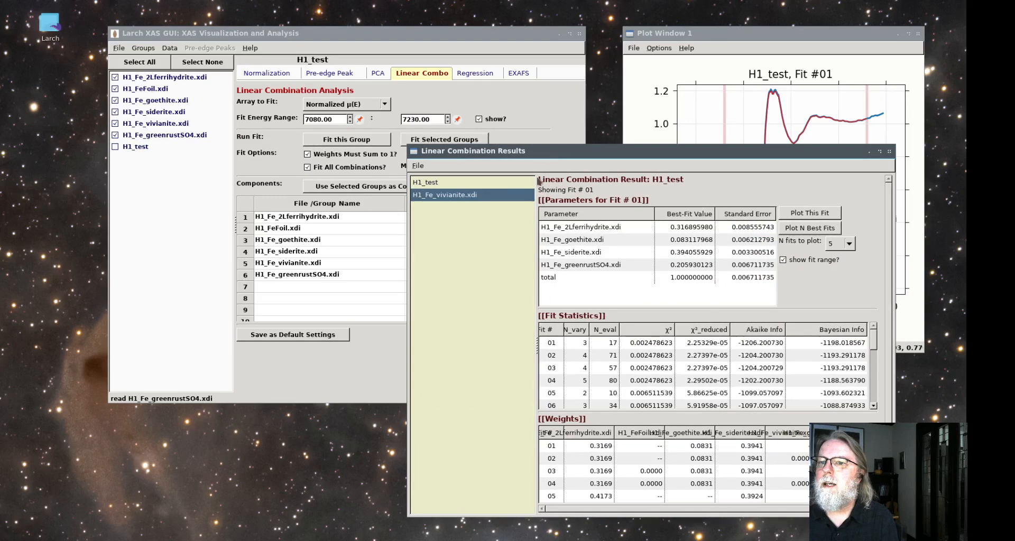
click(445, 187)
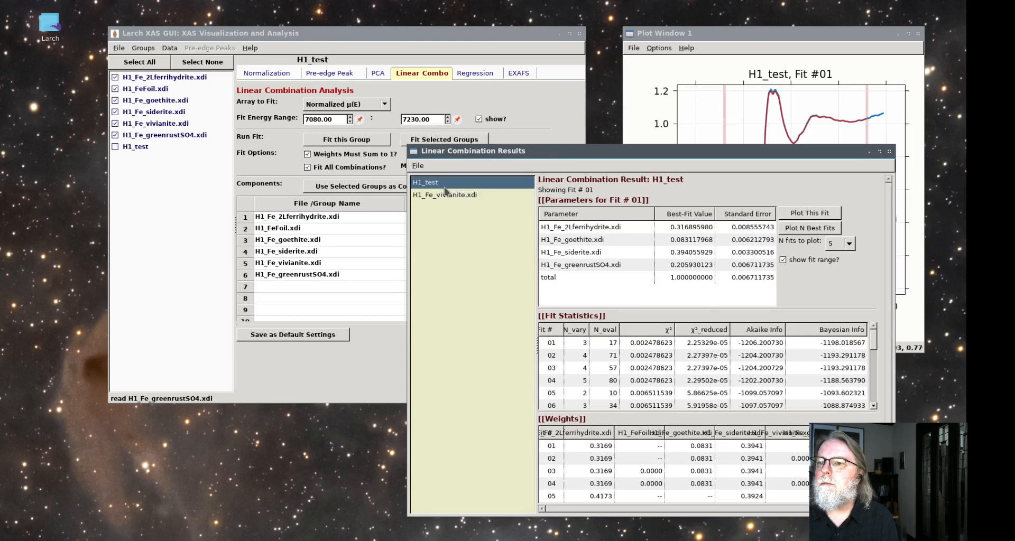
Examine fits 01, 02 and 04 of H1_test, checking the FeFoil and vivianite weights in fit 04
click(655, 344)
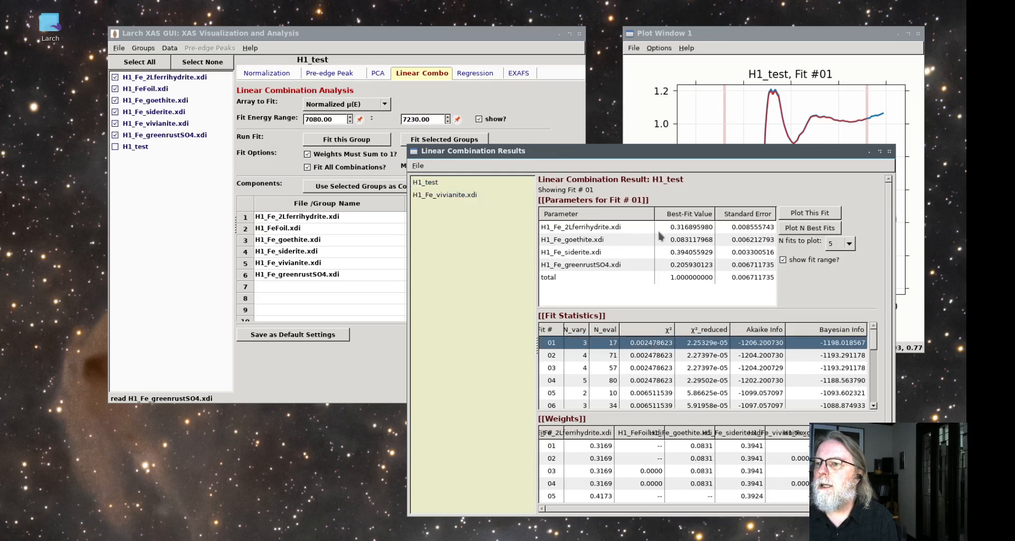
click(645, 357)
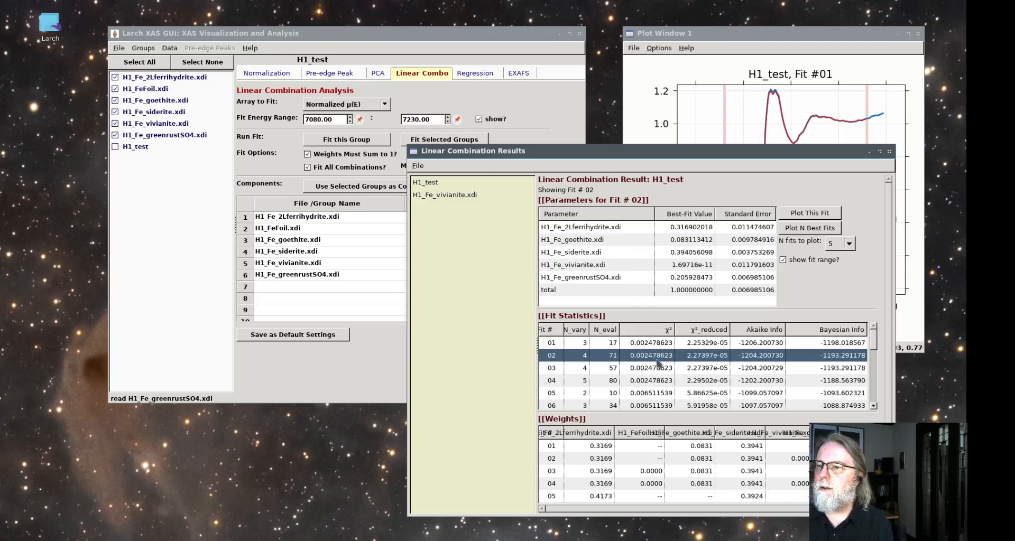
click(655, 382)
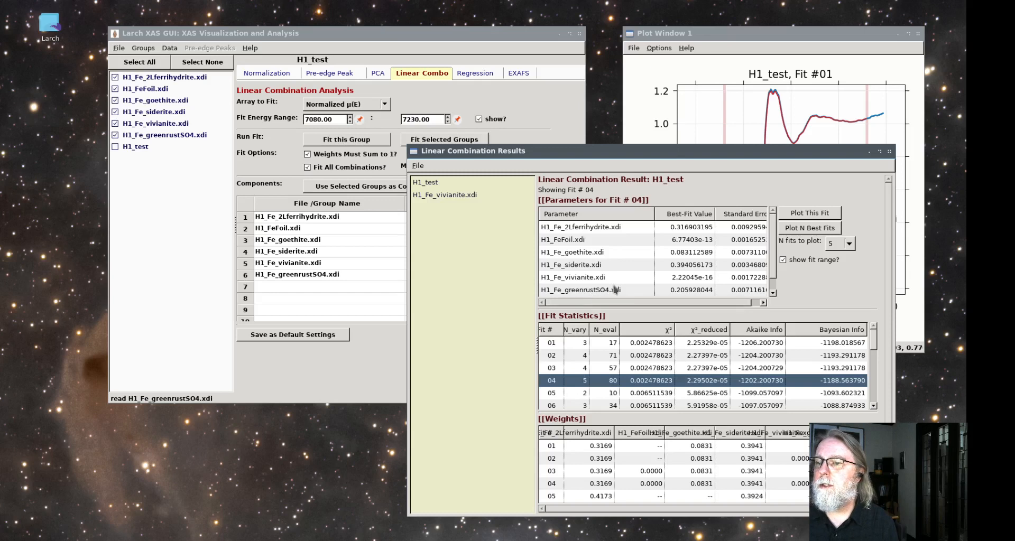
click(670, 279)
click(670, 241)
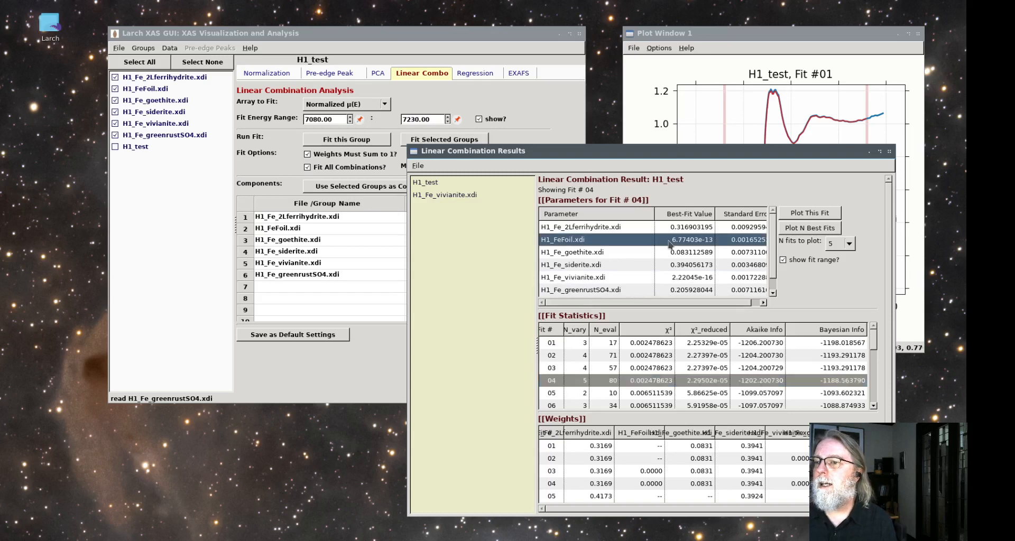
click(602, 280)
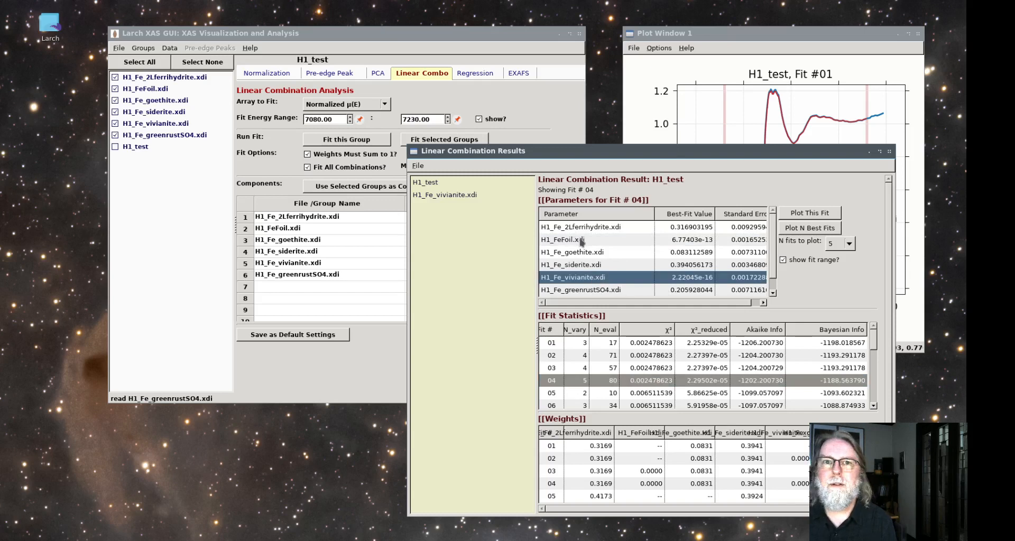
Compare fits 03, 02 and 01 of H1_test, checking the FeFoil weight in fit 03
click(578, 370)
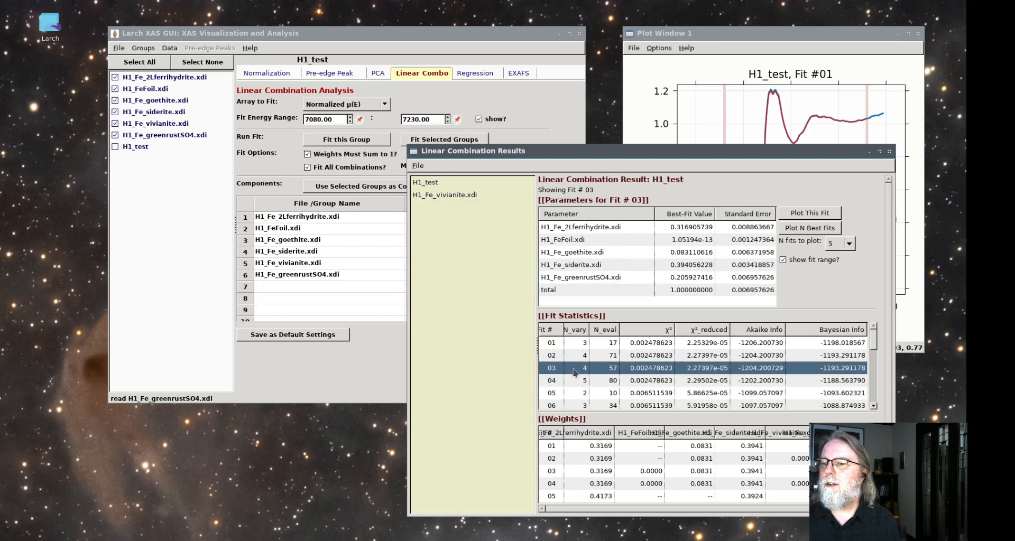
click(680, 247)
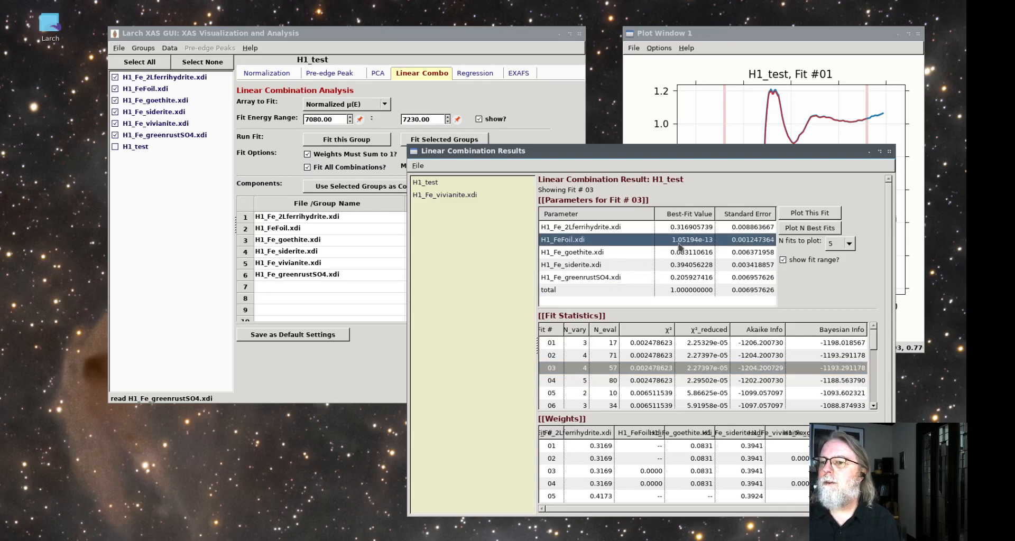
click(609, 356)
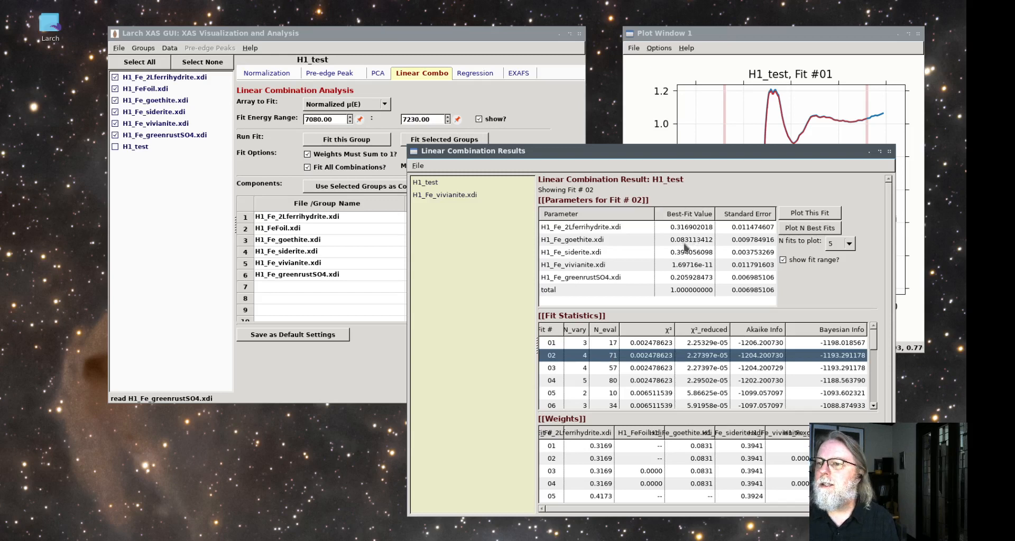
click(641, 343)
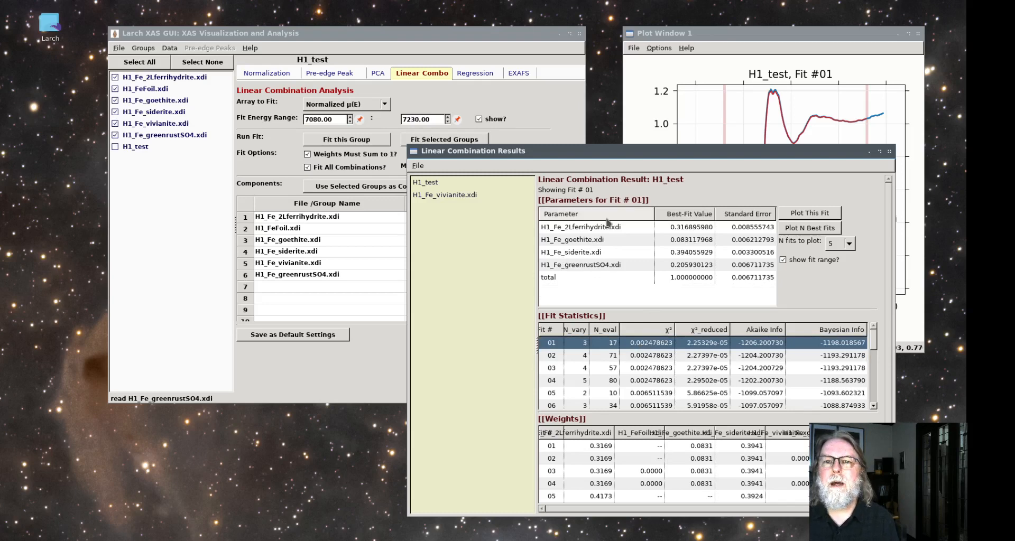
Plot the normalized spectra of the six standards together in the normalization view, and add H1_test to the selected groups
drag(649, 152, 672, 159)
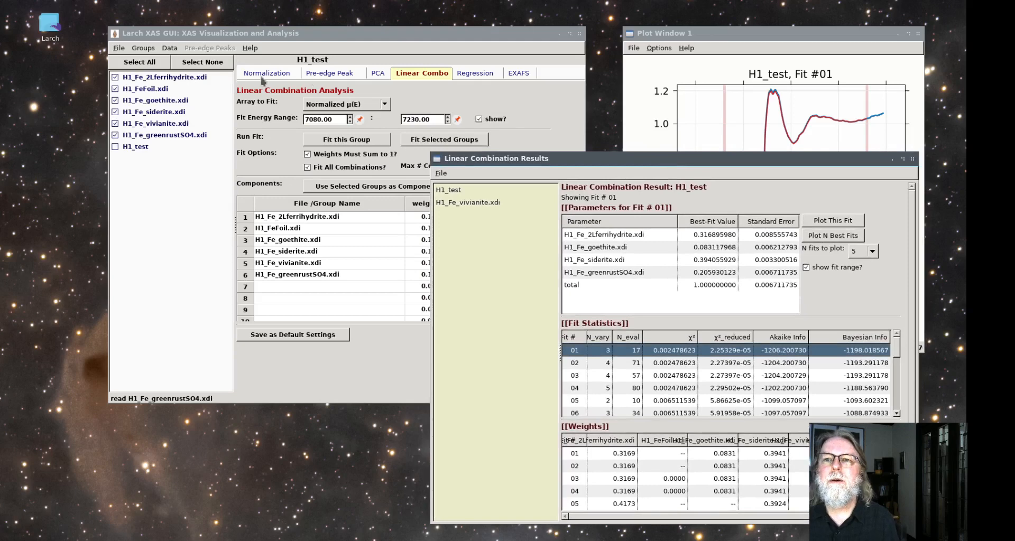
click(278, 77)
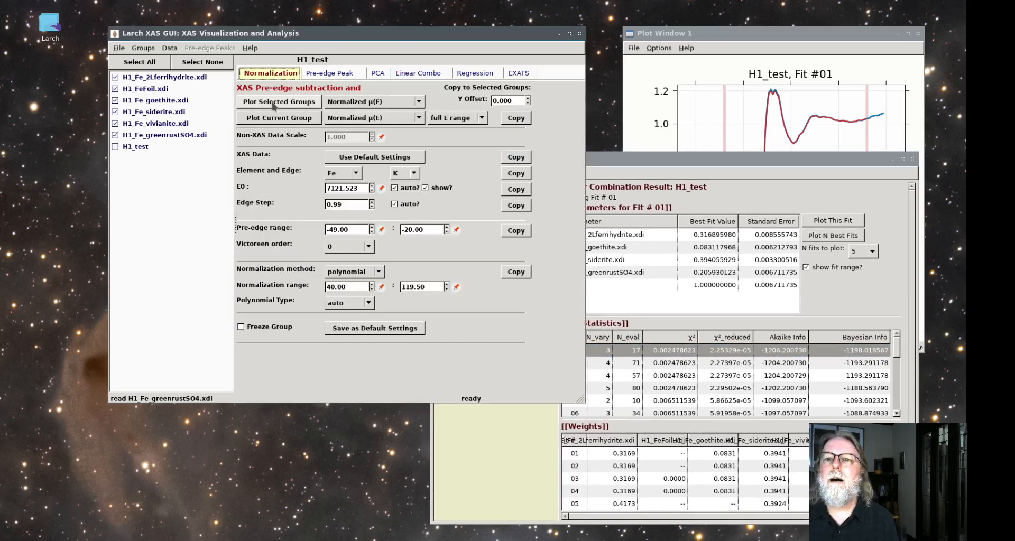
click(279, 100)
drag(683, 34, 659, 35)
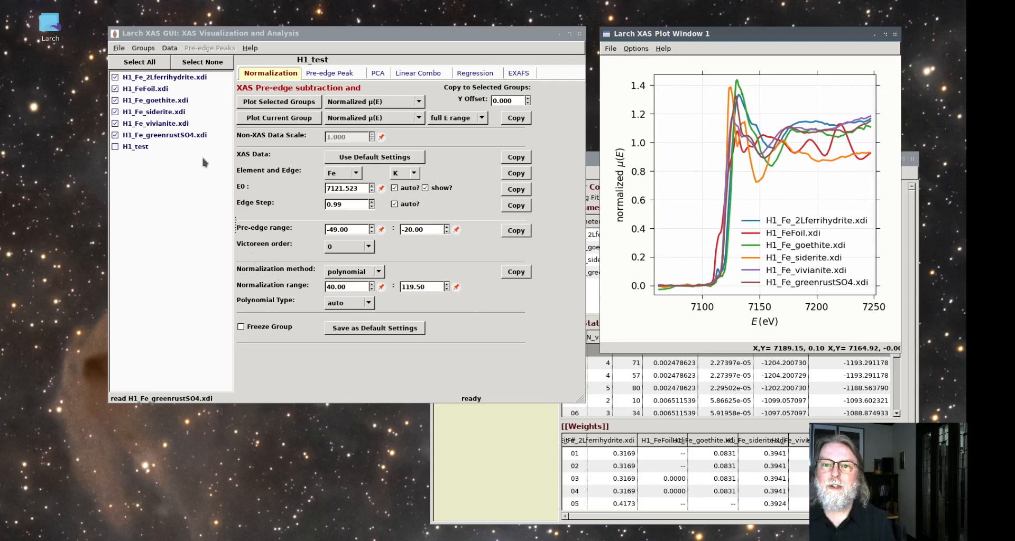
click(115, 148)
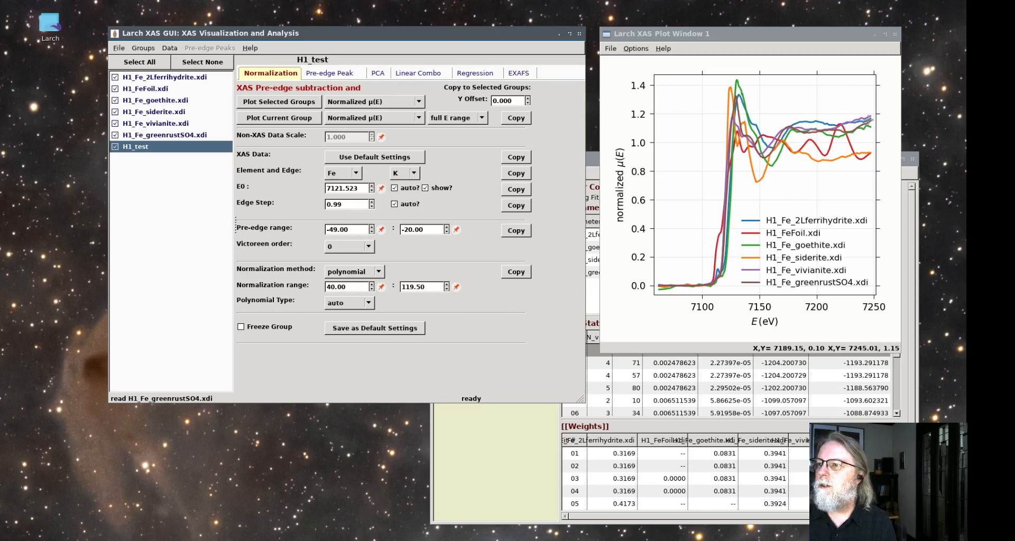
Set the upper limit of H1_test's normalization range to 120
click(456, 287)
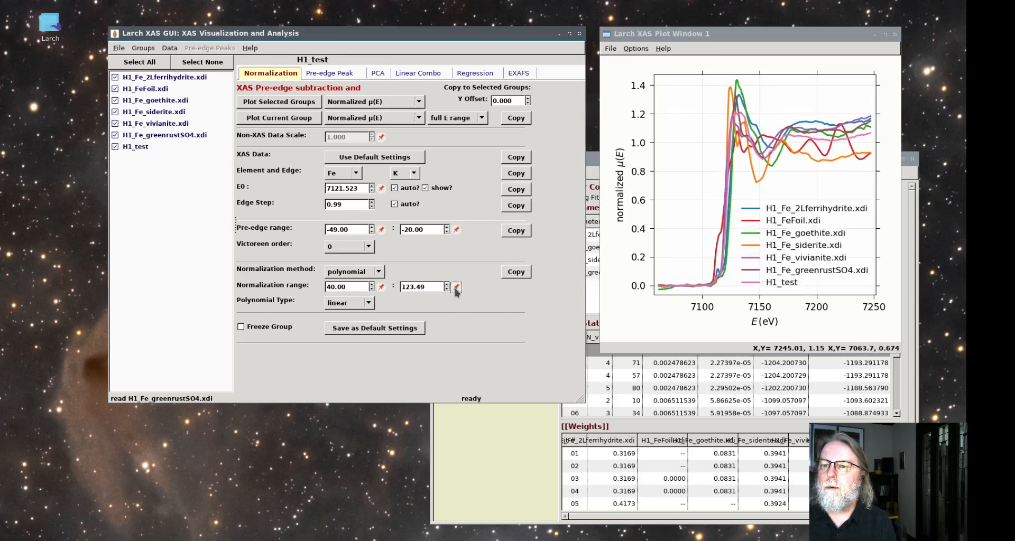
click(438, 286)
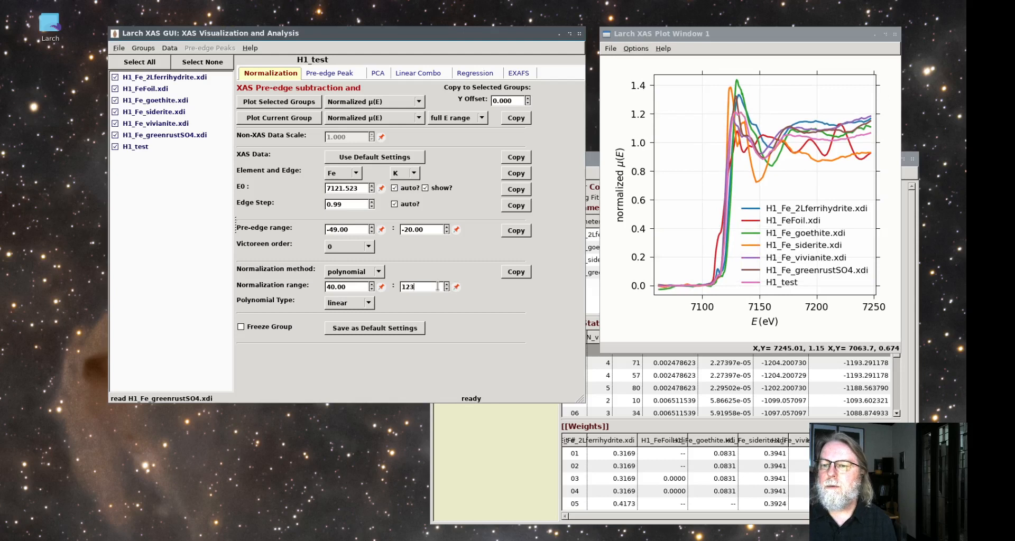
key(Return)
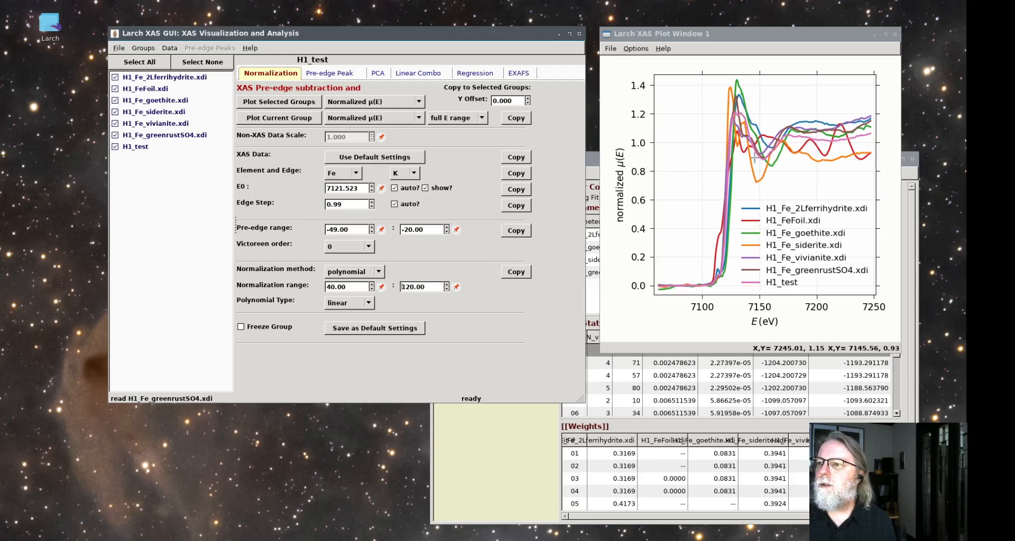
Pick a lower normalization limit for H1_test from the plot near 7196 eV and round it to 75
click(812, 117)
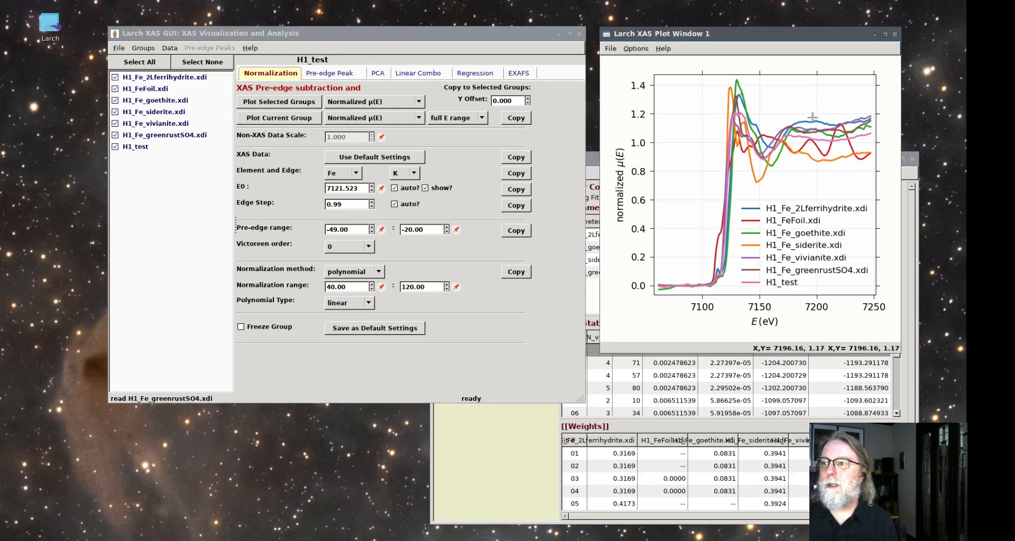
click(382, 288)
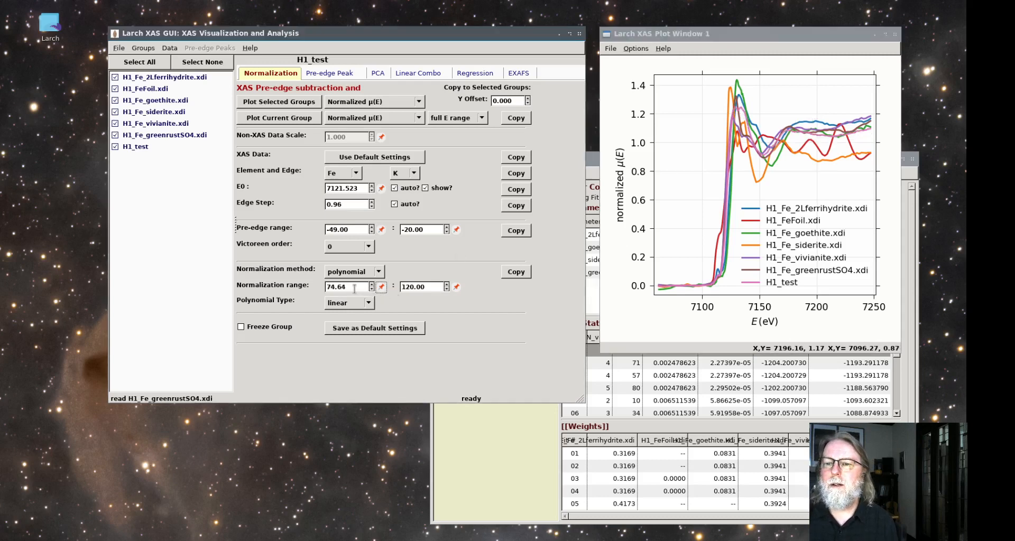
click(353, 288)
key(BackSpace)
key(BackSpace)
key(BackSpace)
key(BackSpace)
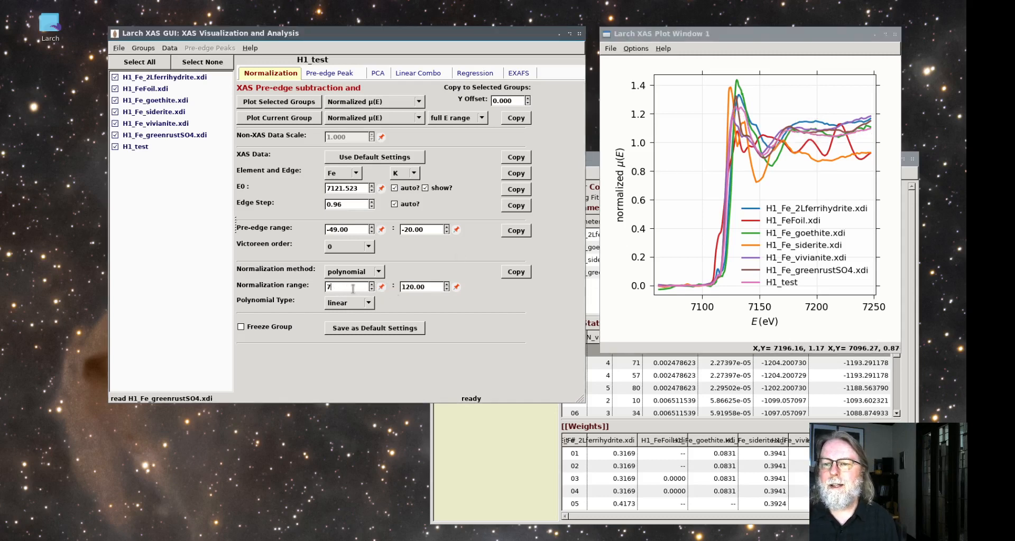
text(6)
key(Return)
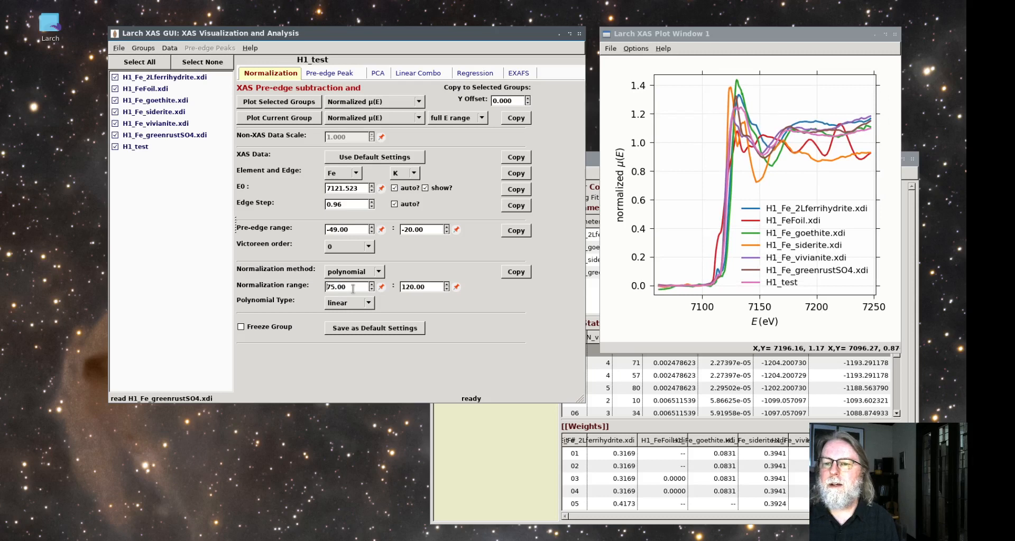
Set H1_test's normalization polynomial type to constant and copy the normalization settings to all selected groups
click(369, 303)
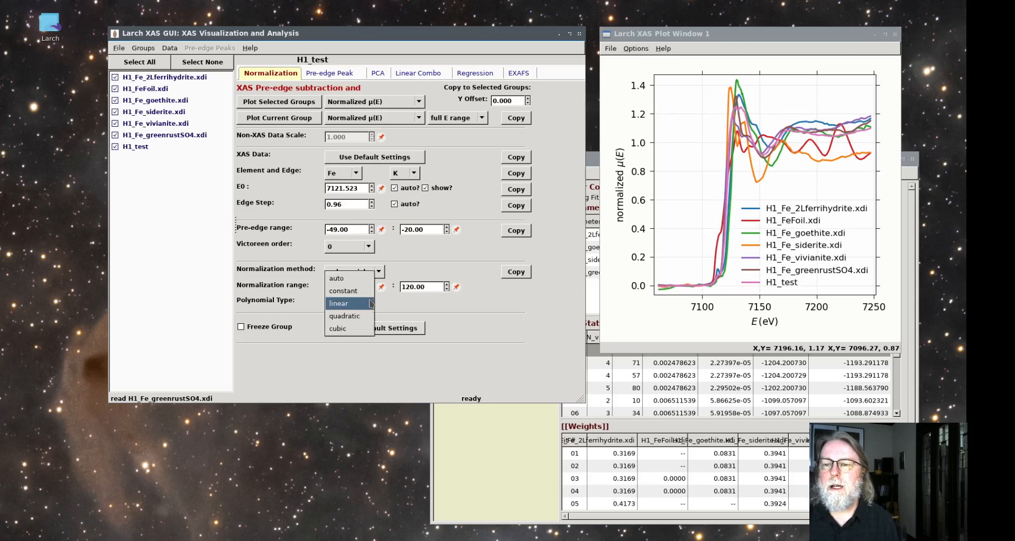
click(346, 291)
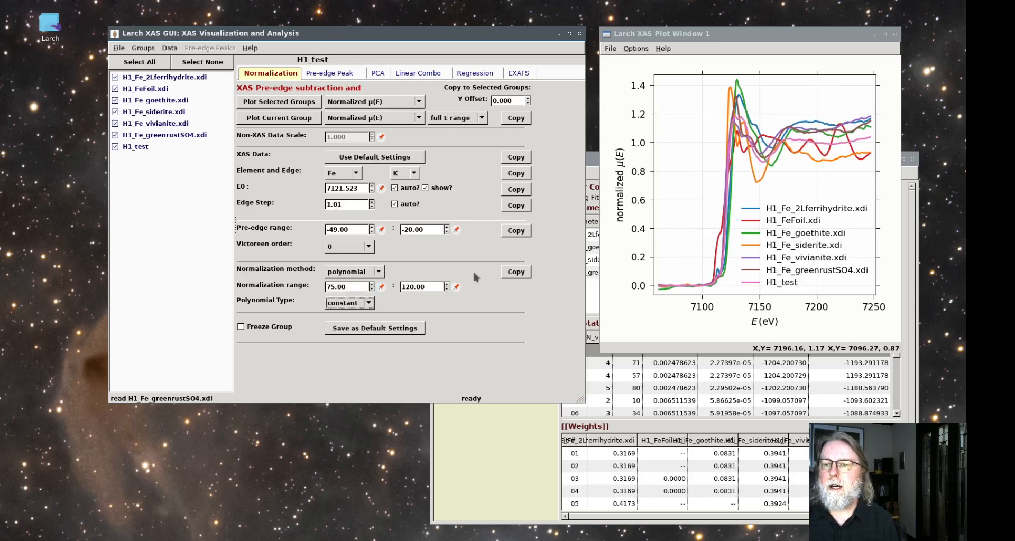
click(516, 273)
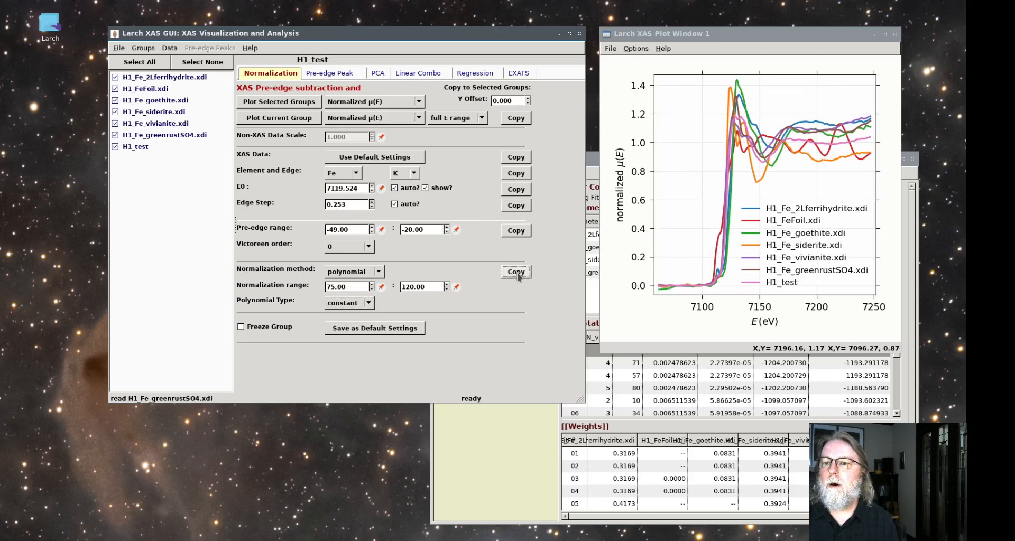
Replot the selected normalized spectra and run a linear combination fit of H1_test using only the six standards as components
click(279, 102)
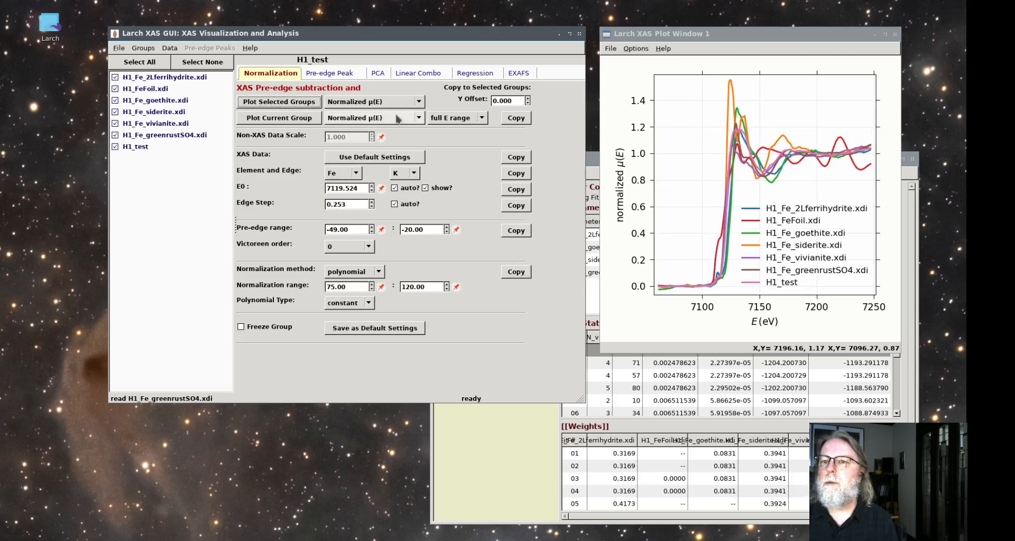
click(377, 77)
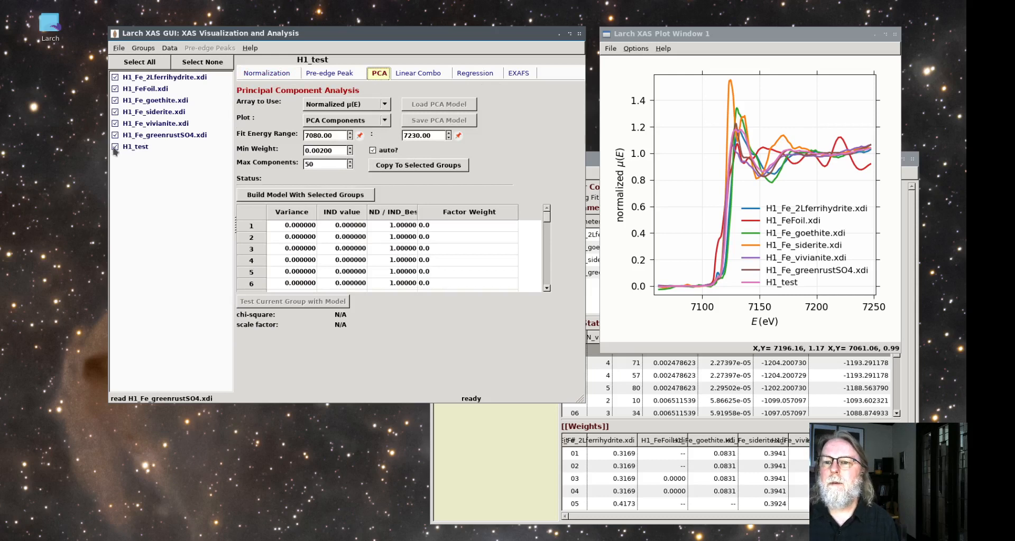
click(411, 73)
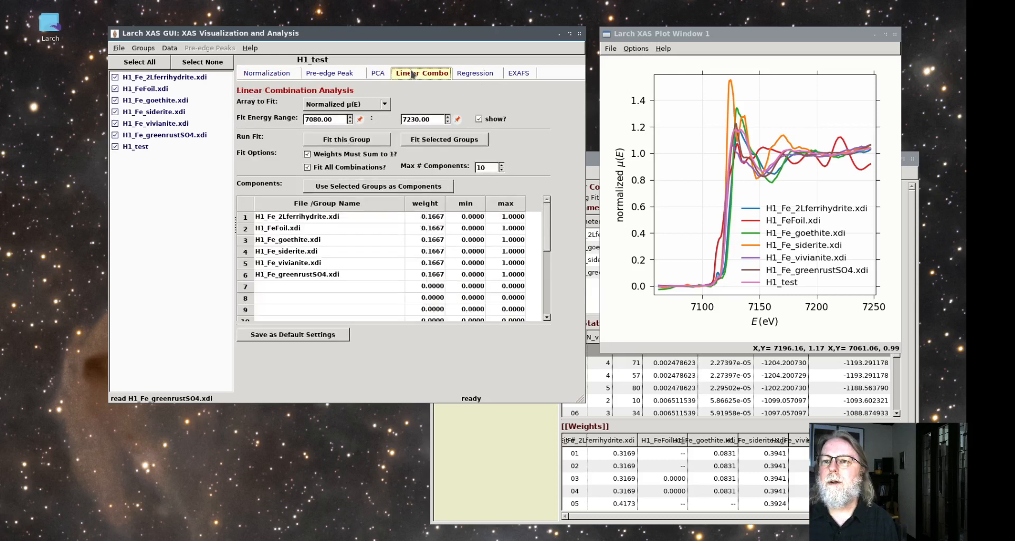
click(115, 149)
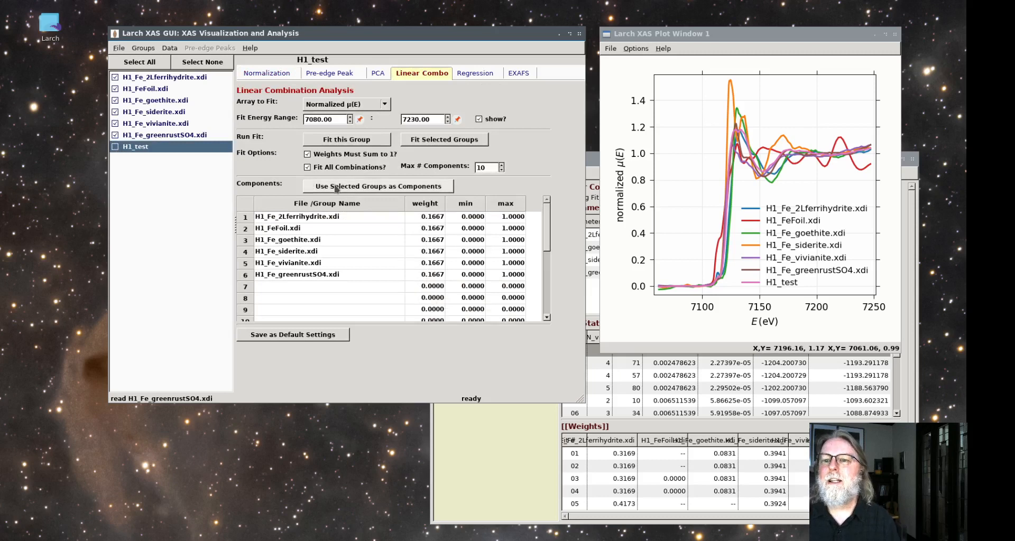
click(337, 190)
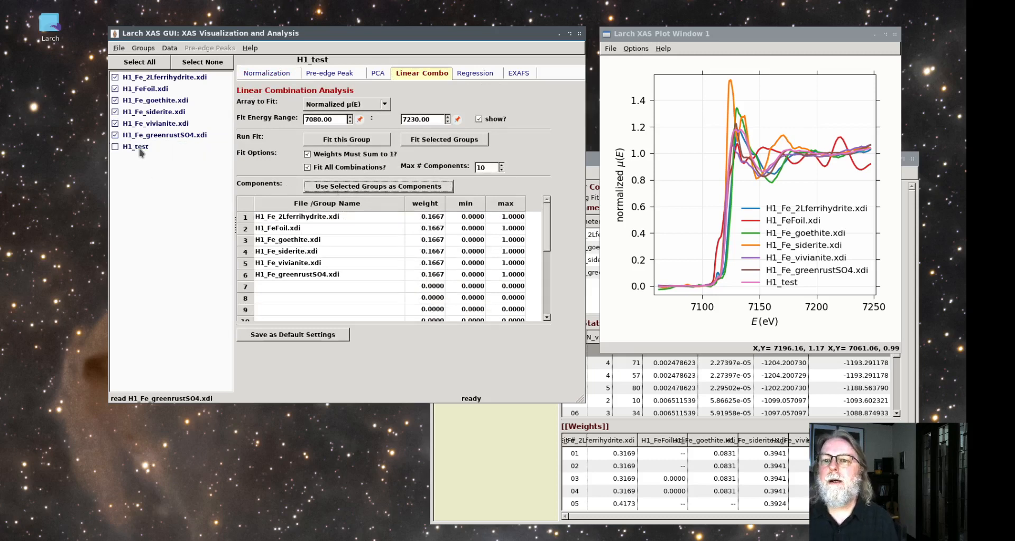
click(346, 144)
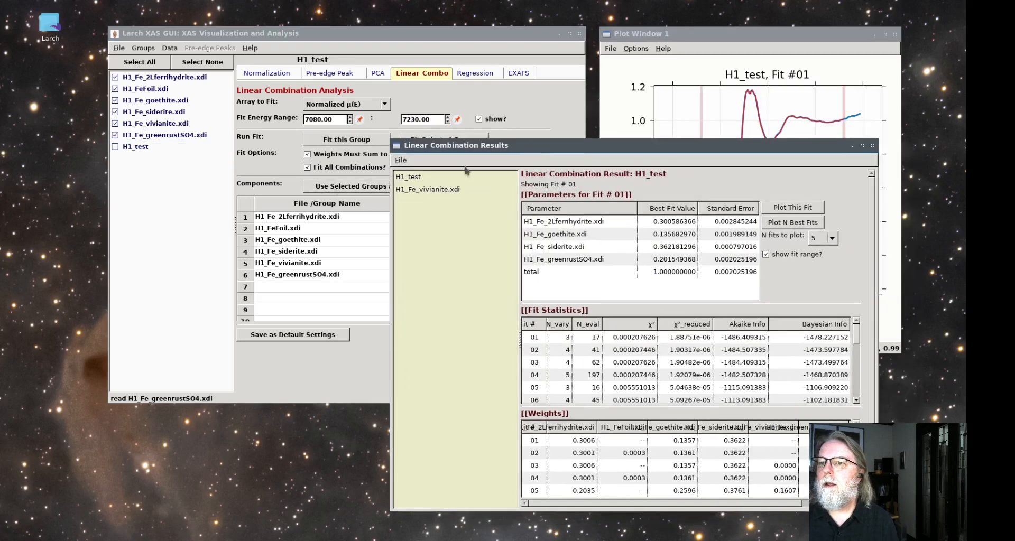
Examine the best-fit weights of the ferrihydrite, goethite, siderite and green rust components in H1_test's Fit #01
click(429, 178)
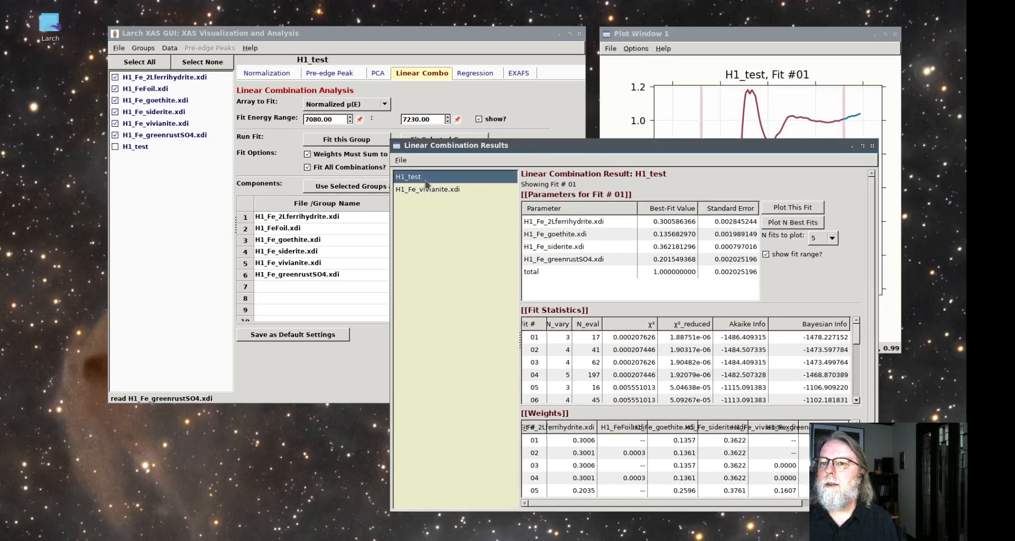
click(673, 222)
click(677, 236)
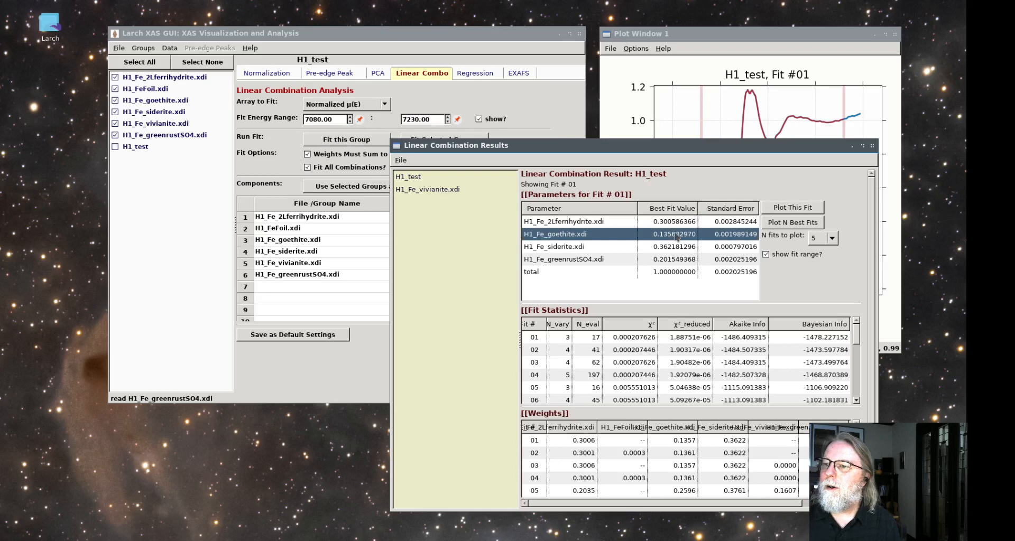
click(676, 247)
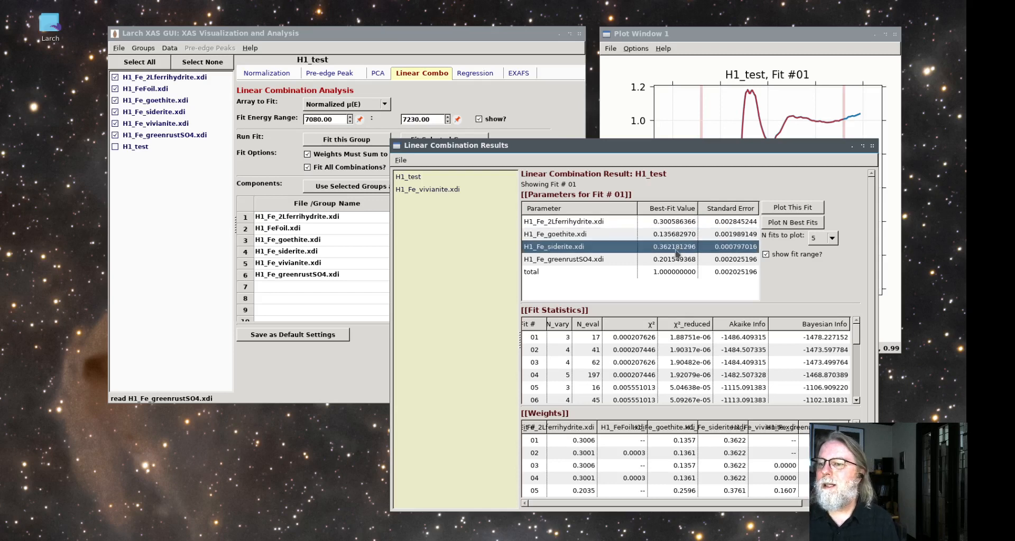
click(677, 225)
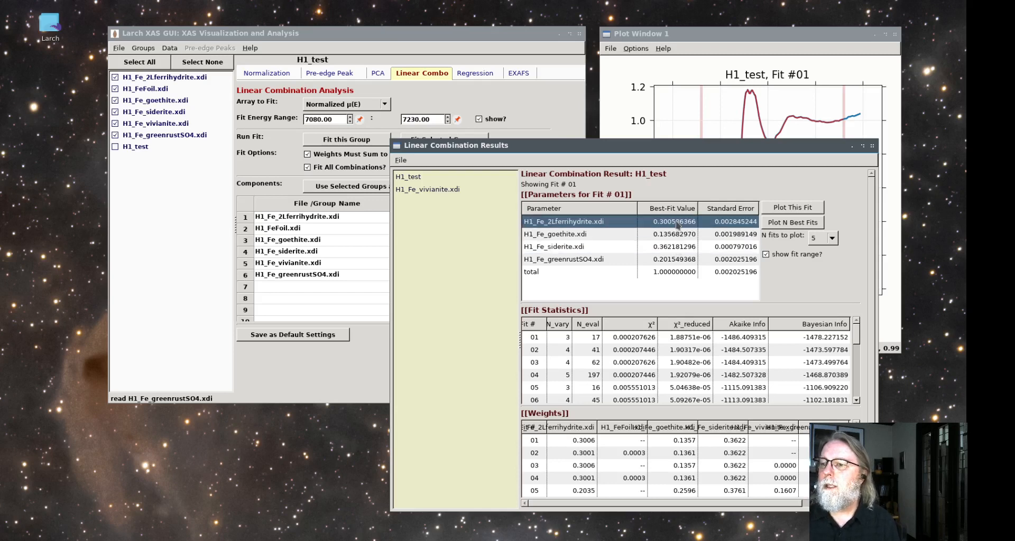
click(680, 260)
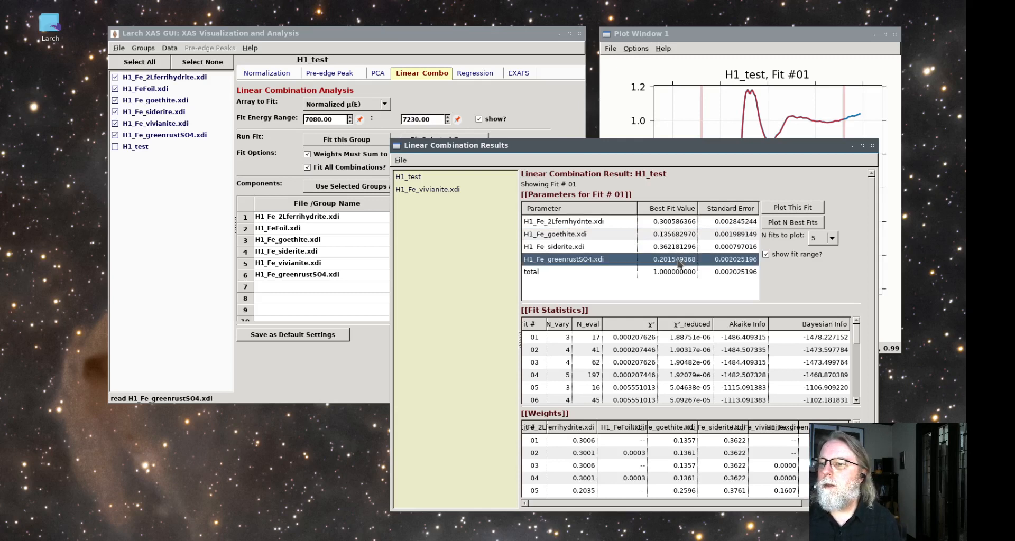
Compare the statistics and component weights of H1_test's fits 01 to 04, and close the linear combination results
click(632, 343)
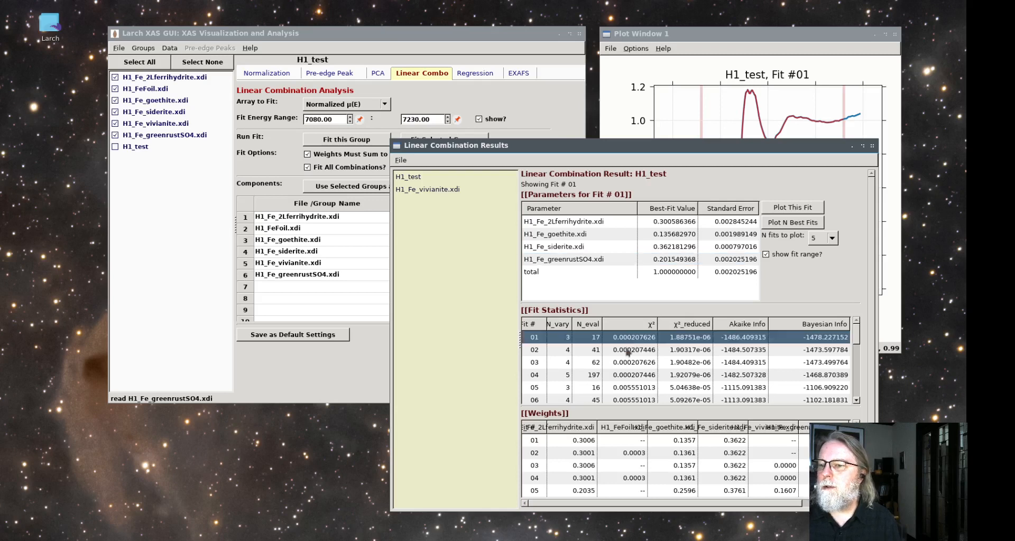
click(627, 354)
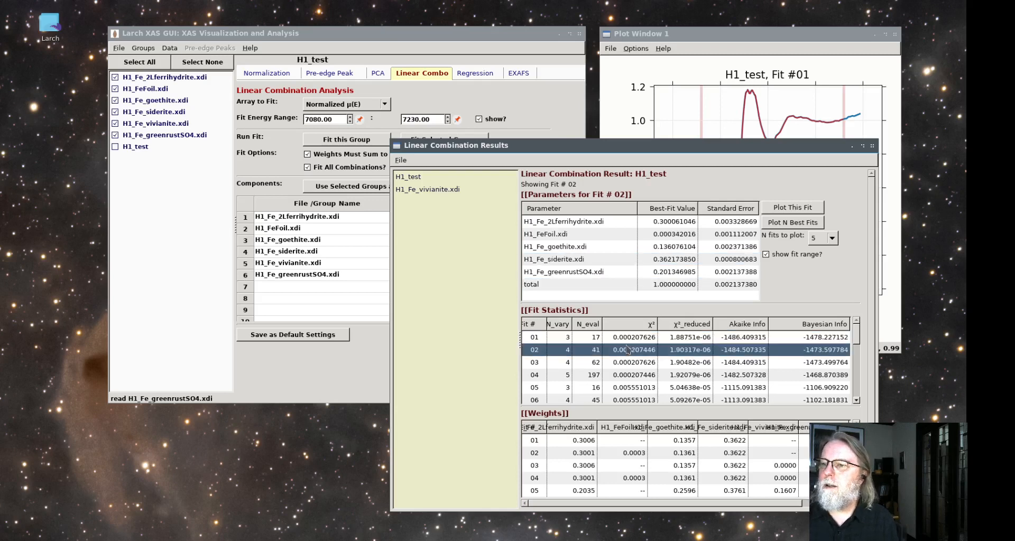
click(622, 364)
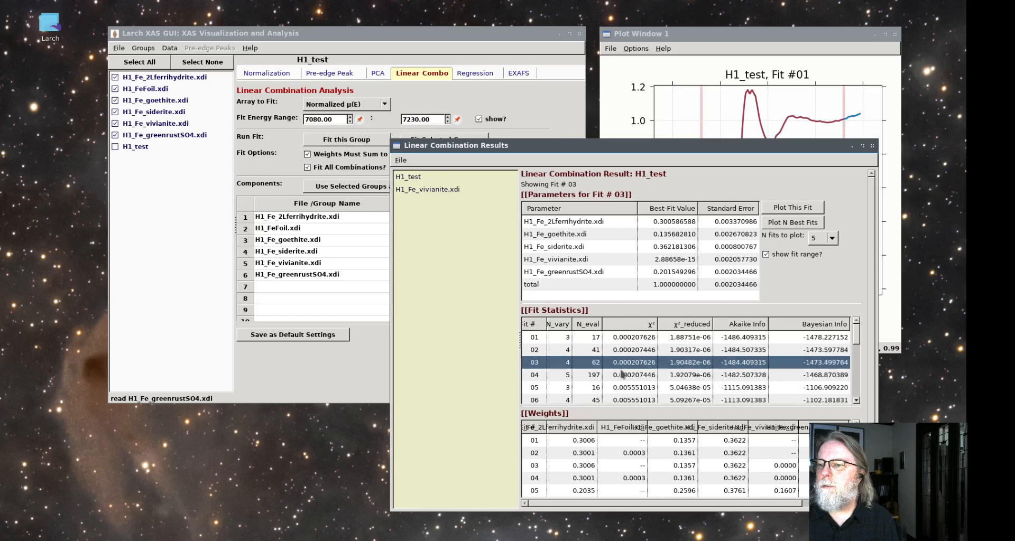
click(623, 378)
click(626, 341)
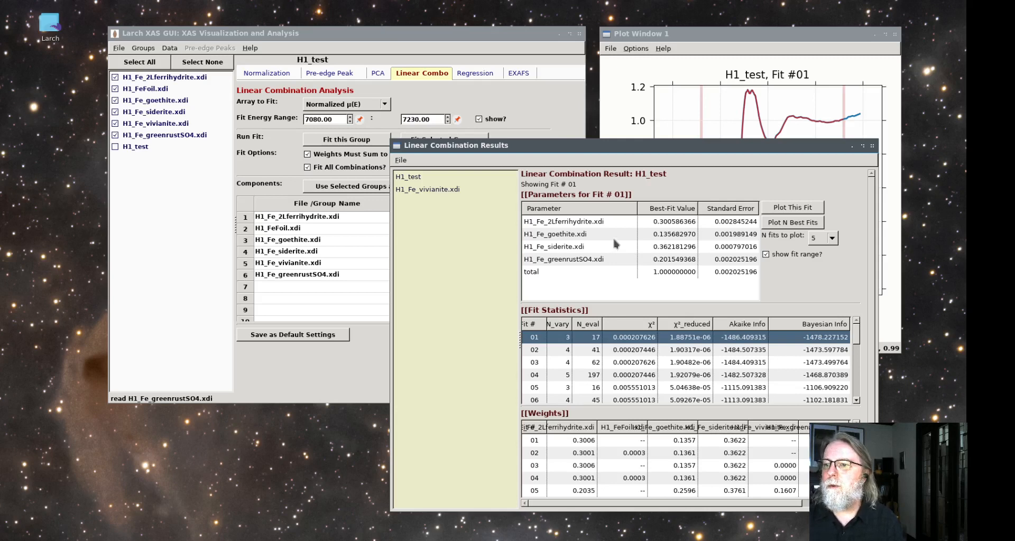
click(415, 179)
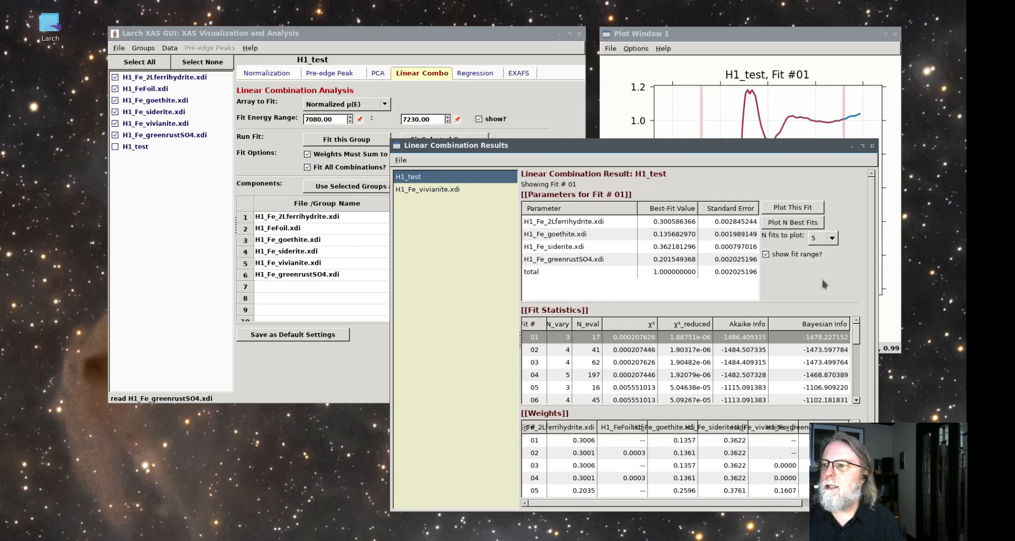
click(872, 147)
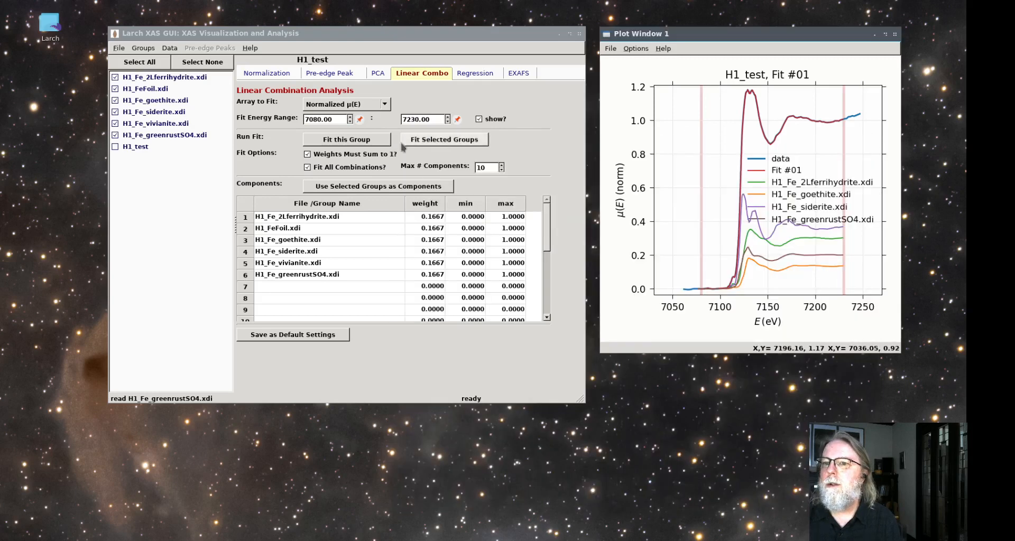
Select all the iron groups and remove them from the session
click(148, 62)
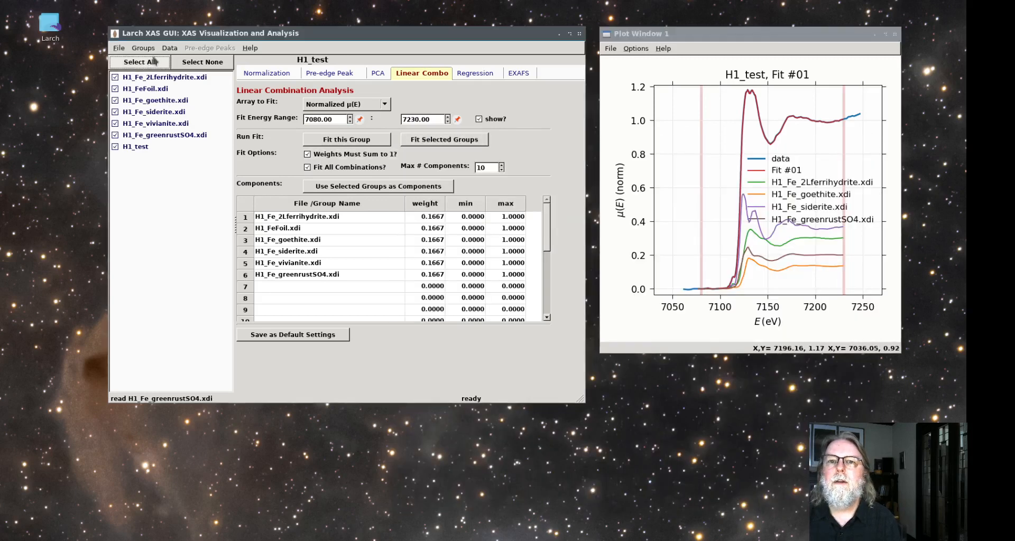
click(143, 50)
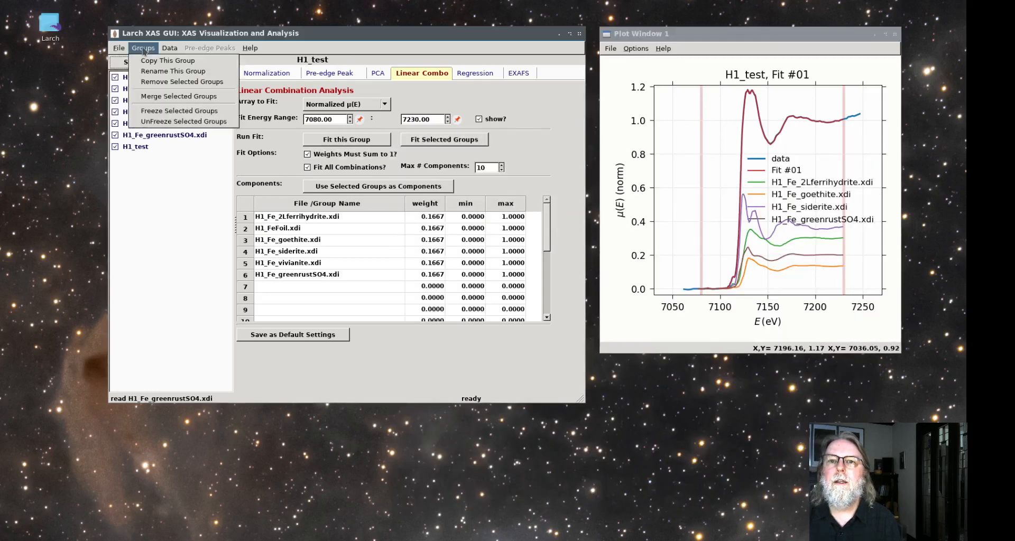
click(163, 83)
click(326, 212)
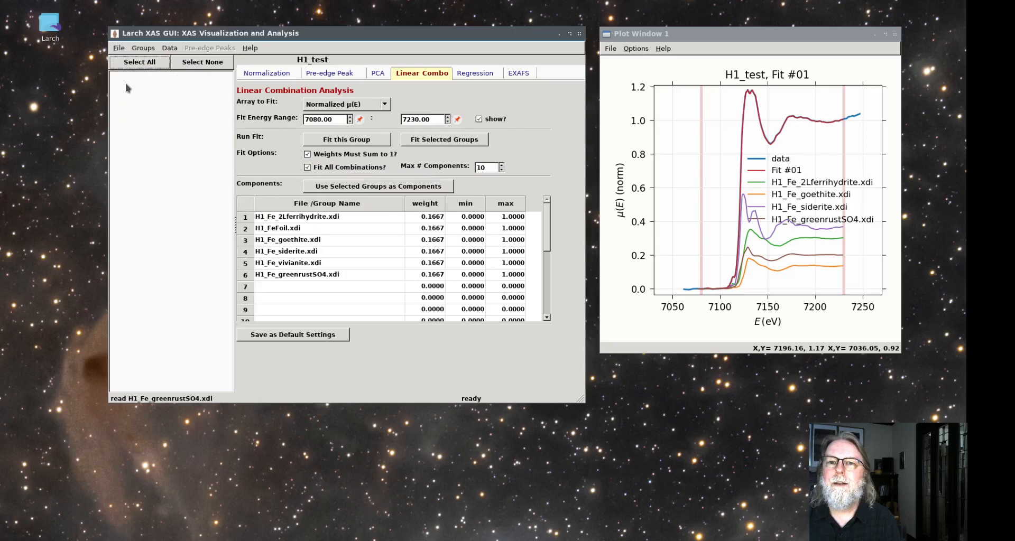
Open the Athena project Au_cyanobacteria.prj from the LarchWorkshop XANES folder and import all its groups
click(118, 48)
click(135, 59)
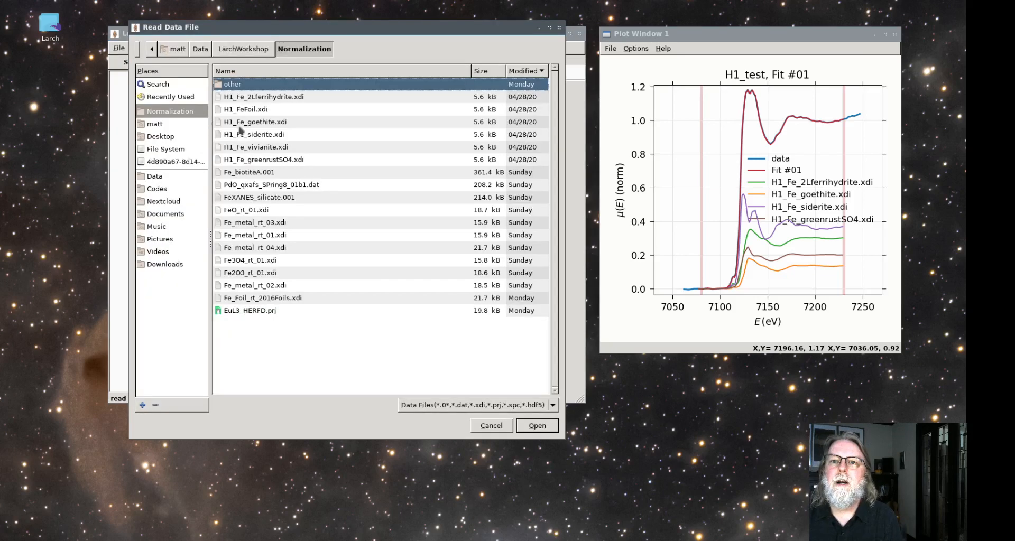
click(243, 49)
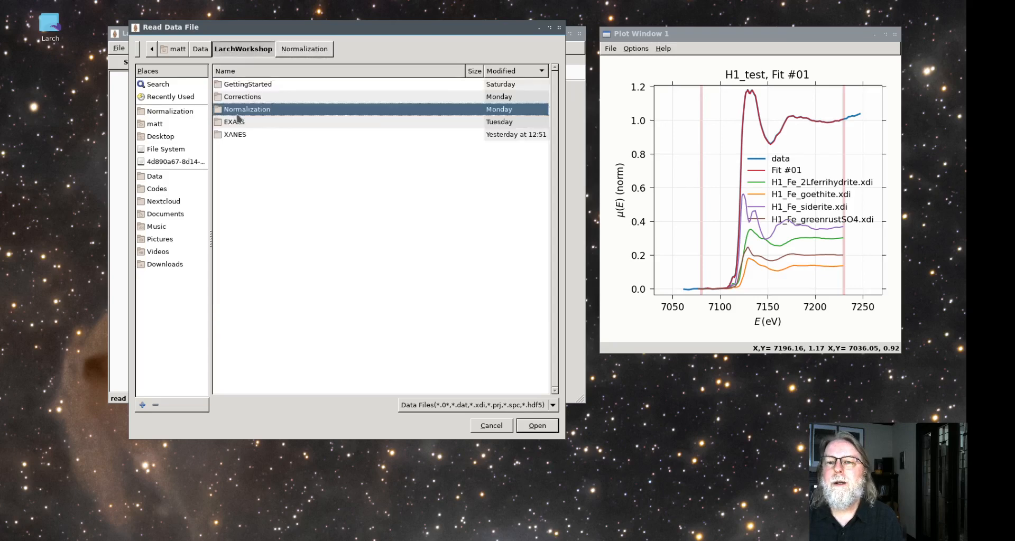
click(236, 135)
double_click(235, 135)
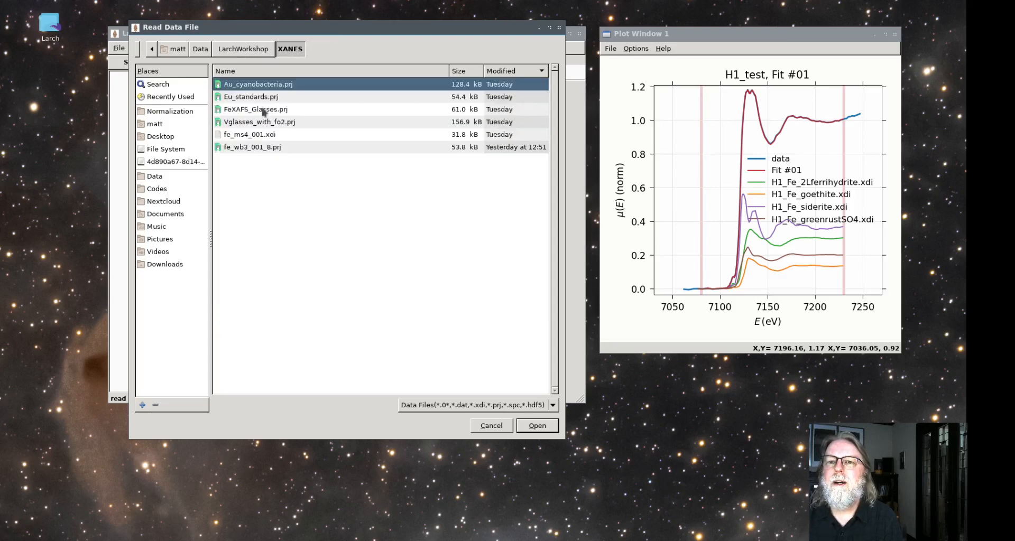
click(541, 427)
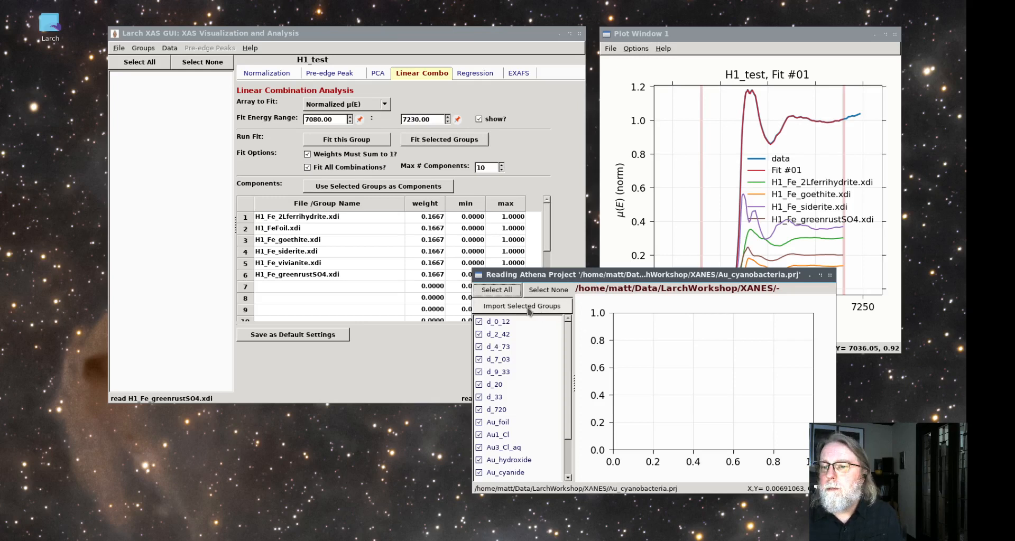
drag(567, 391, 568, 370)
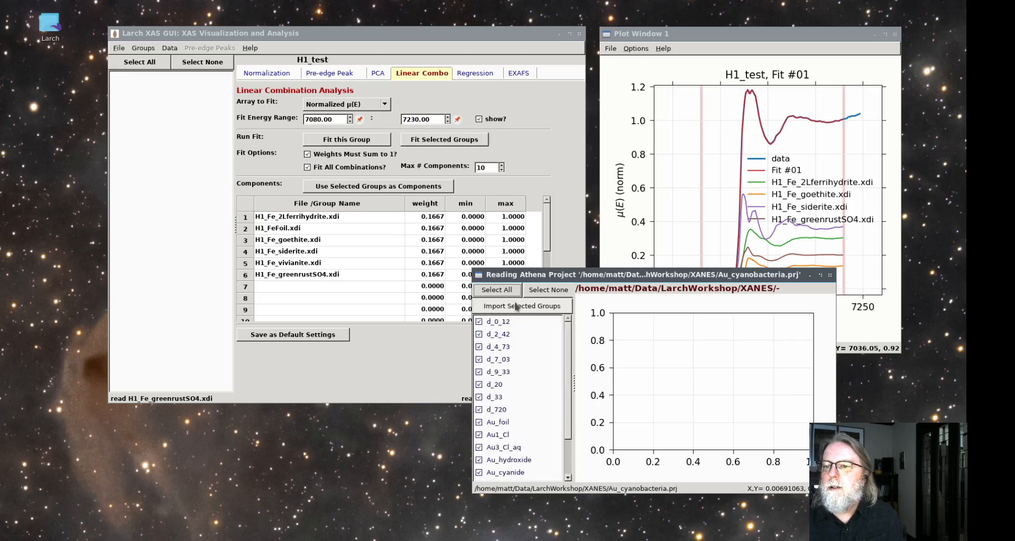
click(515, 304)
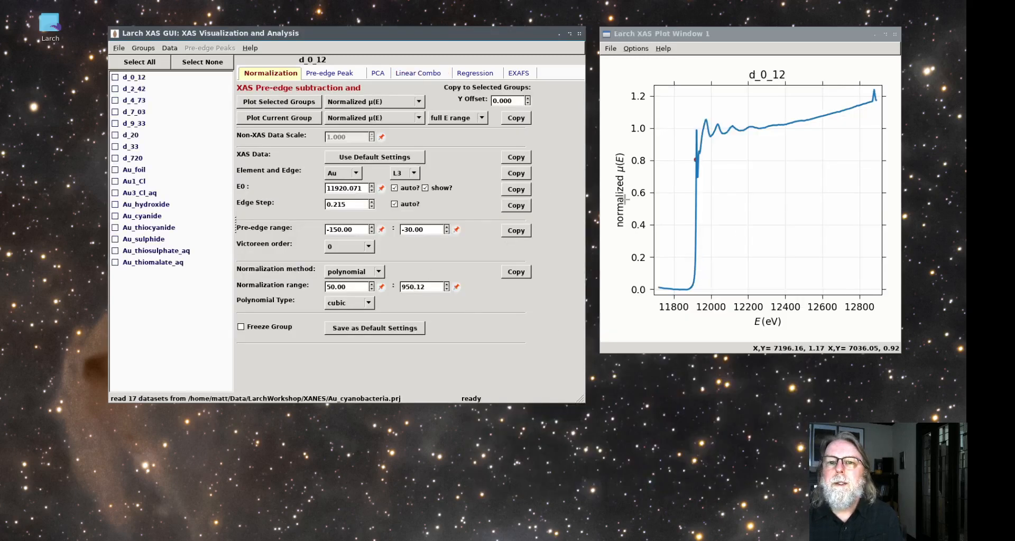
Select the groups d_0_12 through d_720 and plot their normalized spectra together
click(133, 158)
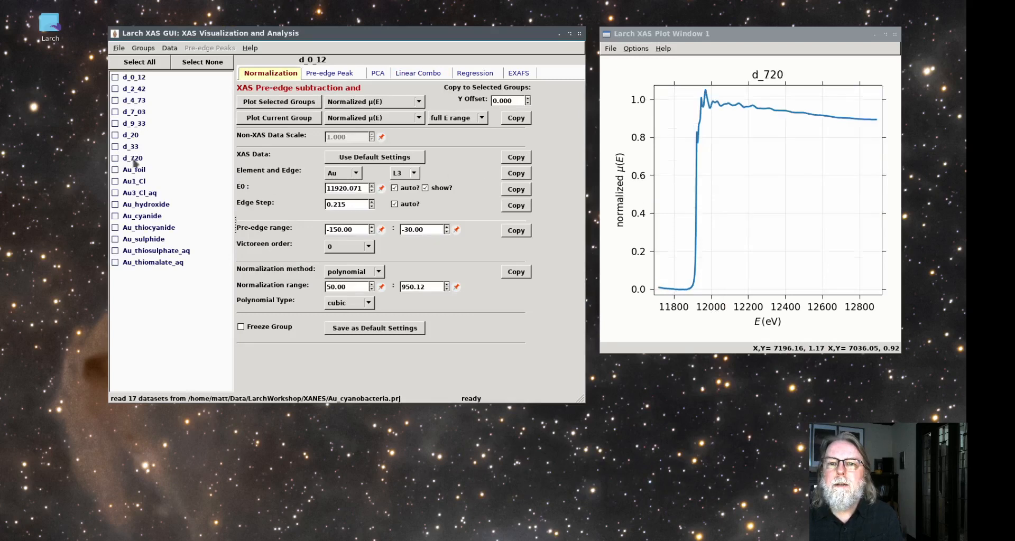
right_click(122, 163)
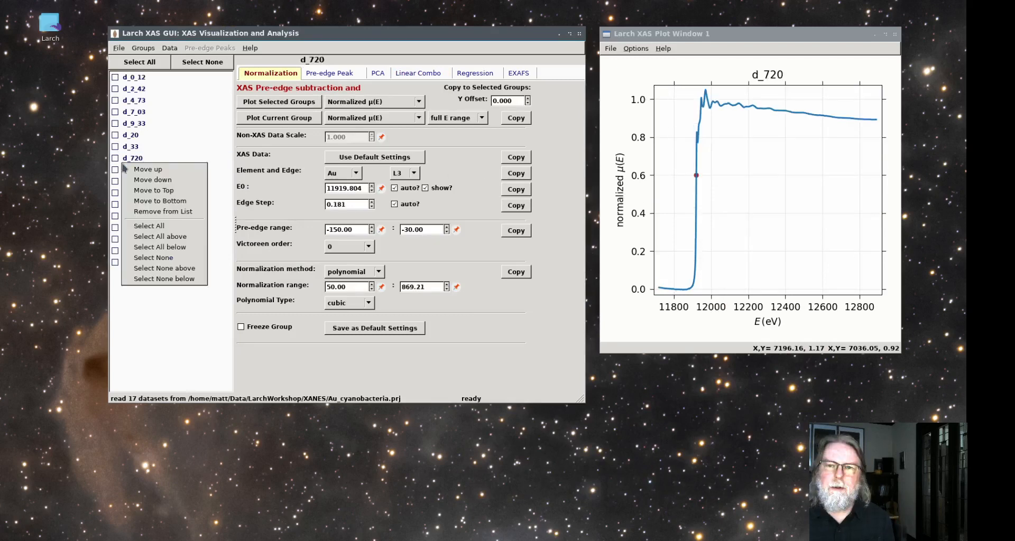
click(131, 160)
right_click(132, 164)
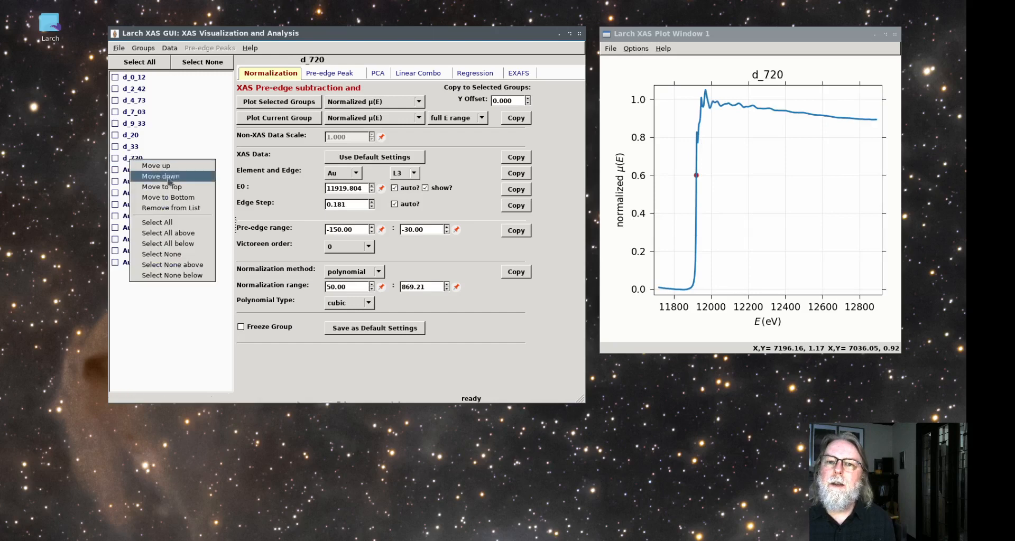
click(174, 244)
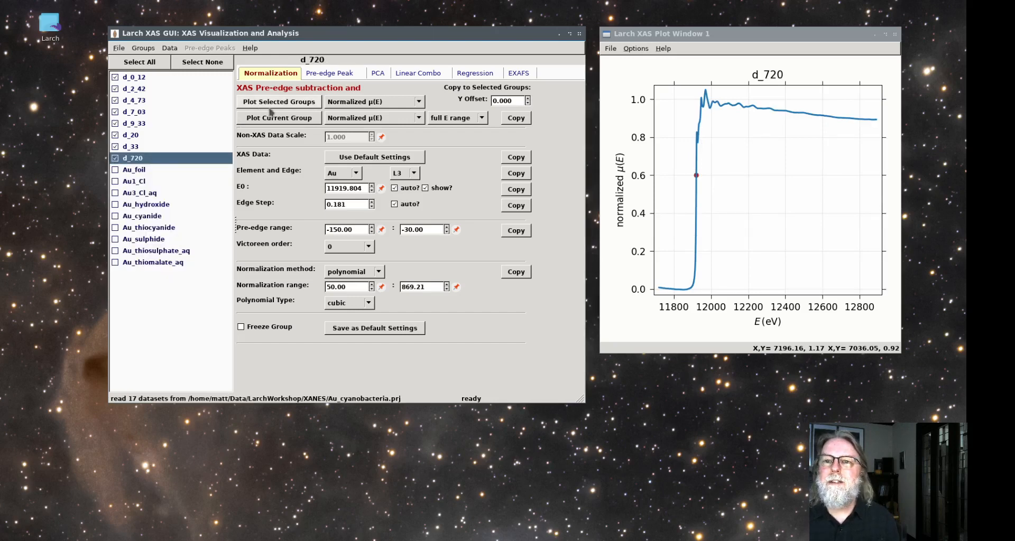
Plot the selected spectra over E0 -30:+120eV, and widen the plotted range to E0 -100:+500eV
click(466, 118)
click(464, 143)
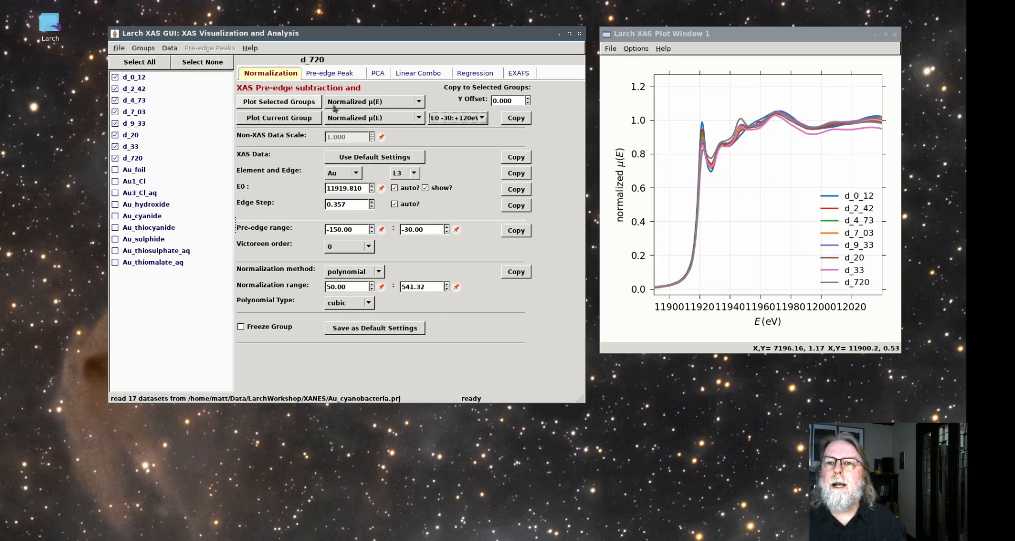
click(466, 118)
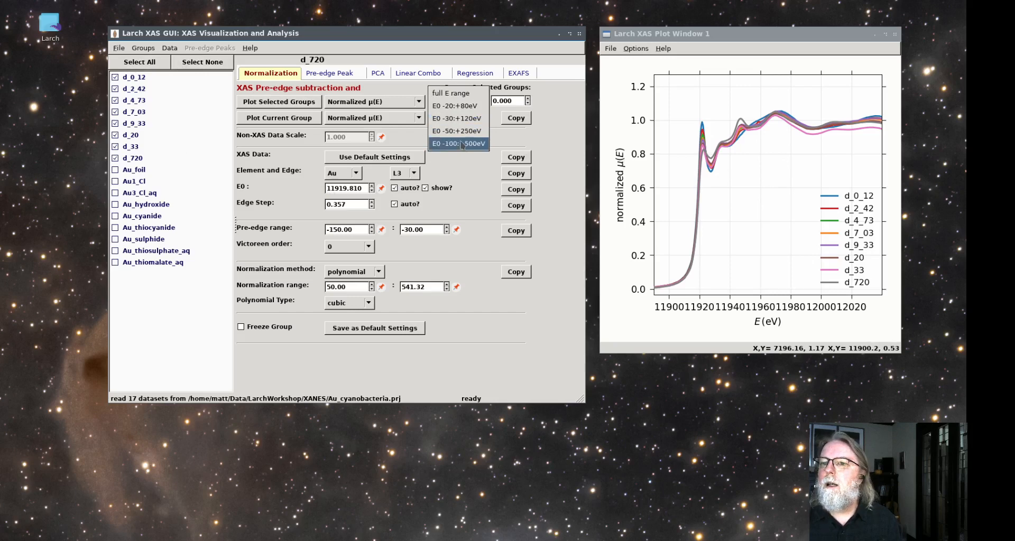
click(464, 143)
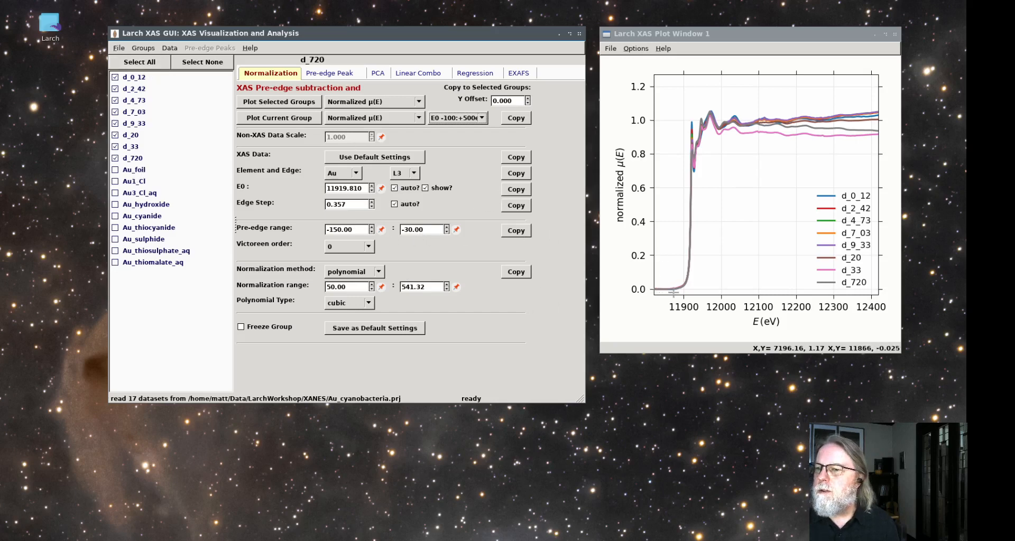
Examine the pre-edge region of the plotted spectra closely and set the end of d_720's pre-edge range to -50
drag(720, 265, 629, 303)
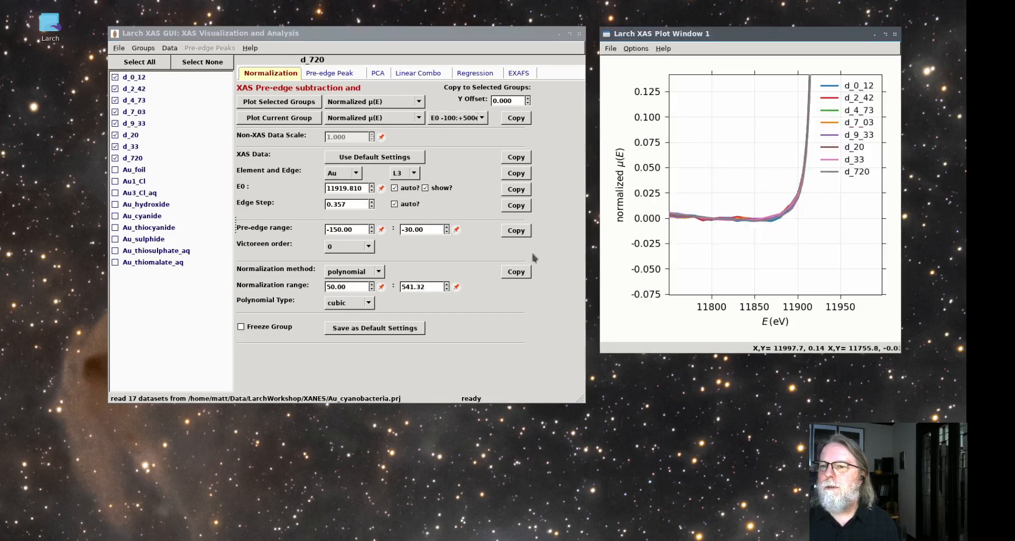
drag(428, 231, 405, 231)
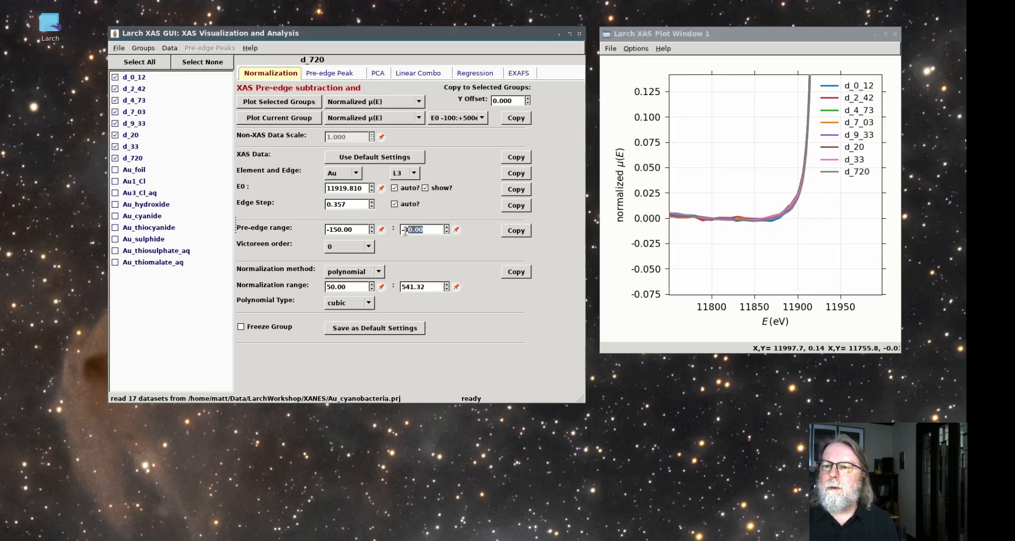
text(50)
key(Return)
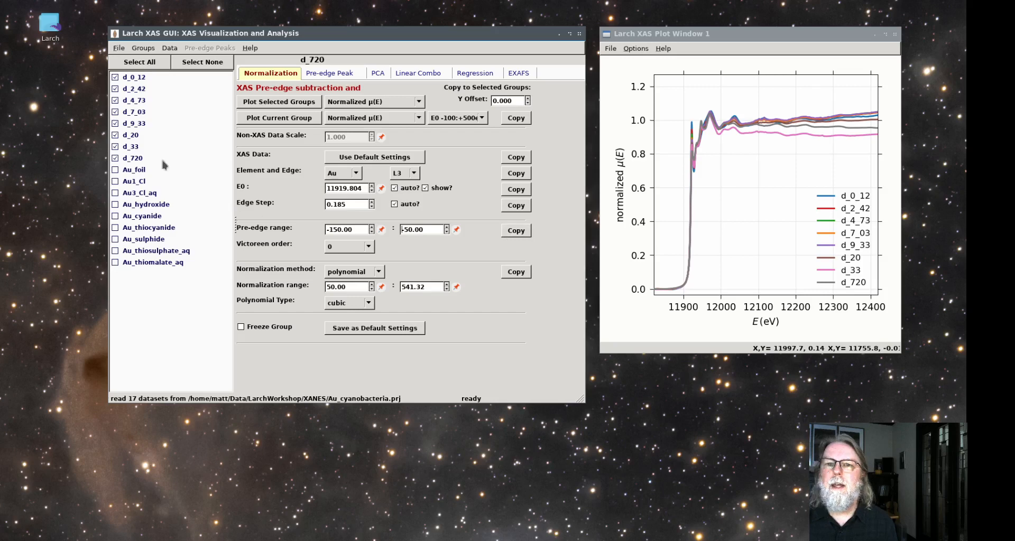
Select all groups, set the end of d_33's pre-edge range to -50, and copy its pre-edge range to the selected groups
click(145, 63)
click(123, 150)
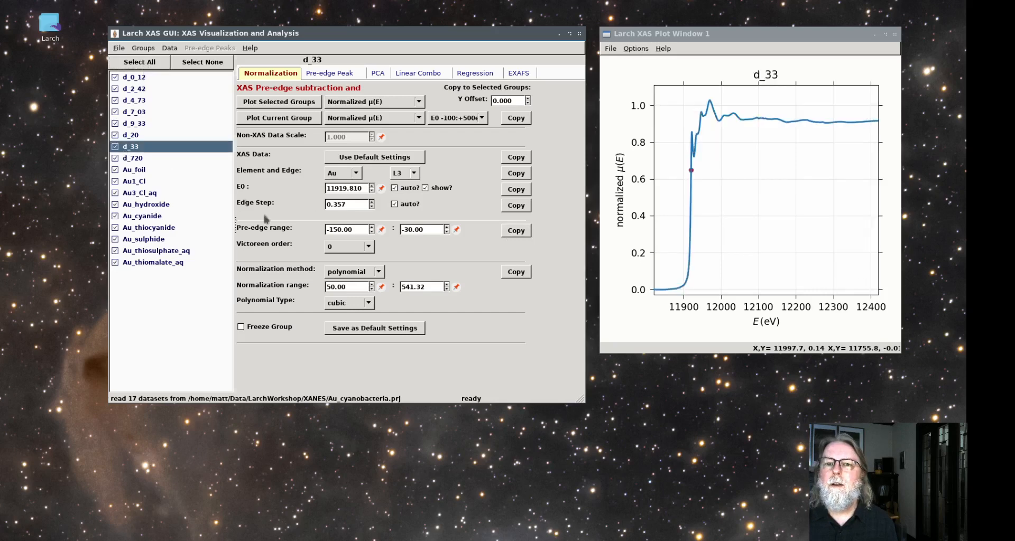
click(407, 231)
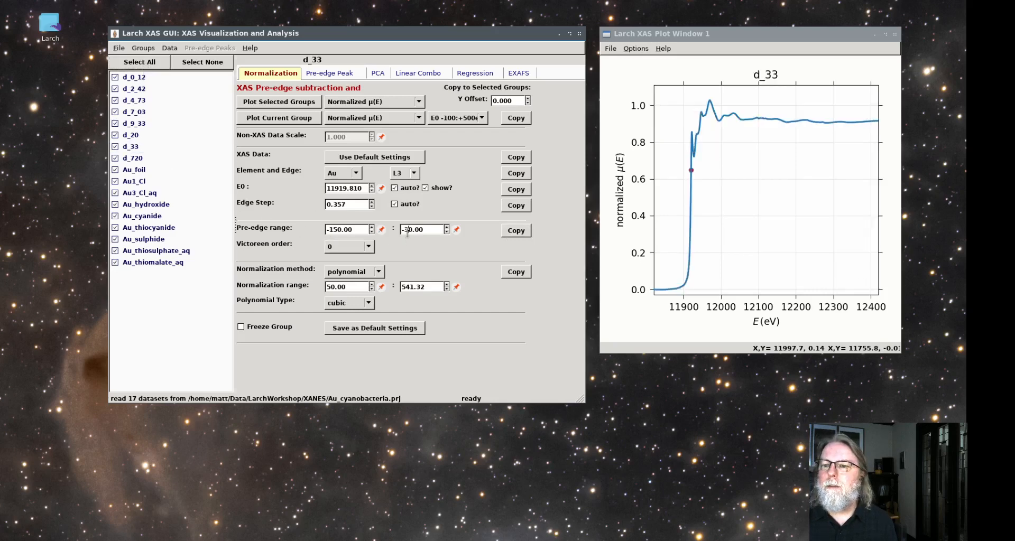
key(Return)
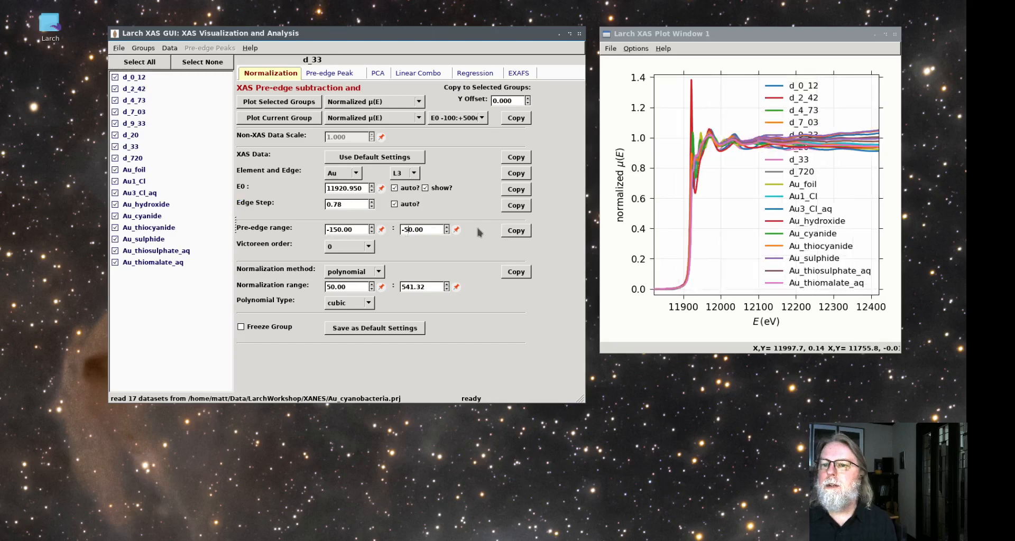
click(516, 230)
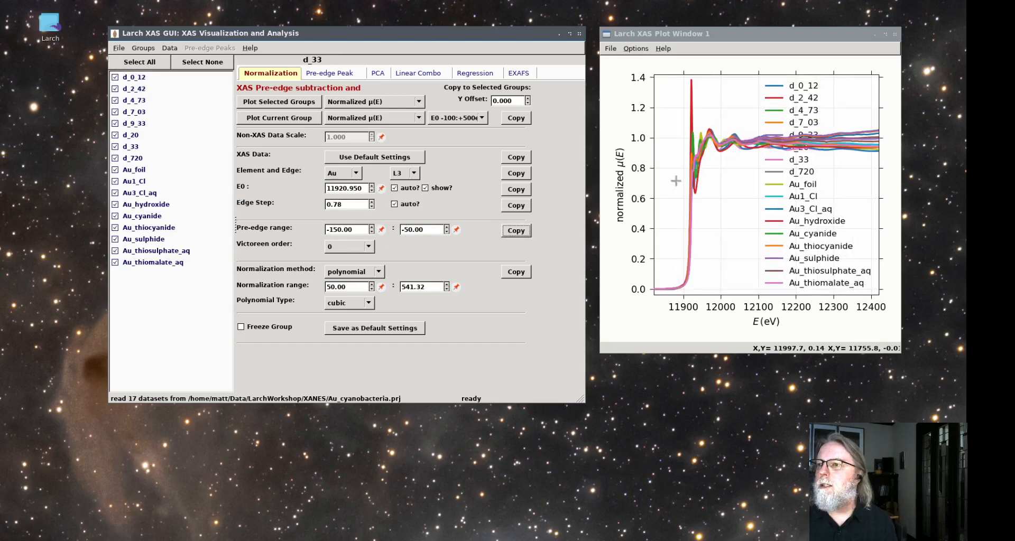
Set d_33's normalization range to 359.06:488.90 from plotted points with a constant polynomial, and copy these normalization settings to all groups
click(381, 286)
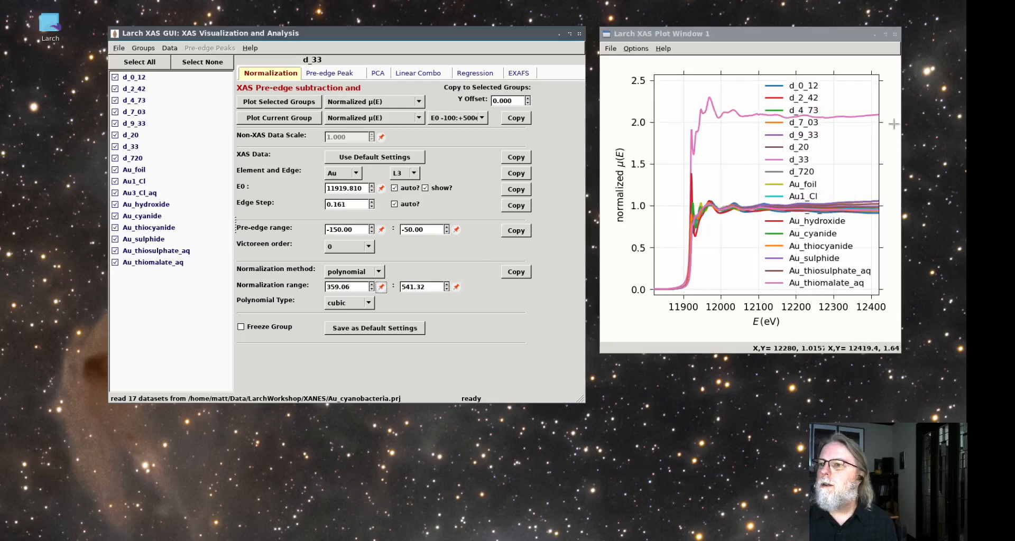
click(875, 203)
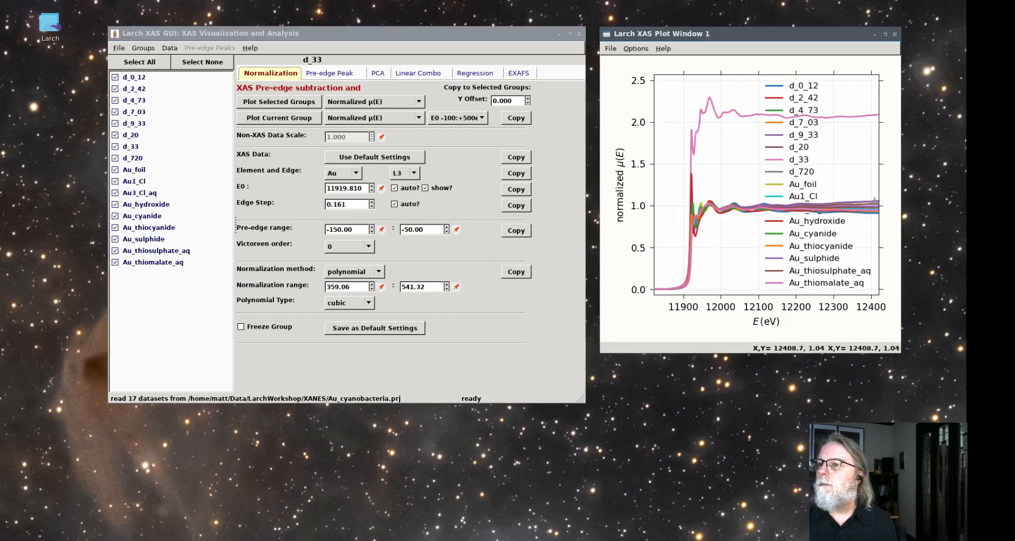
click(456, 287)
click(349, 303)
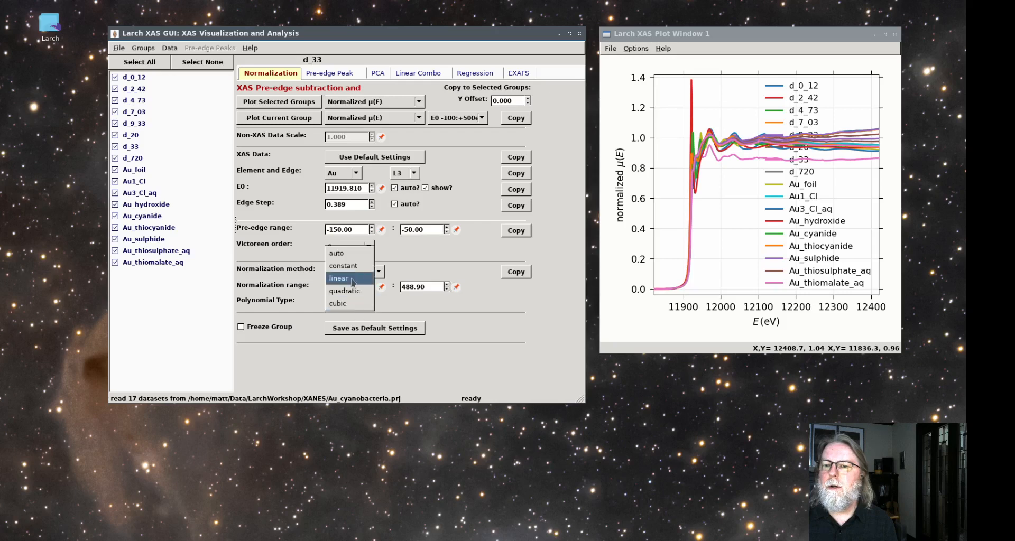
click(346, 256)
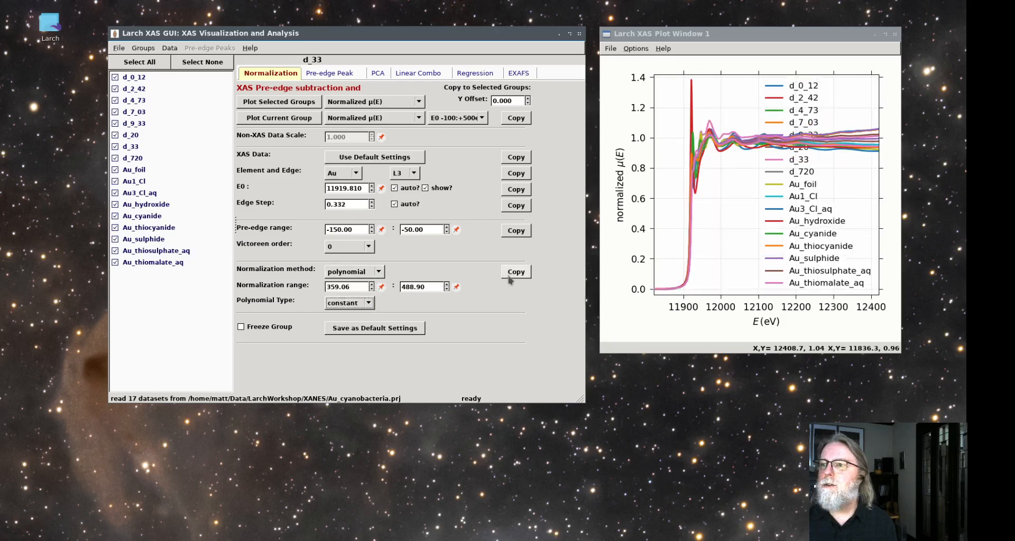
click(512, 272)
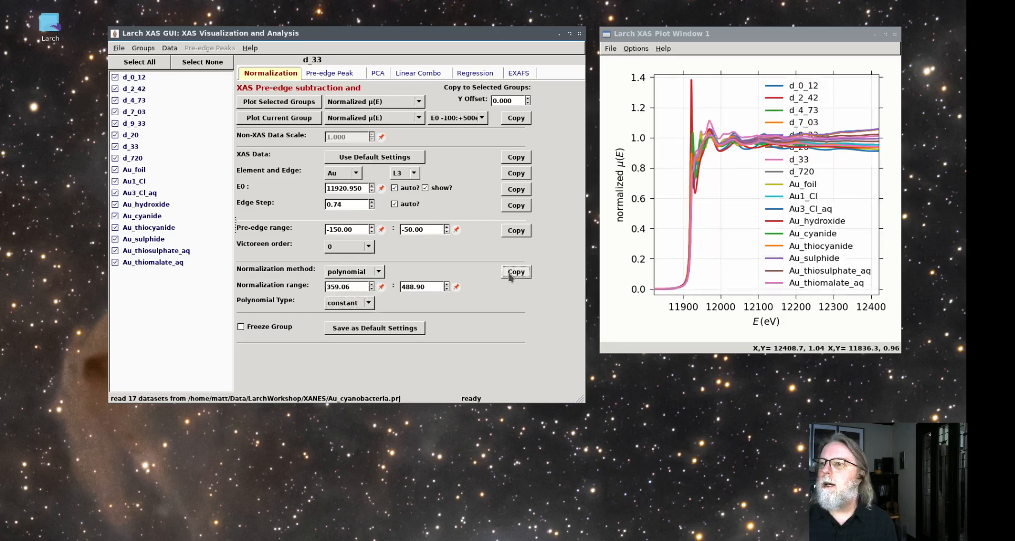
Plot the normalized spectra of all groups together over E0 -30:+120eV
click(288, 104)
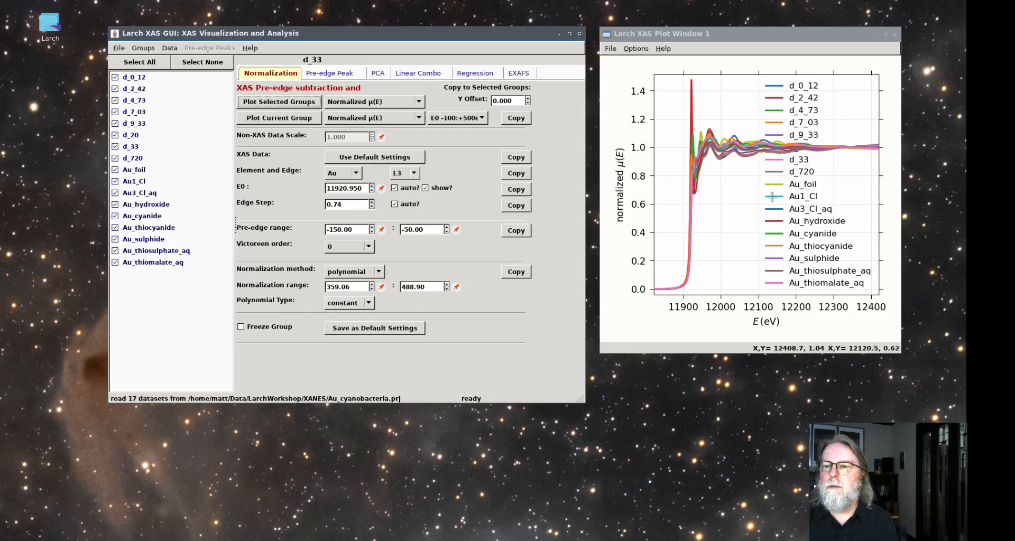
click(458, 117)
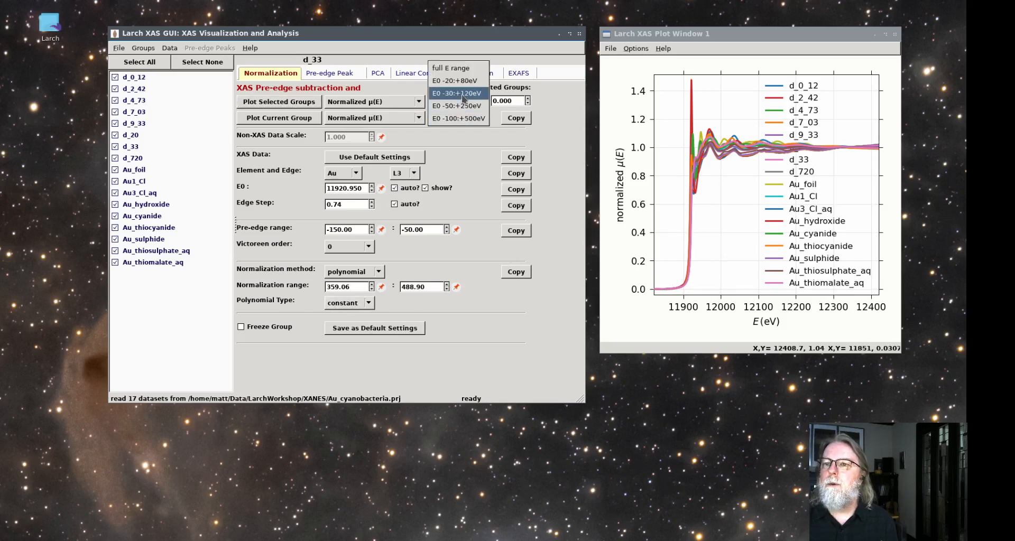
click(462, 95)
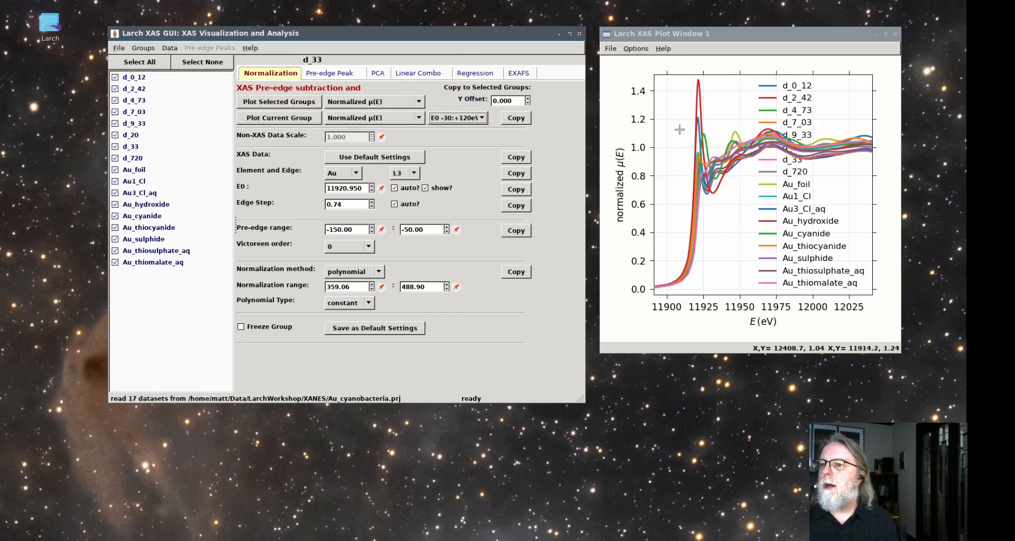
Deselect Au_foil and all groups below it, and make d_720 the current group
click(135, 172)
right_click(134, 173)
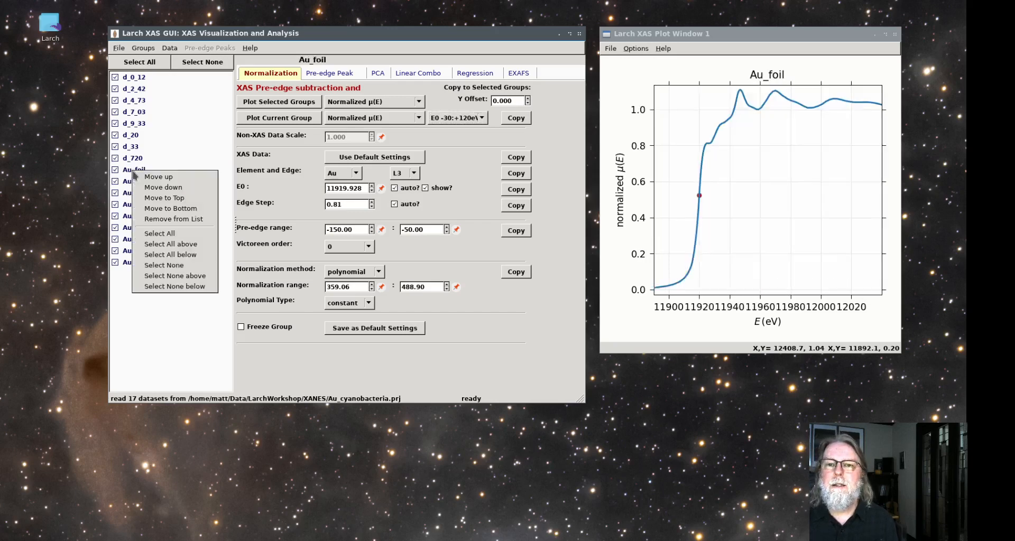
click(183, 286)
click(133, 162)
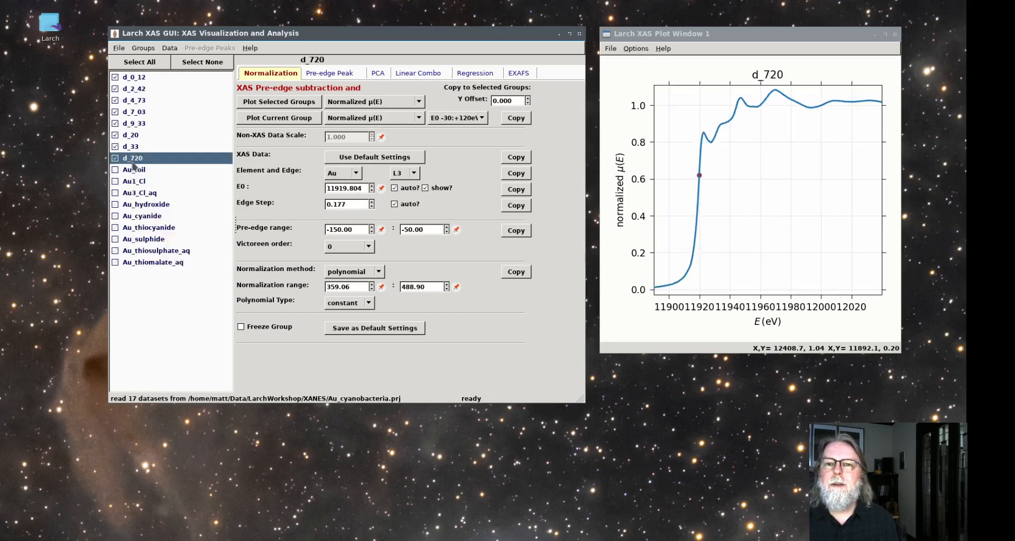
Plot the spectra d_0_12 through d_720 together and widen the plotted range to E0 -100:+500eV
click(279, 101)
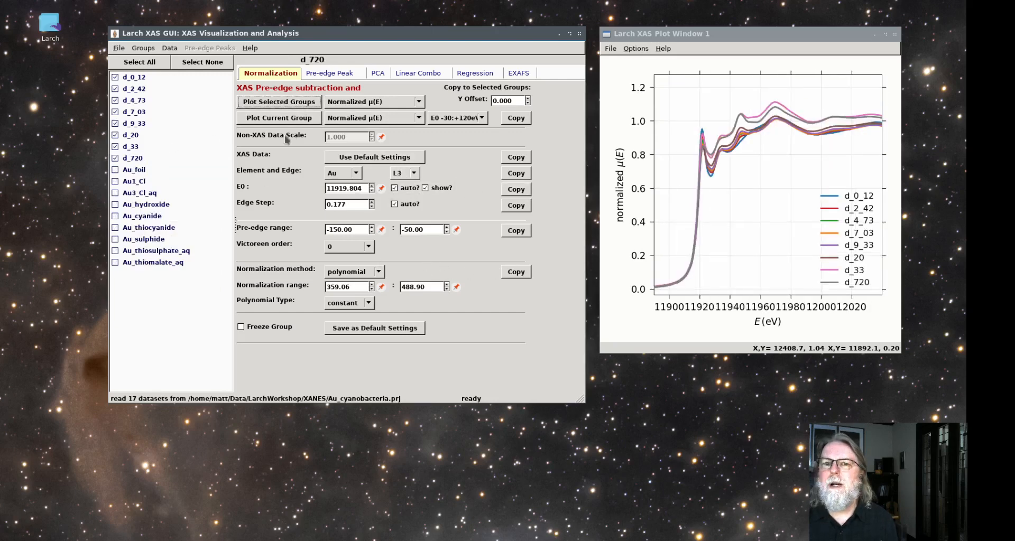
click(292, 102)
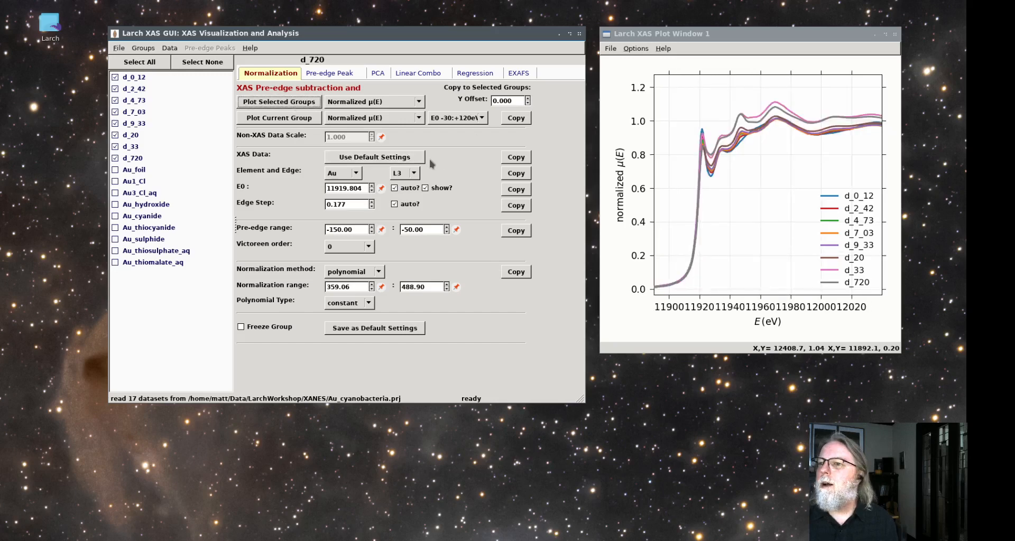
click(458, 117)
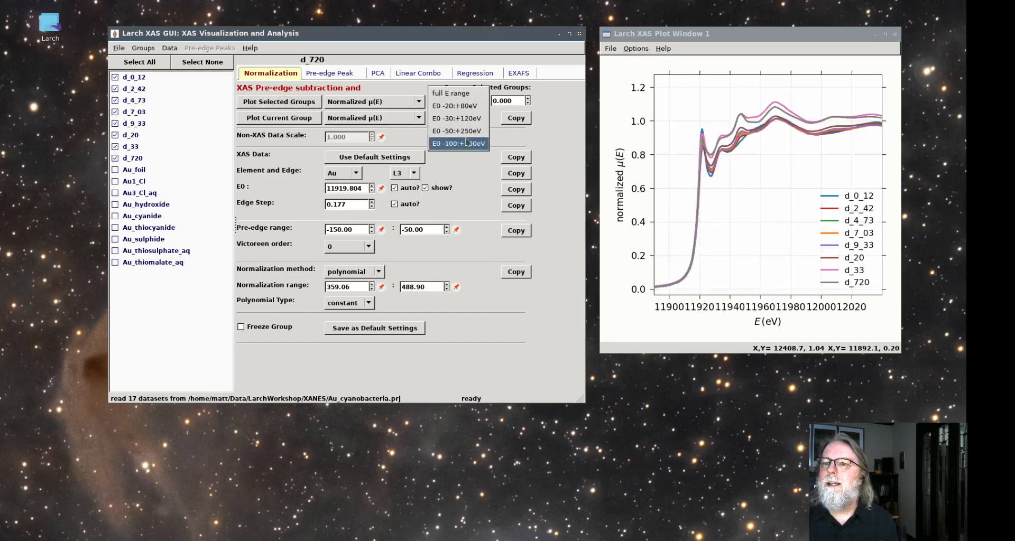
click(467, 142)
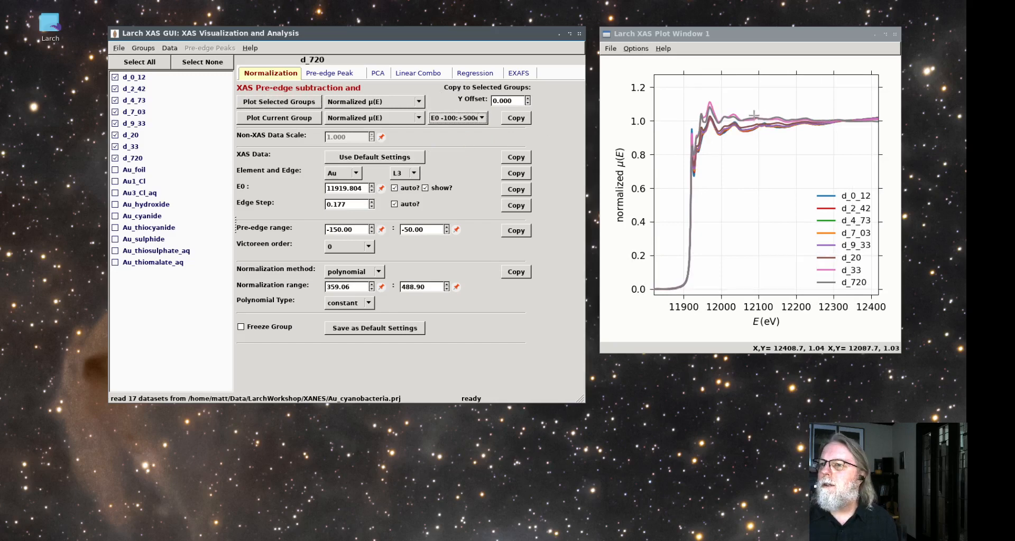
Set the start of d_720's normalization range to 200 and copy the normalization settings to all groups
drag(353, 286, 329, 285)
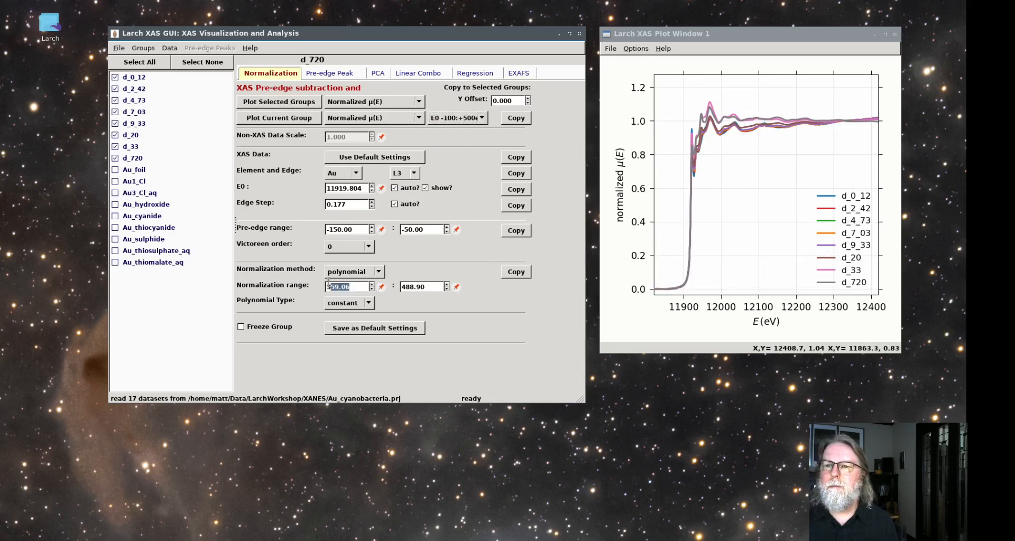
key(BackSpace)
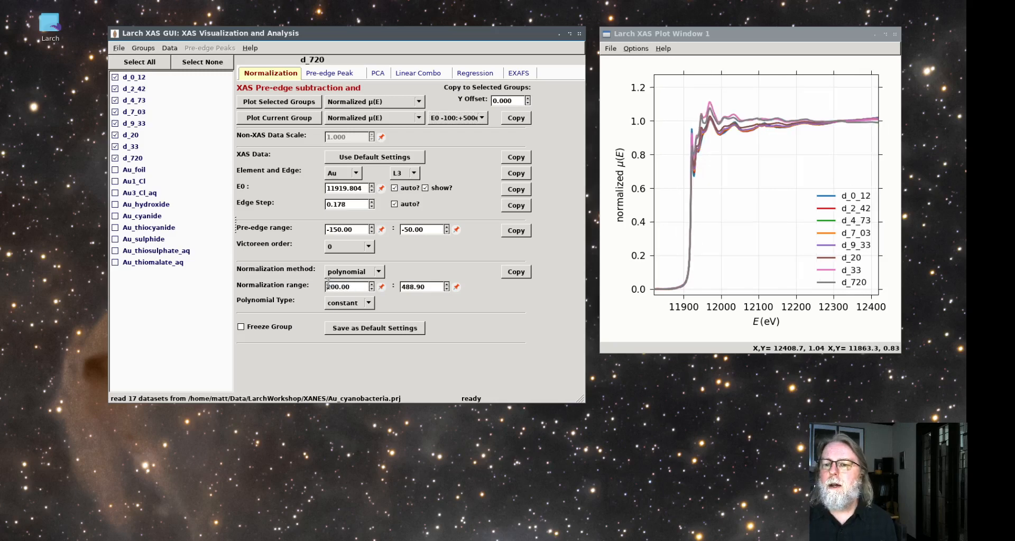
click(140, 62)
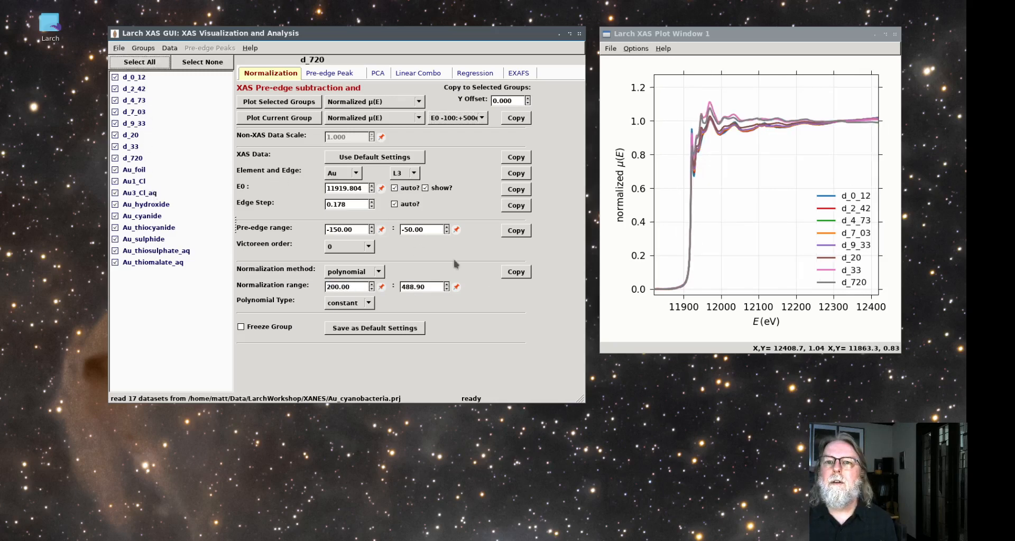
click(506, 272)
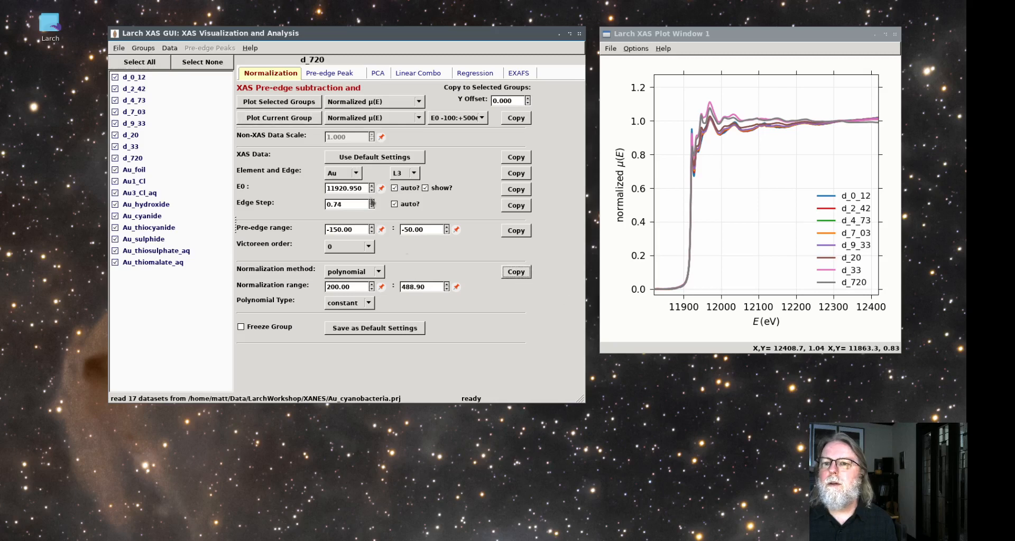
Plot all groups, and replot only d_0_12 through d_720 with Au_foil and the groups below it deselected
click(291, 106)
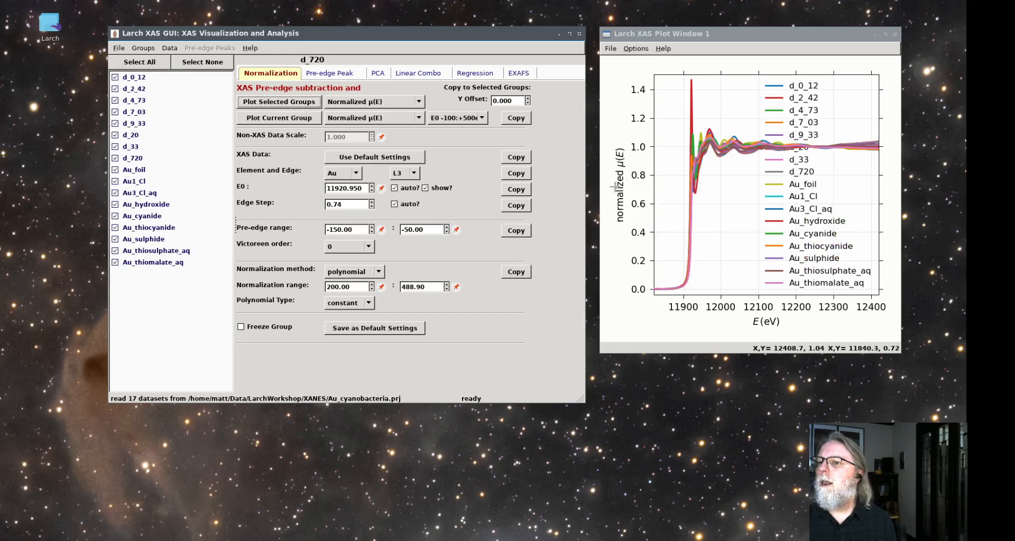
right_click(136, 175)
click(177, 287)
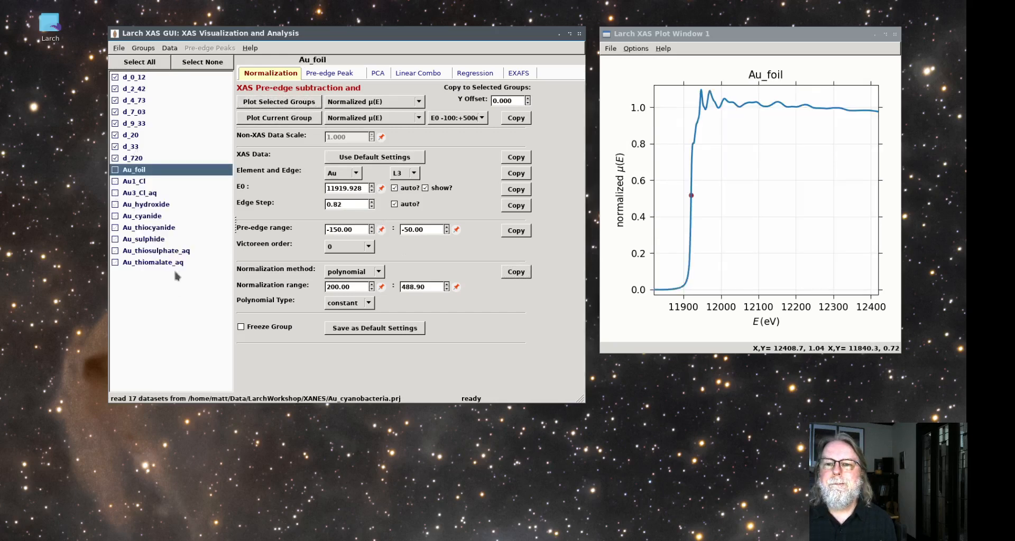
click(286, 103)
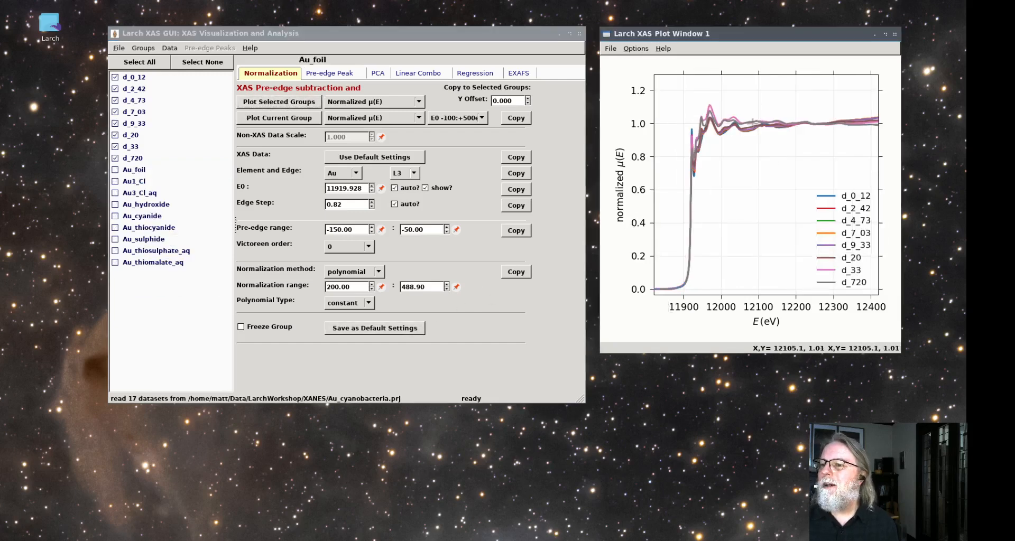
Set Au_foil's normalization range to 150:484.74, copy the normalization settings to the selected time-series groups, and replot them
click(380, 289)
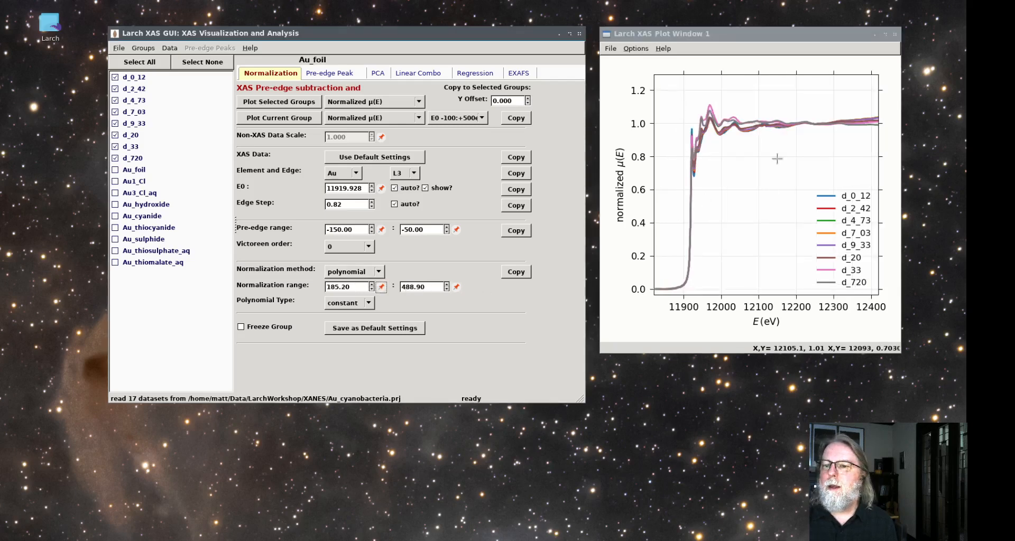
click(457, 287)
drag(354, 285, 324, 288)
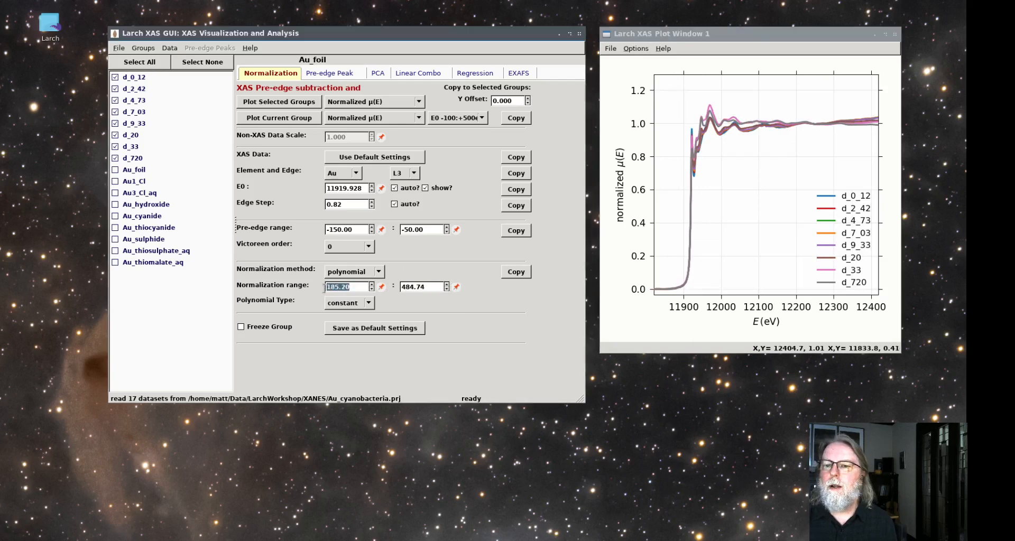
text(15)
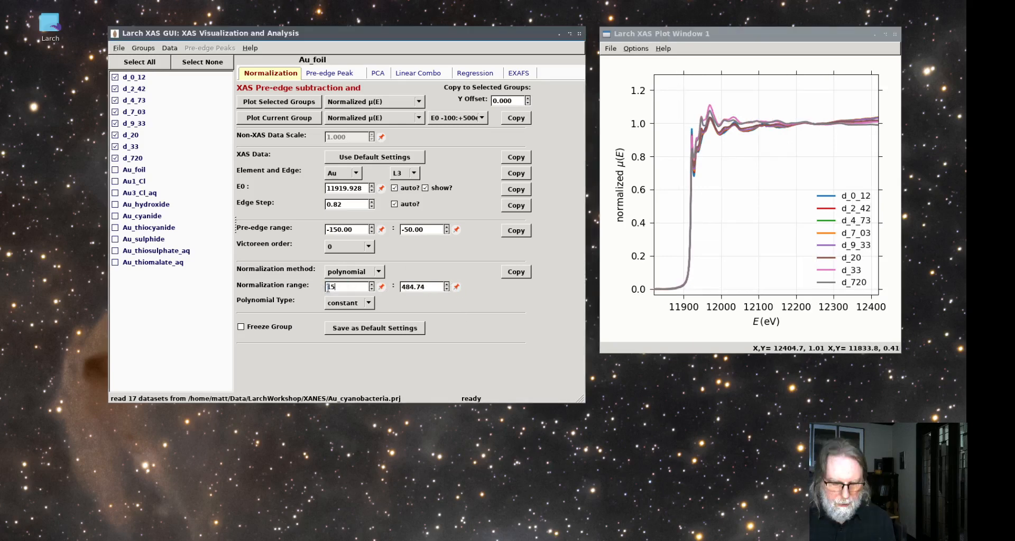
click(510, 273)
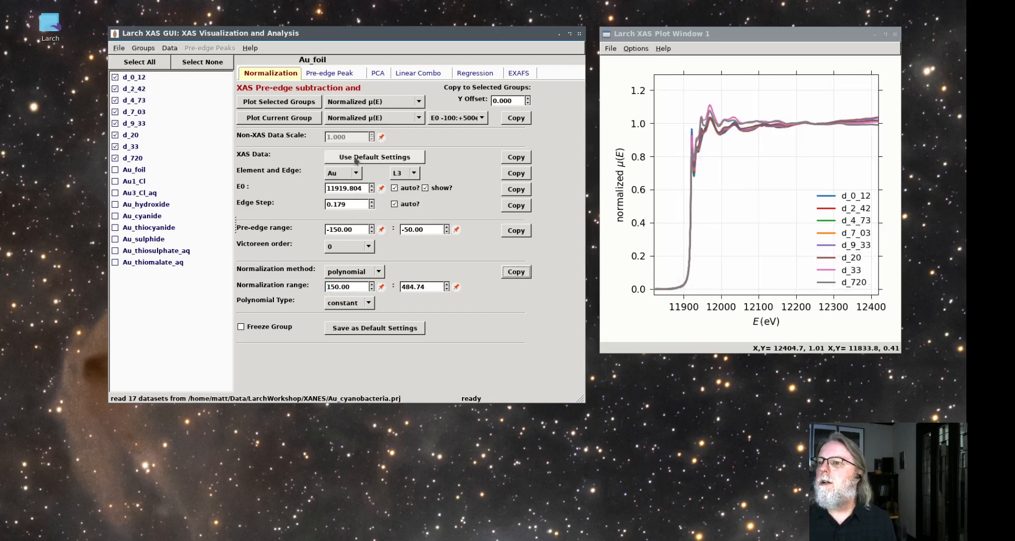
click(299, 103)
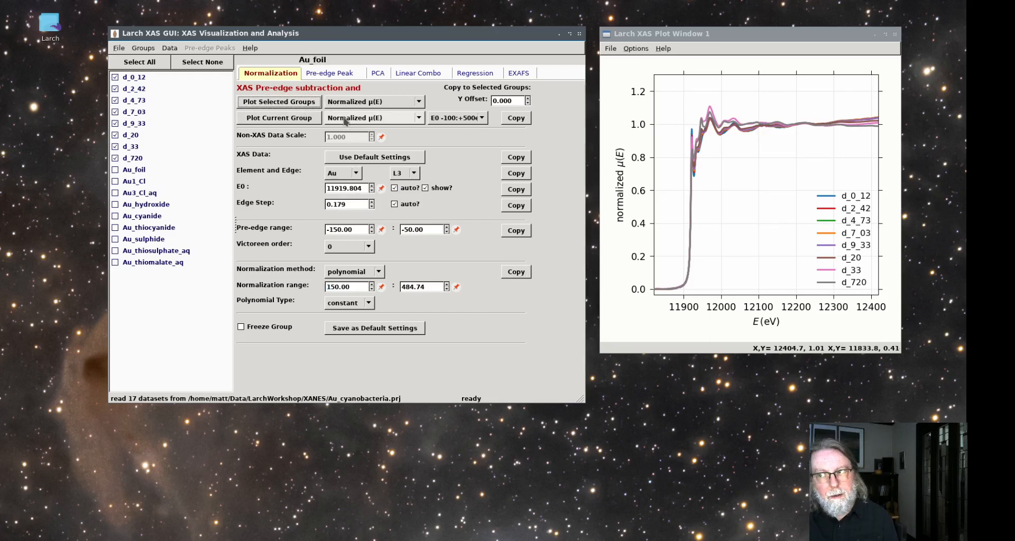
Set the PCA fit energy range to 11850:12050 and build the model with the selected groups d_0_12 through d_720
click(385, 74)
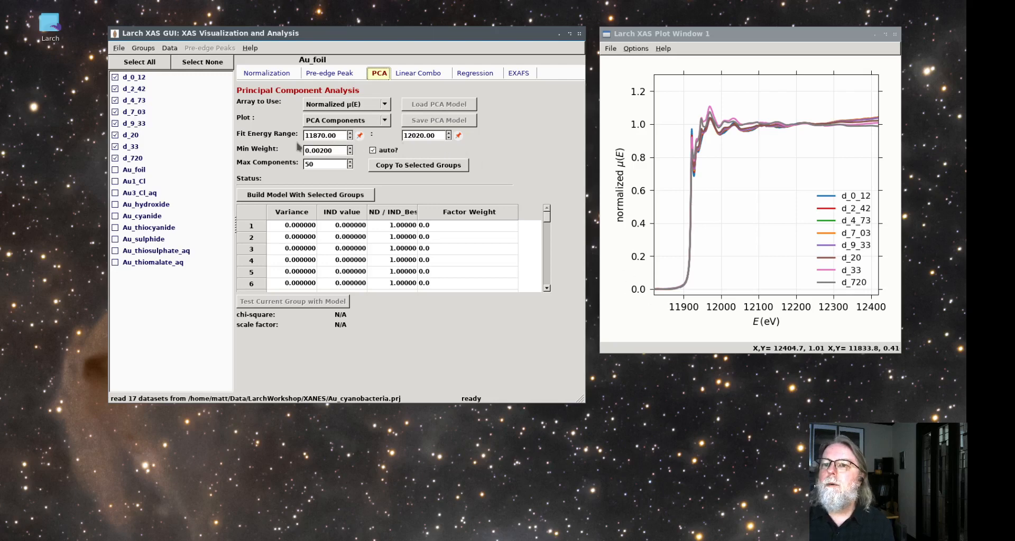
click(657, 288)
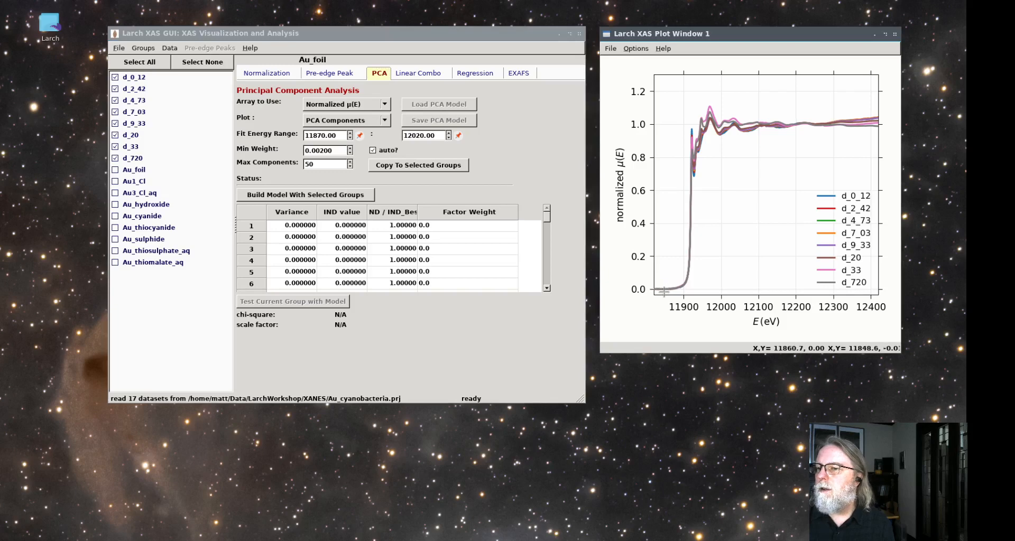
drag(663, 297, 744, 84)
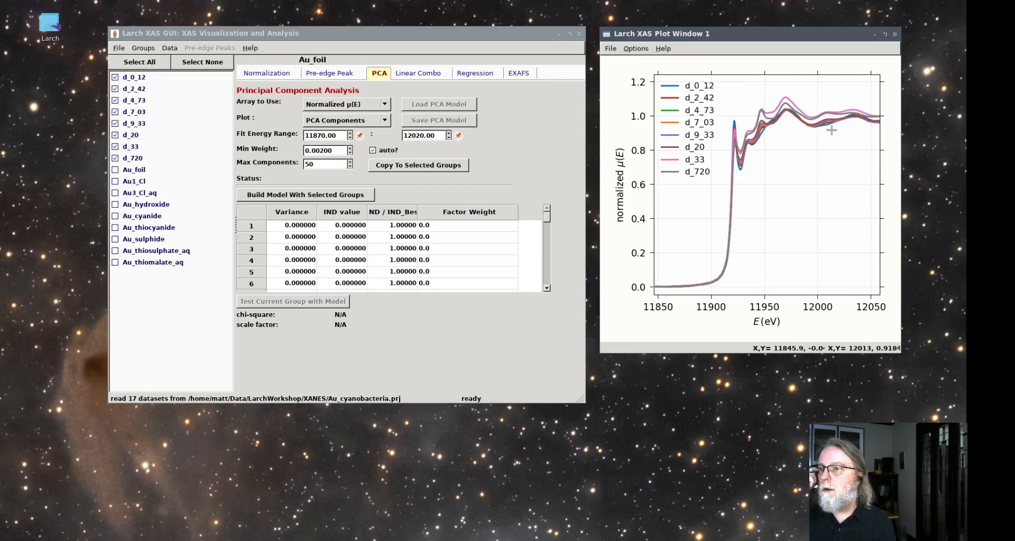
click(323, 135)
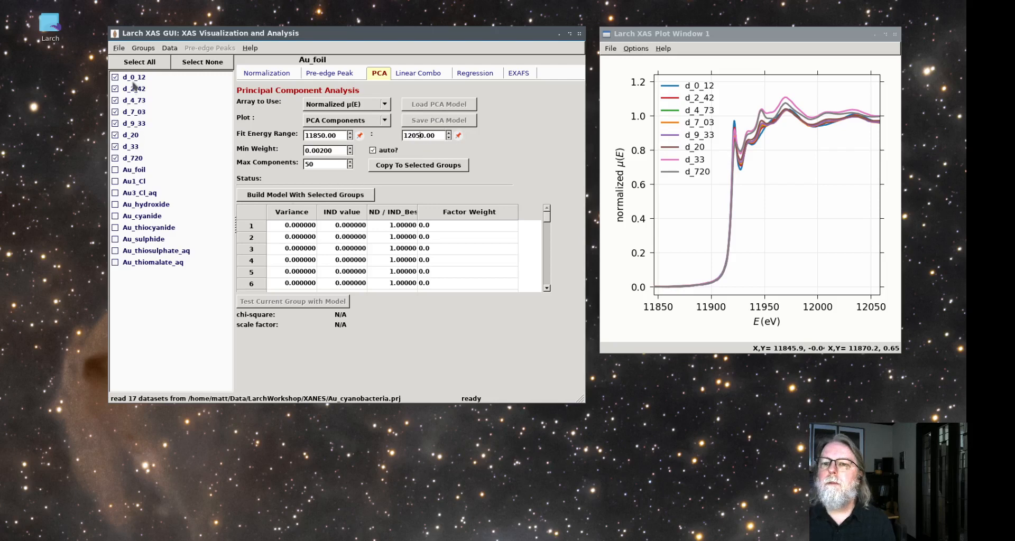
click(329, 198)
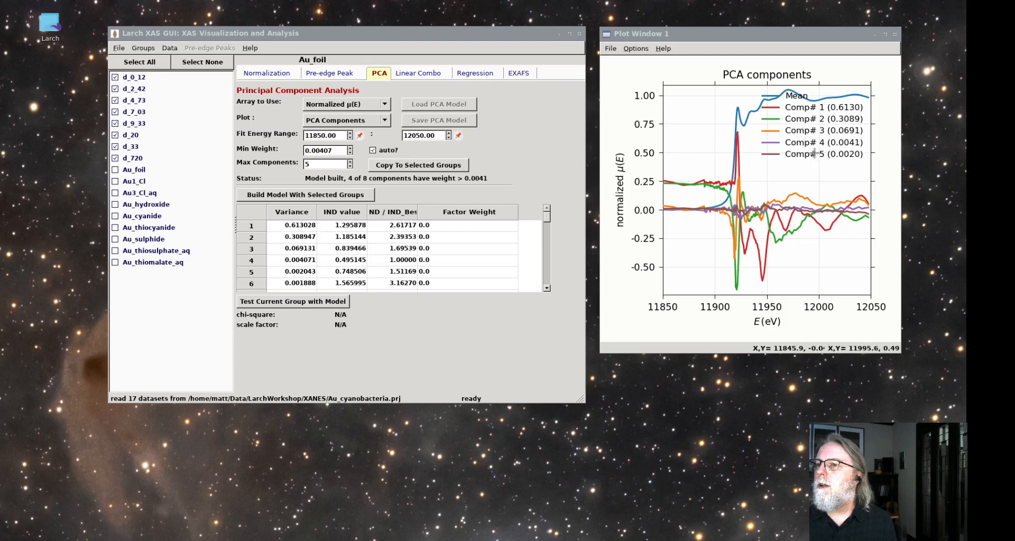
Hide all five components in the PCA components plot, leaving only the mean spectrum
click(815, 153)
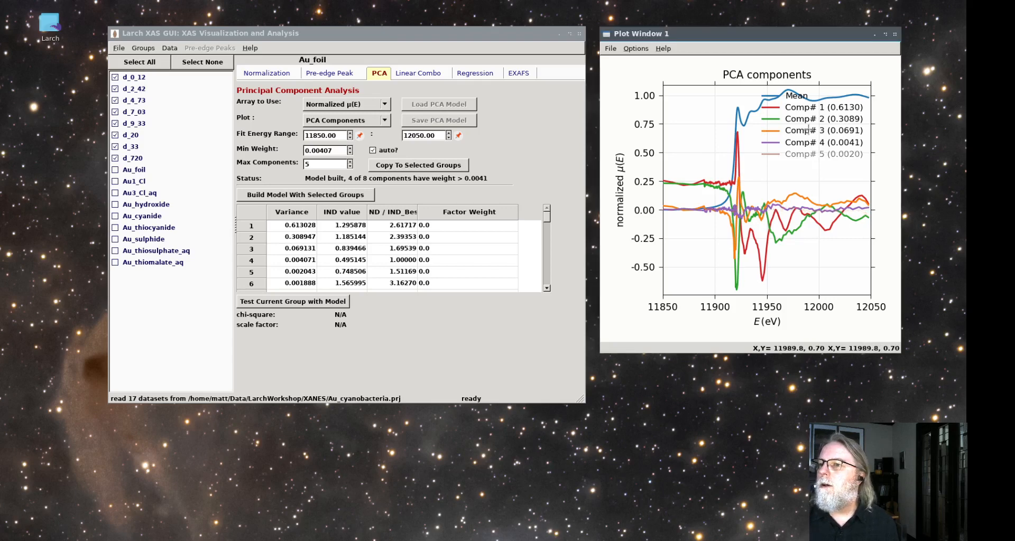
click(805, 131)
click(805, 143)
click(803, 119)
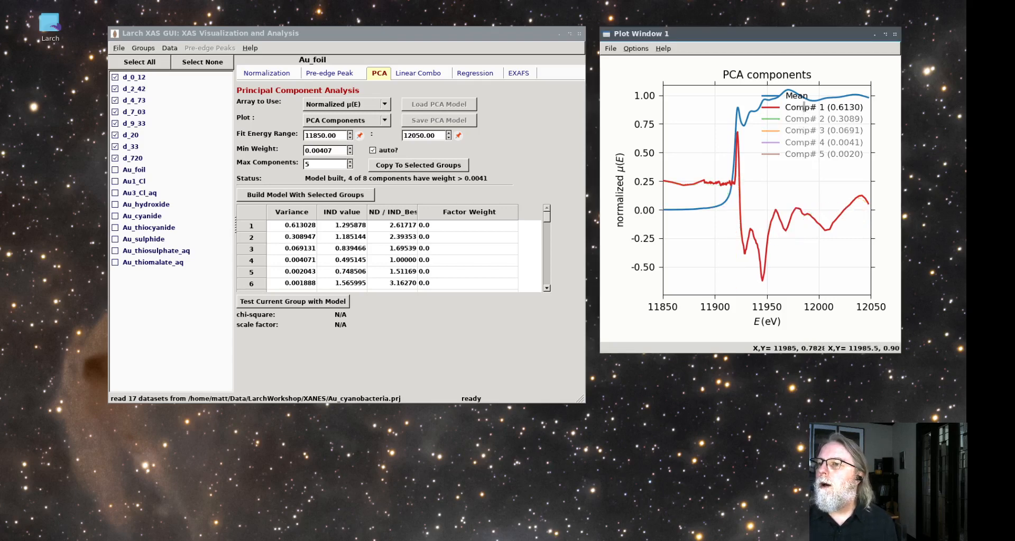
click(803, 107)
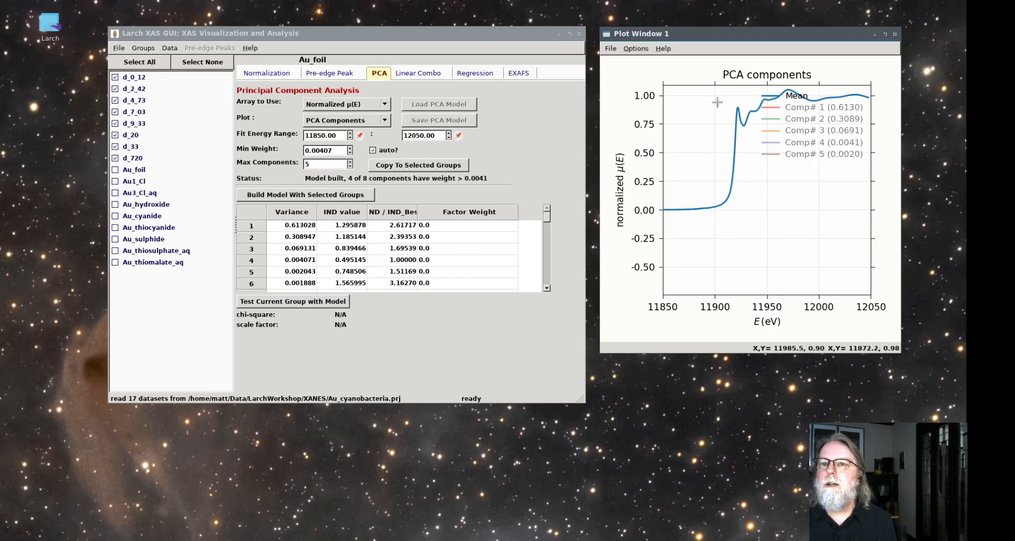
Toggle component 1 against the mean and add components 2, 3 and 4 back to the PCA plot
click(805, 107)
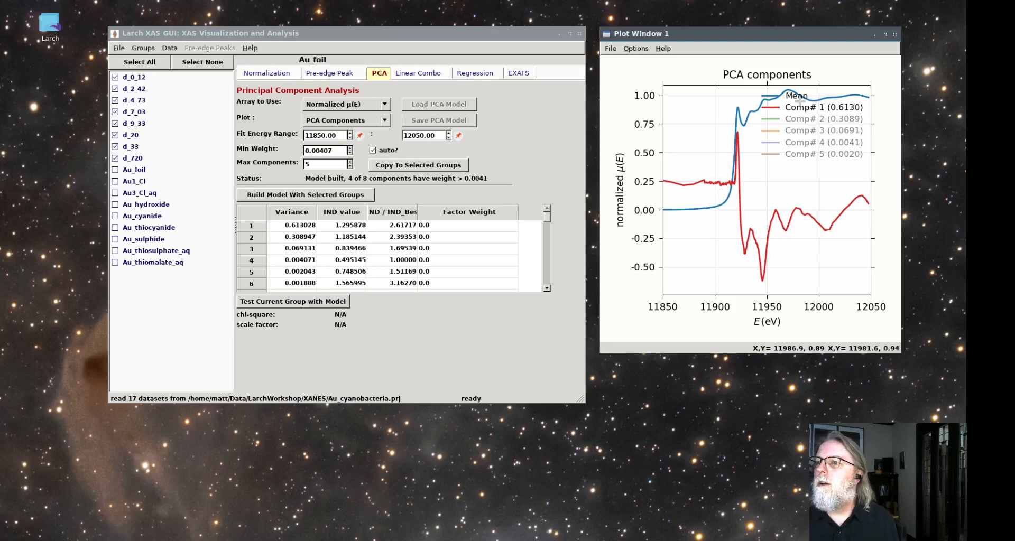
click(800, 107)
click(799, 106)
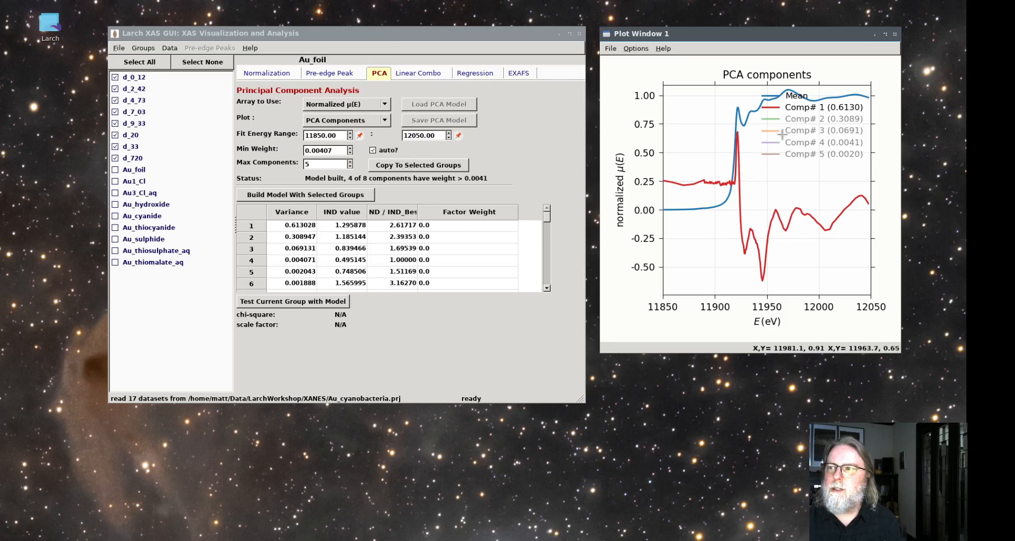
click(802, 119)
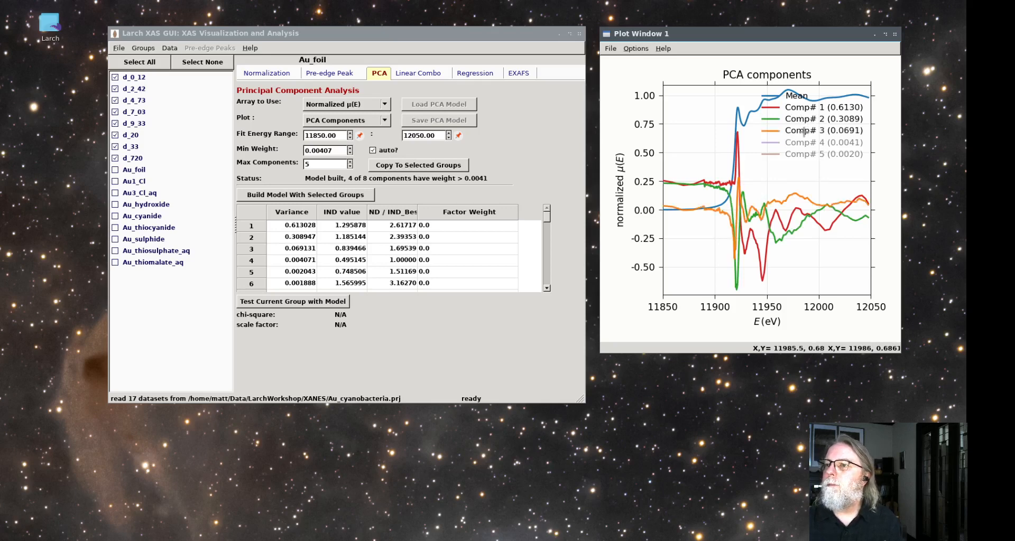
click(803, 143)
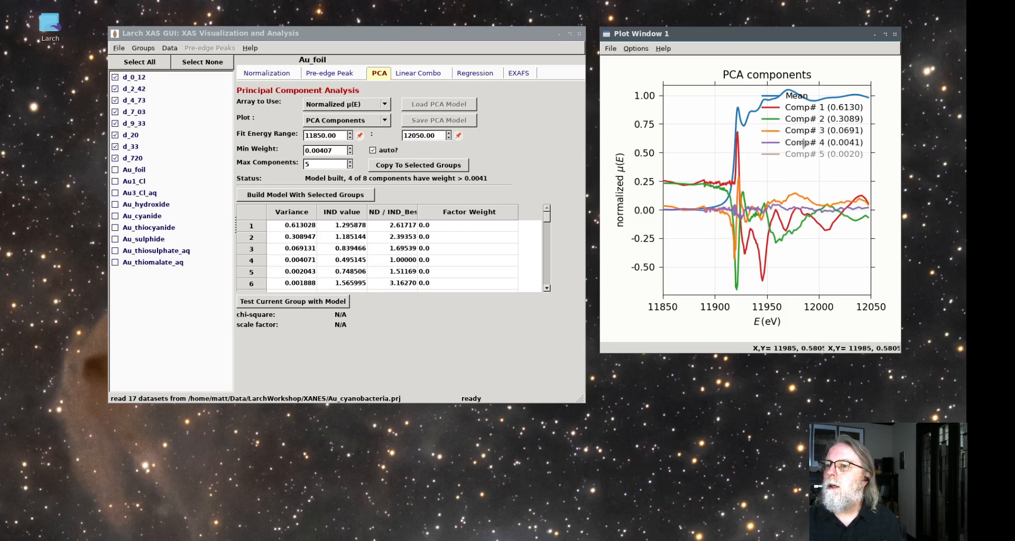
Hide components 1 to 3 and switch components 4 and 5 on and off to compare them, leaving only component 4 with the mean
click(804, 131)
click(804, 119)
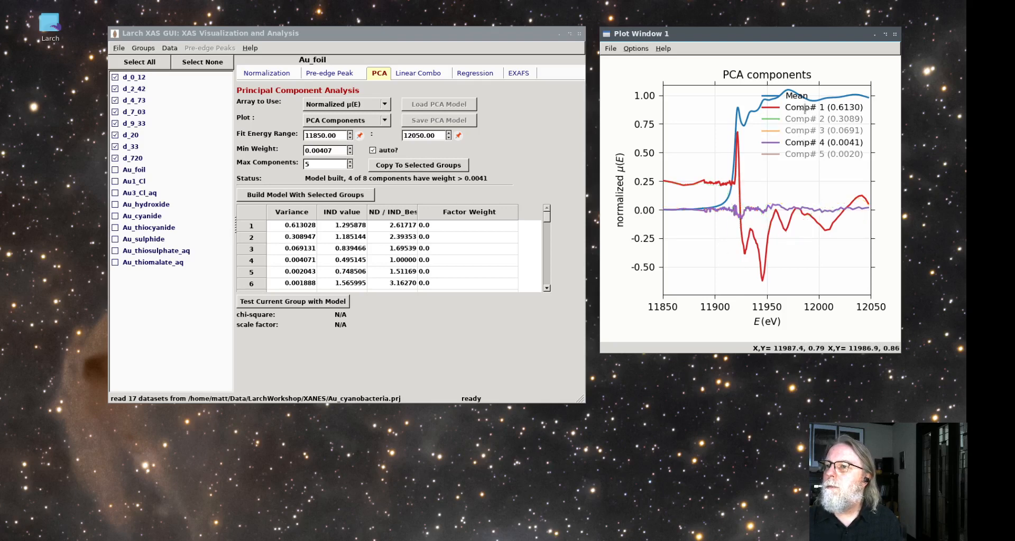
click(804, 107)
click(801, 153)
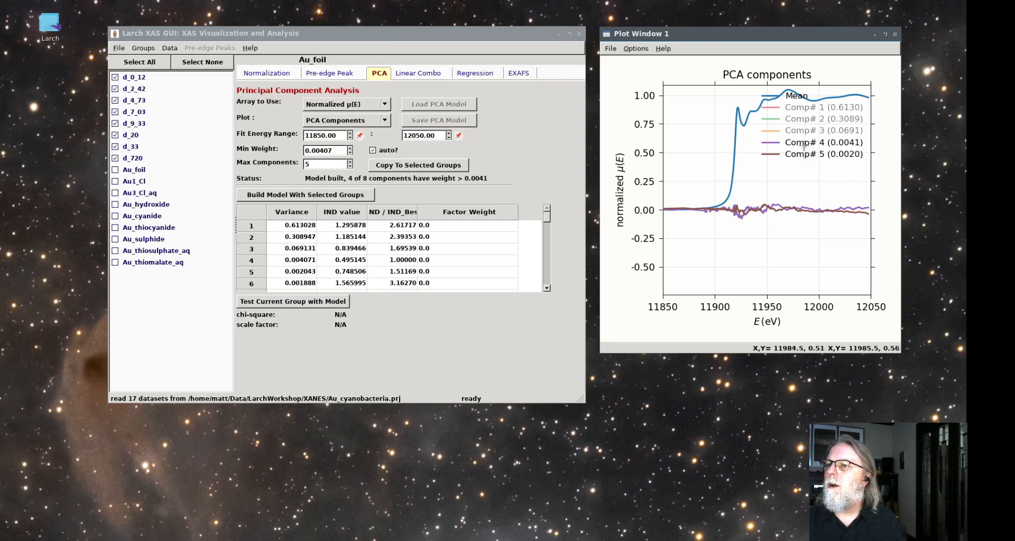
click(805, 142)
click(799, 153)
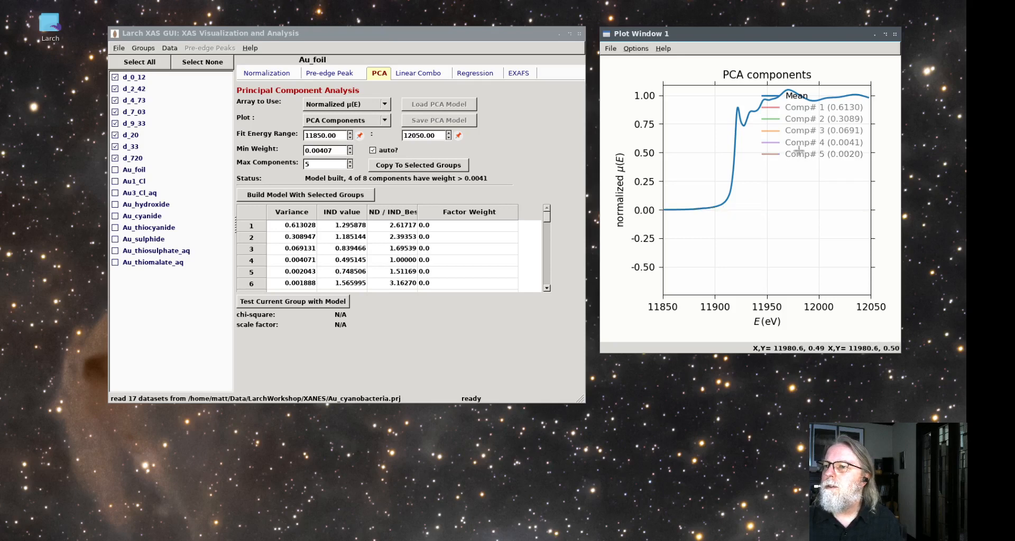
click(800, 143)
click(800, 153)
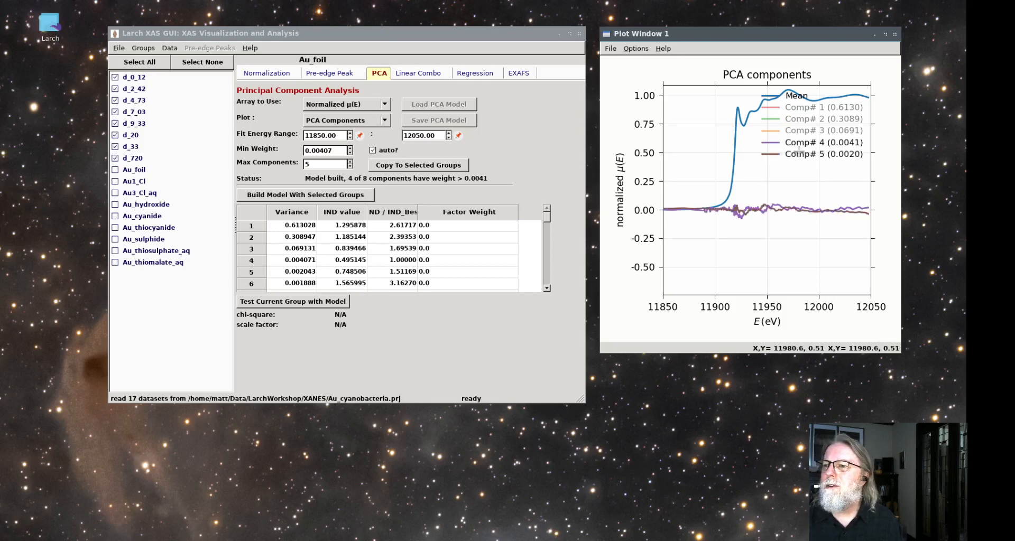
click(800, 142)
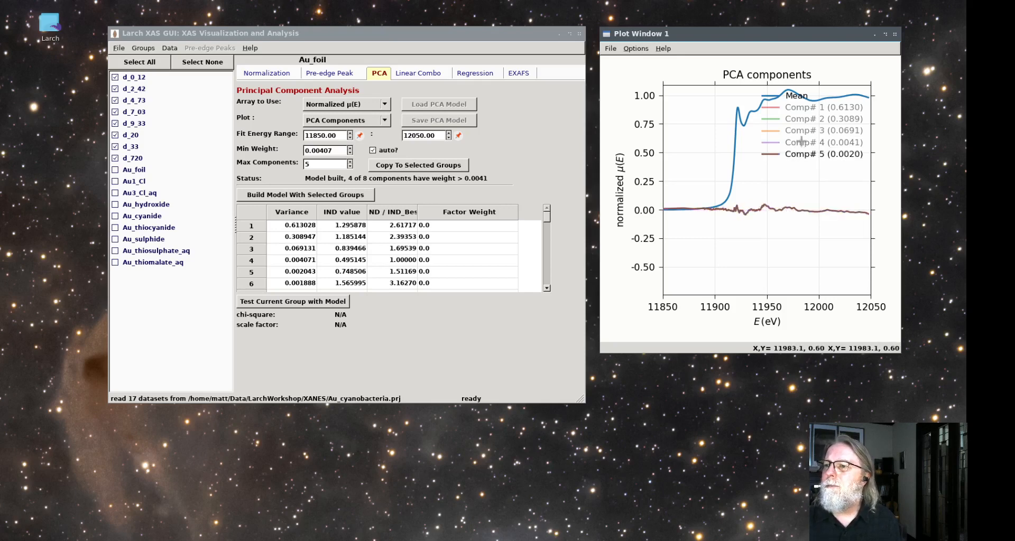
click(800, 144)
click(798, 156)
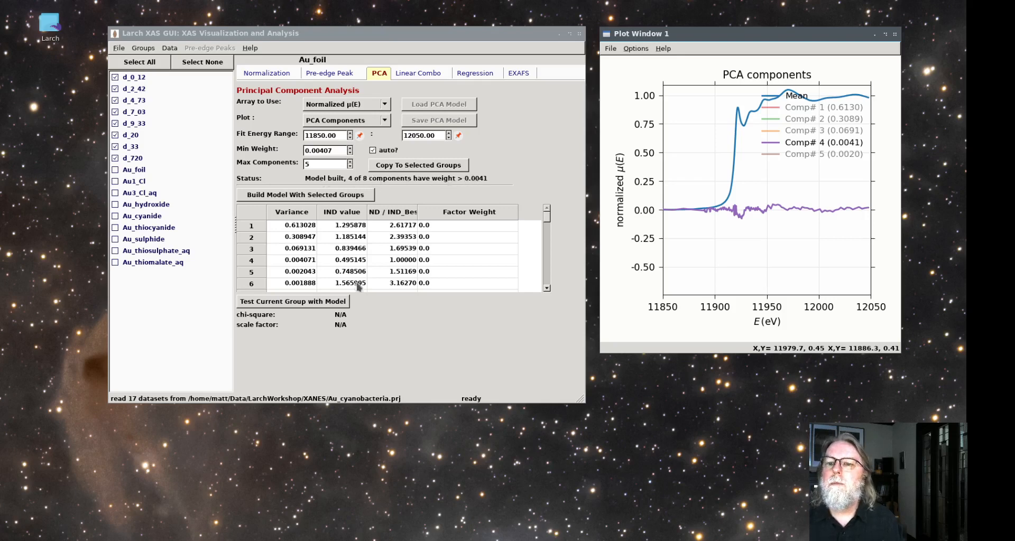
Show components 1, 2 and 3 again alongside the mean and component 4
click(809, 130)
click(810, 119)
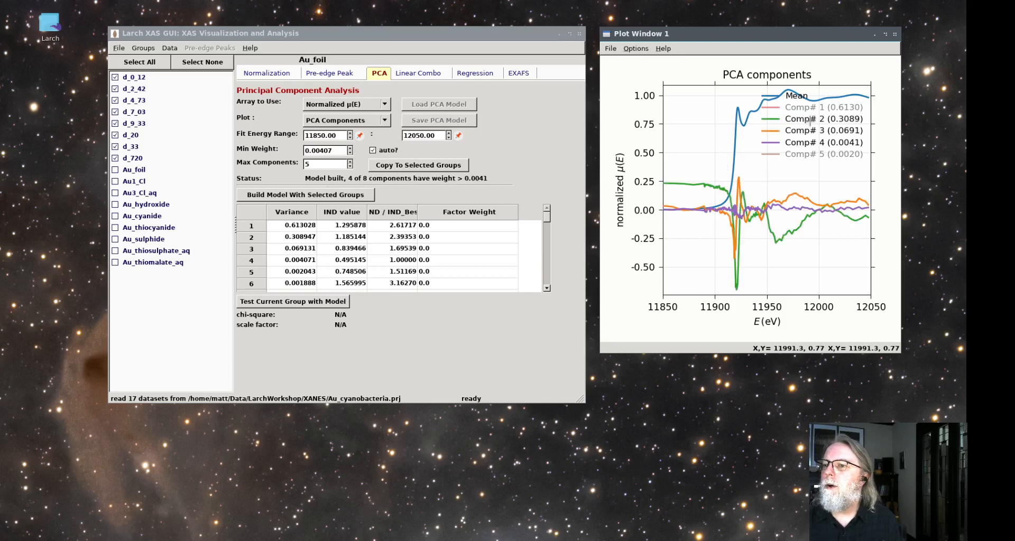
click(810, 107)
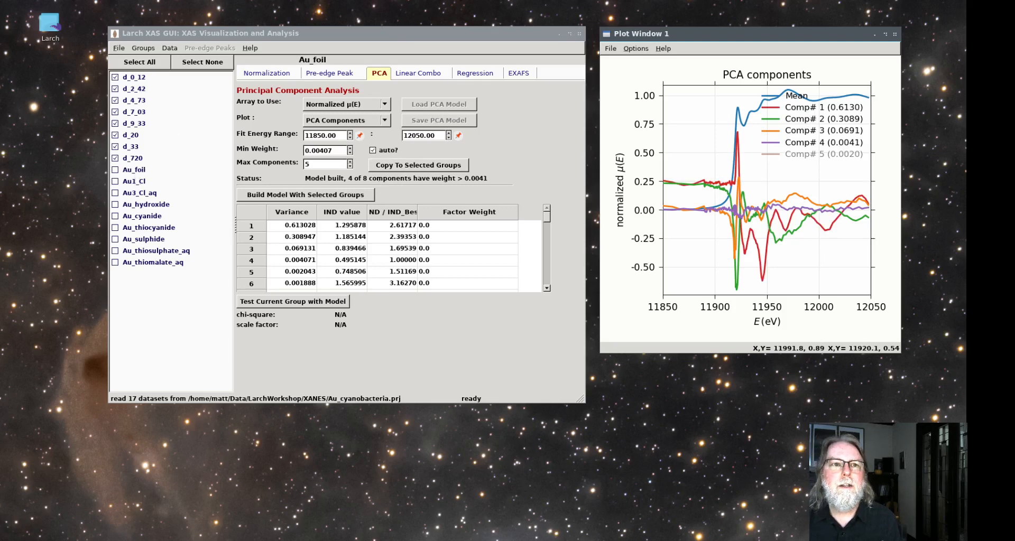
Bring the PCA variances (SCREE) and indicator values plot into view below the components plot and enlarge its window
drag(516, 217, 840, 260)
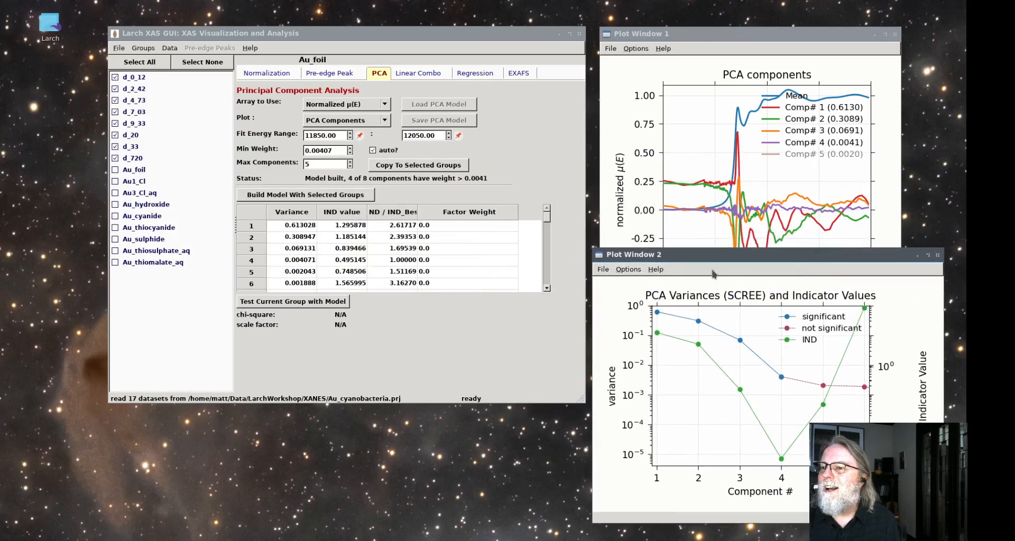
drag(594, 249, 594, 180)
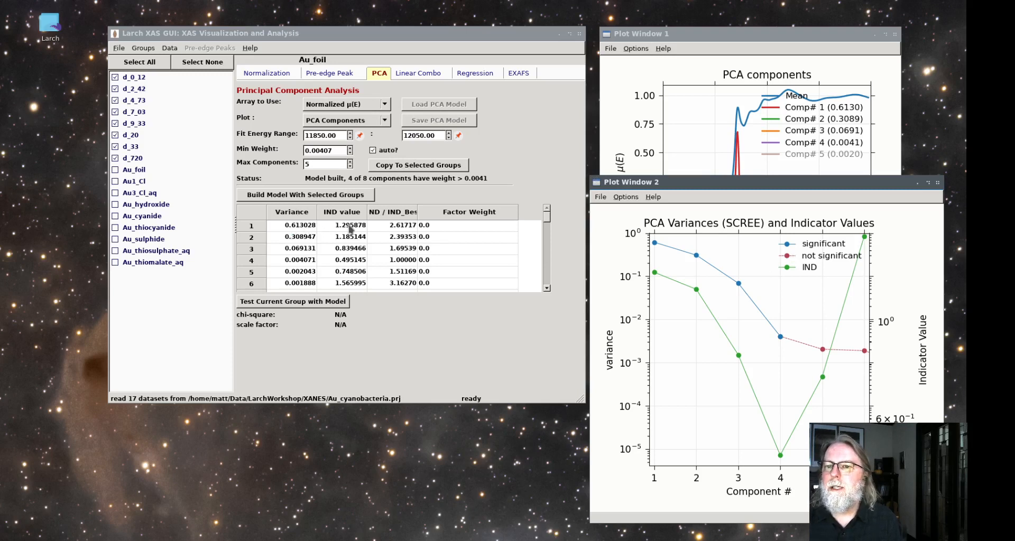
Return to the PCA components plot and hide components 2, 3 and 4, keeping component 1 with the mean
click(718, 38)
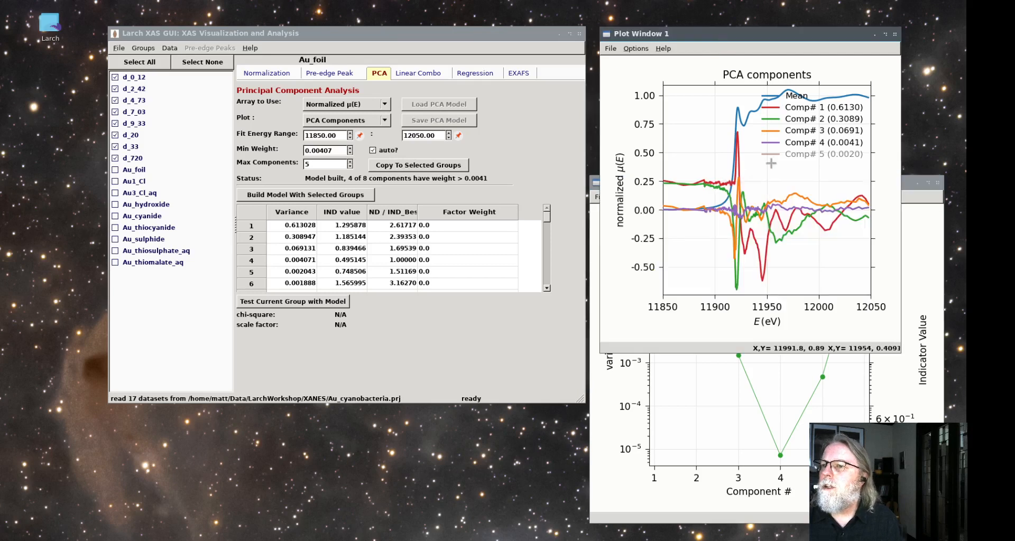
click(806, 143)
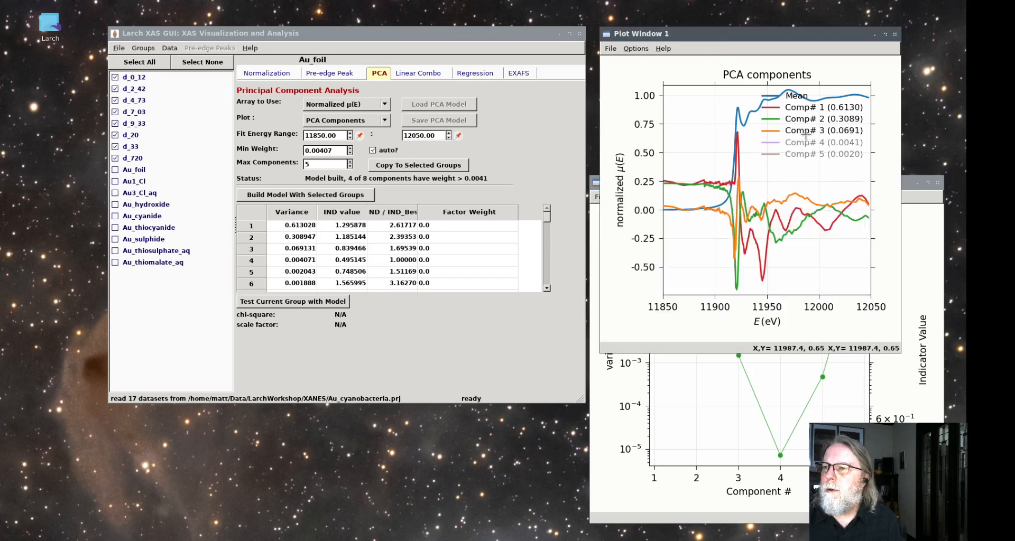
click(805, 131)
click(805, 120)
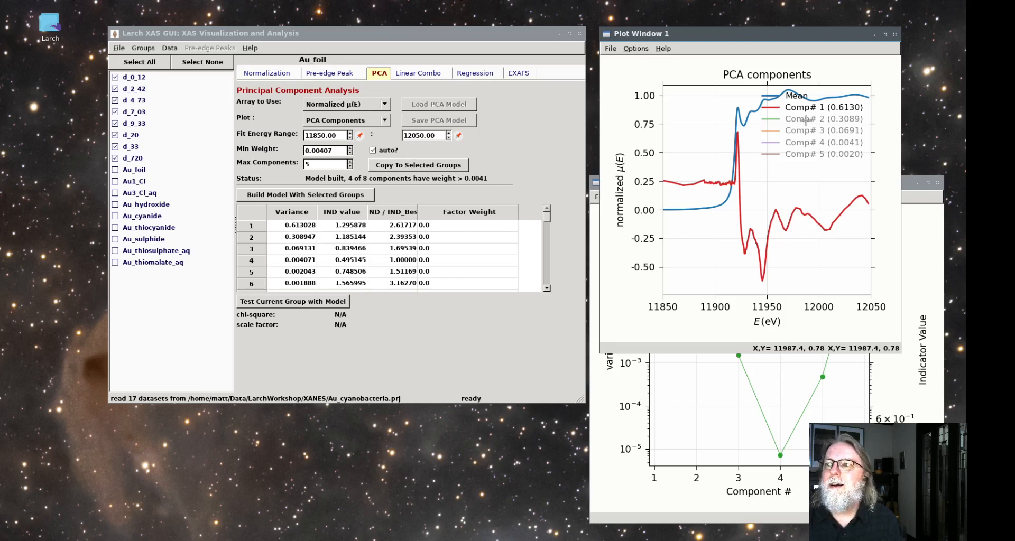
Toggle components 1 and 2 to compare their shapes with the mean, leaving both shown
click(805, 120)
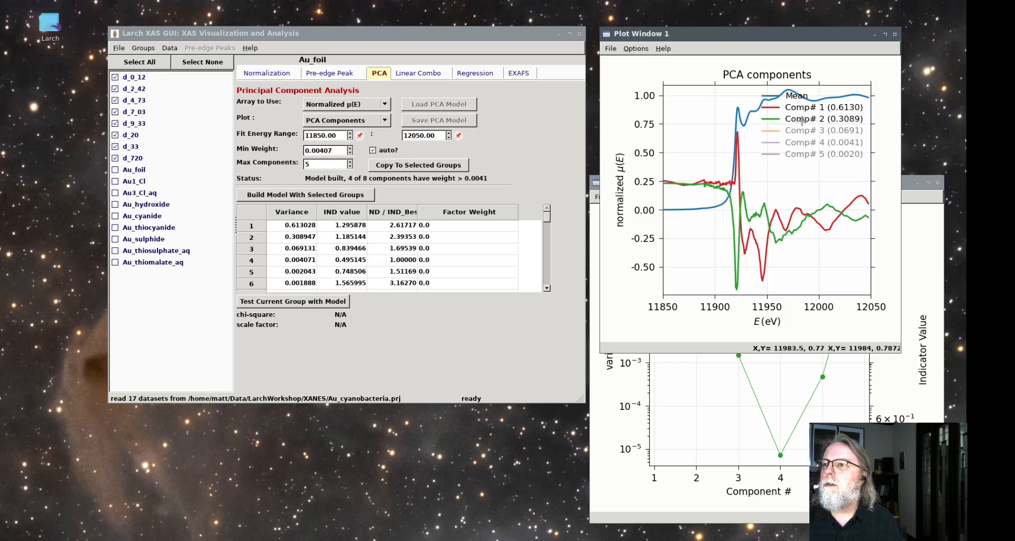
click(803, 121)
click(802, 108)
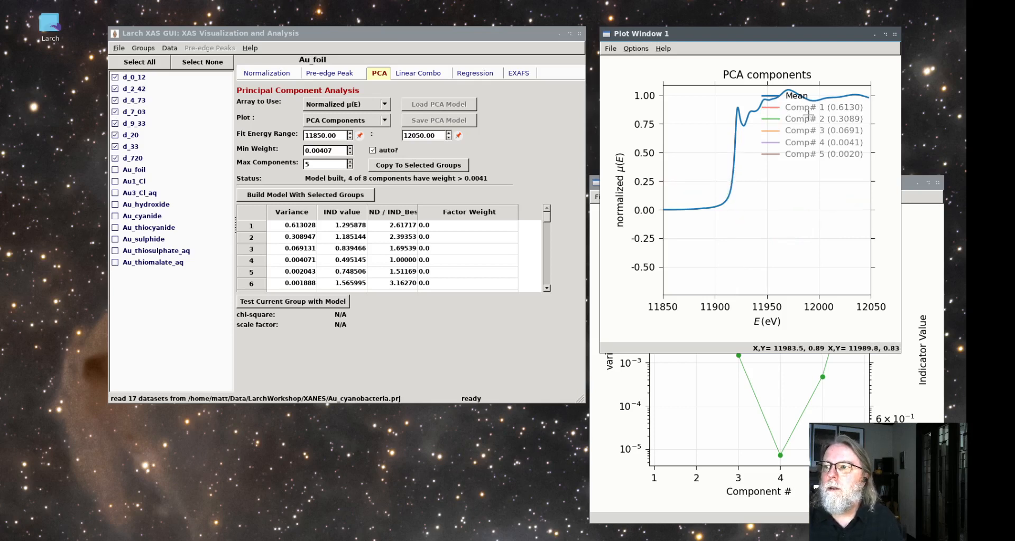
click(803, 109)
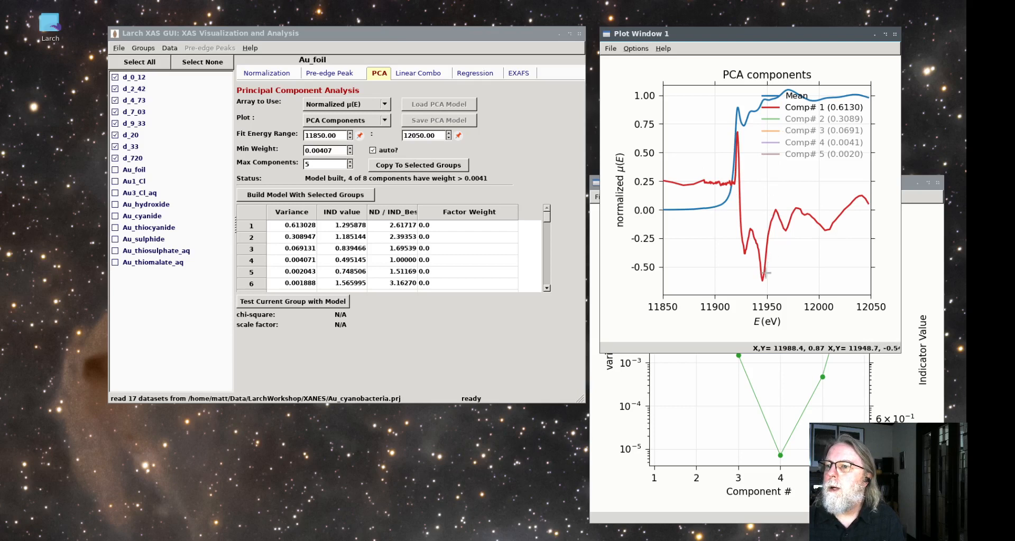
click(801, 122)
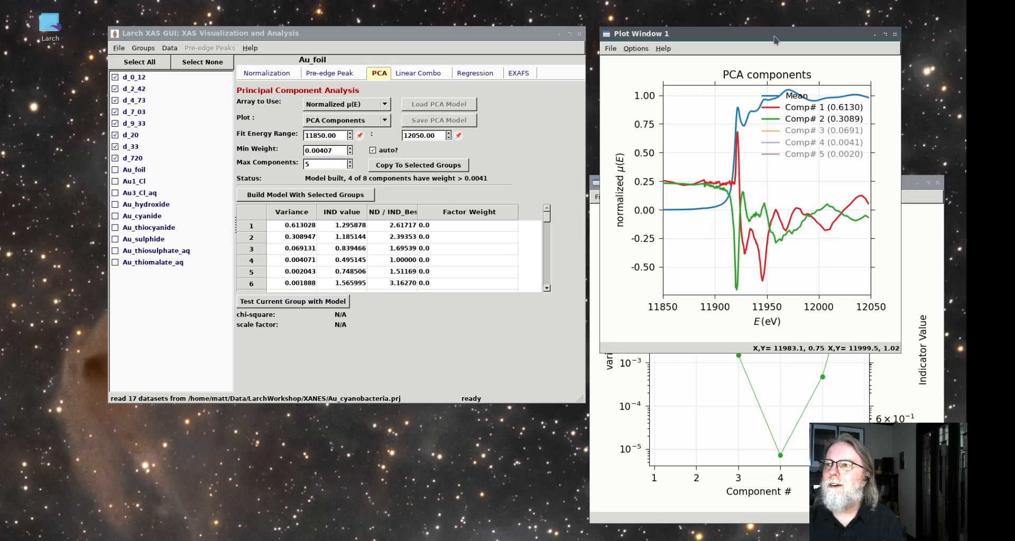
Move the components plot up slightly and change the SCREE and indicator values plot to linear scaling on both axes
drag(774, 40, 775, 31)
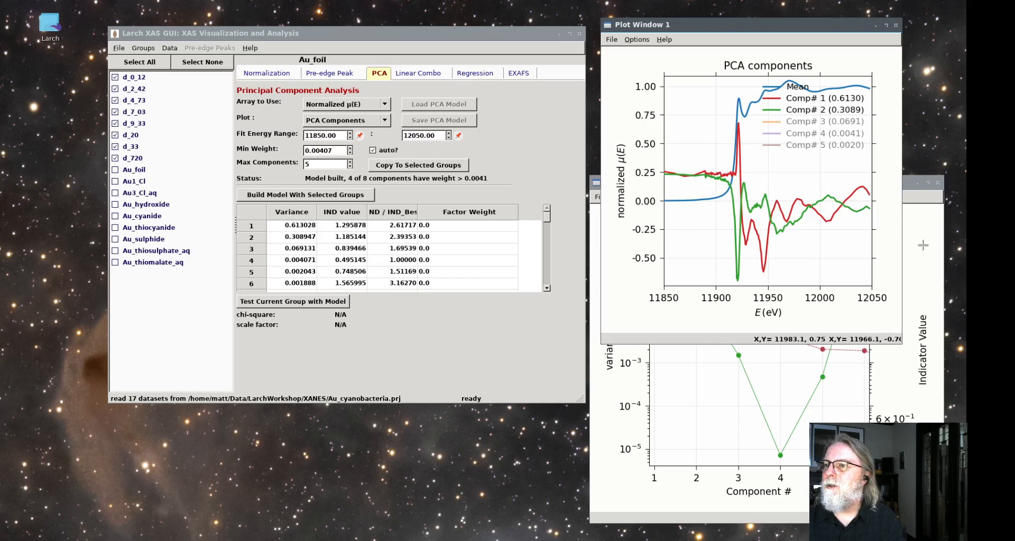
click(923, 215)
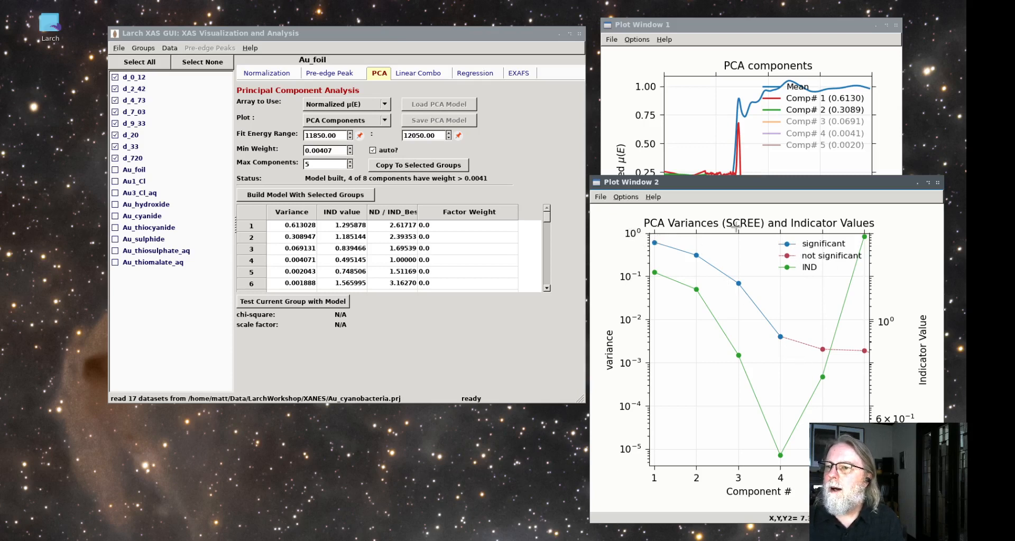
click(625, 197)
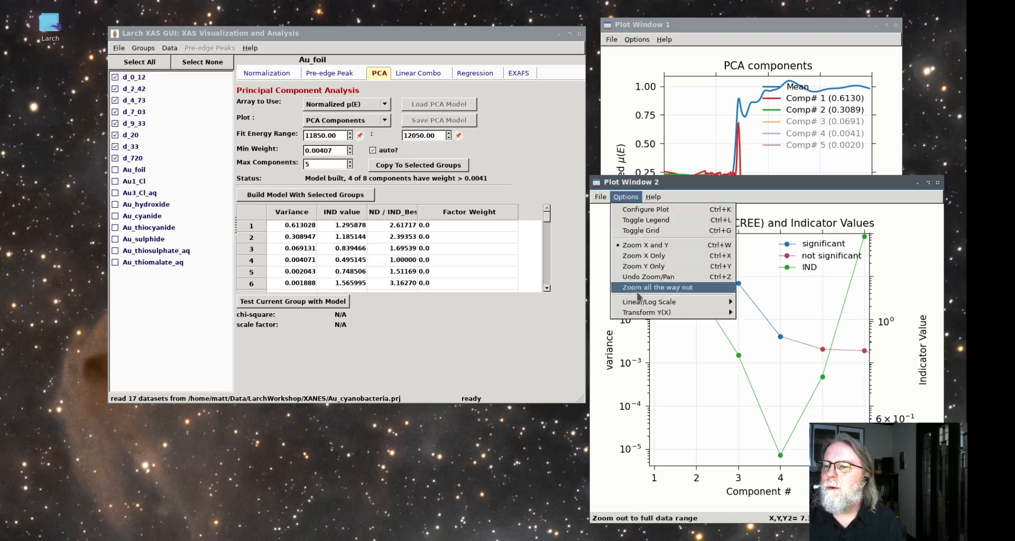
mouse_move(641, 305)
click(769, 302)
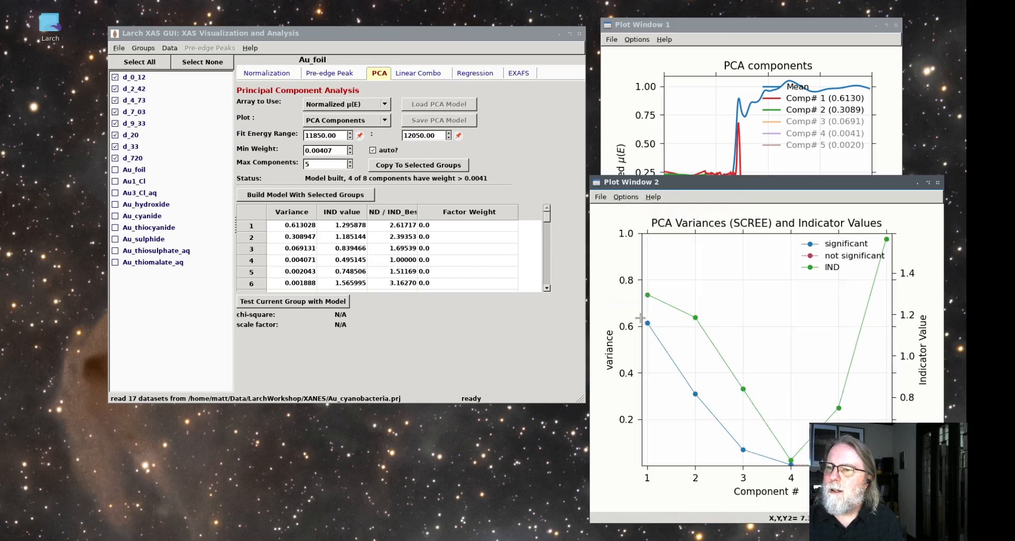
Examine the variance values of the first three components in the PCA results table
click(288, 227)
click(300, 240)
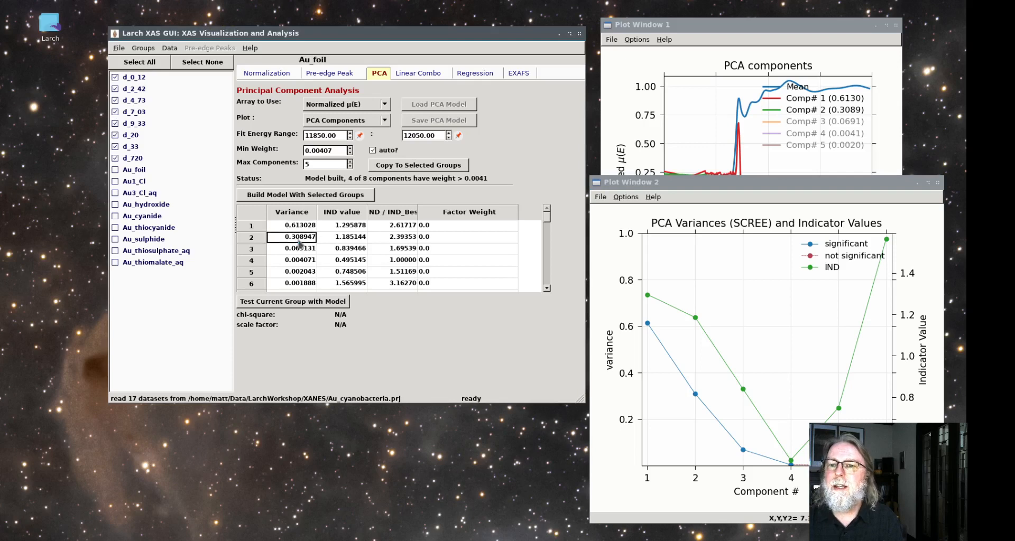
click(305, 249)
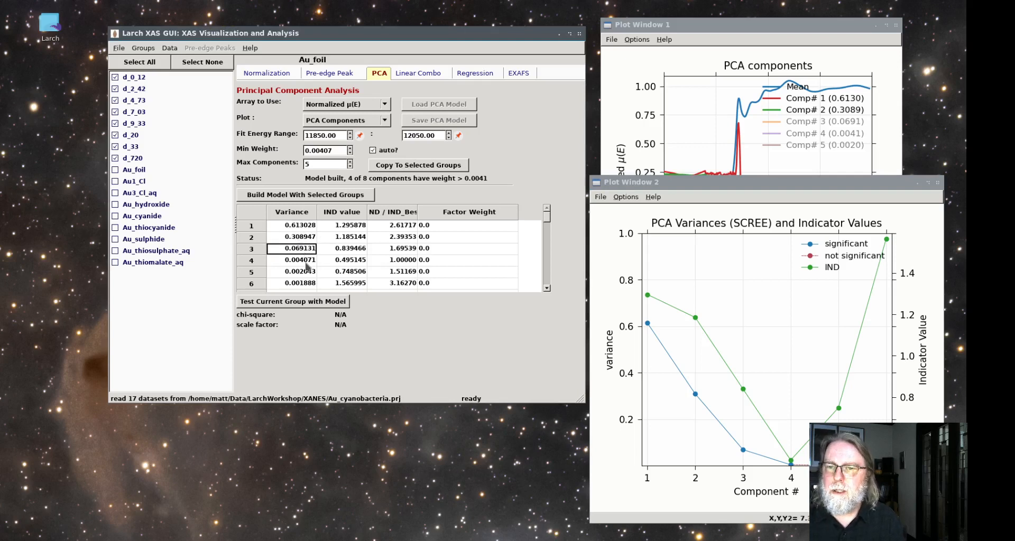
Check the fourth component's variance and IND value, and return the SCREE and indicator values plot to a logarithmic vertical scale
click(305, 262)
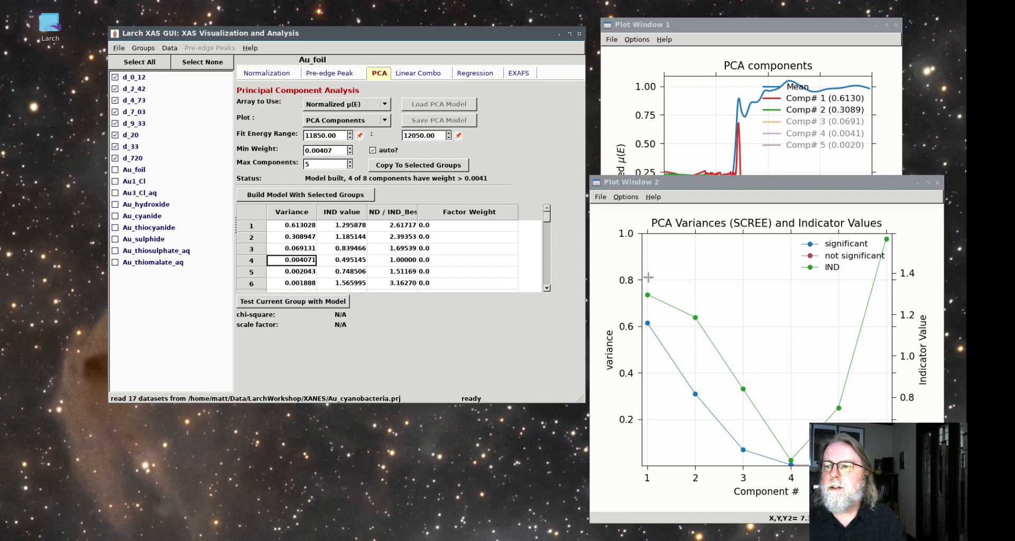
click(343, 262)
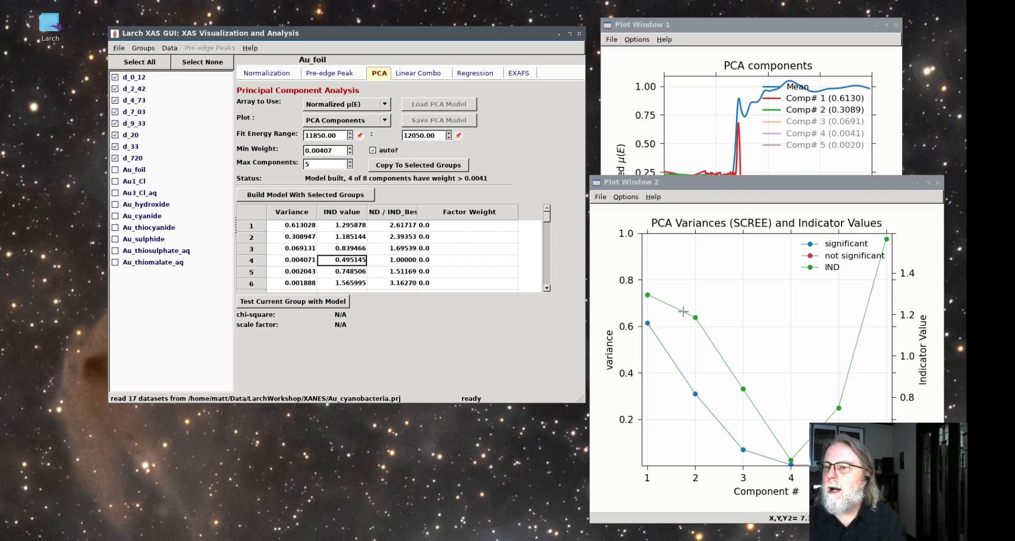
click(626, 197)
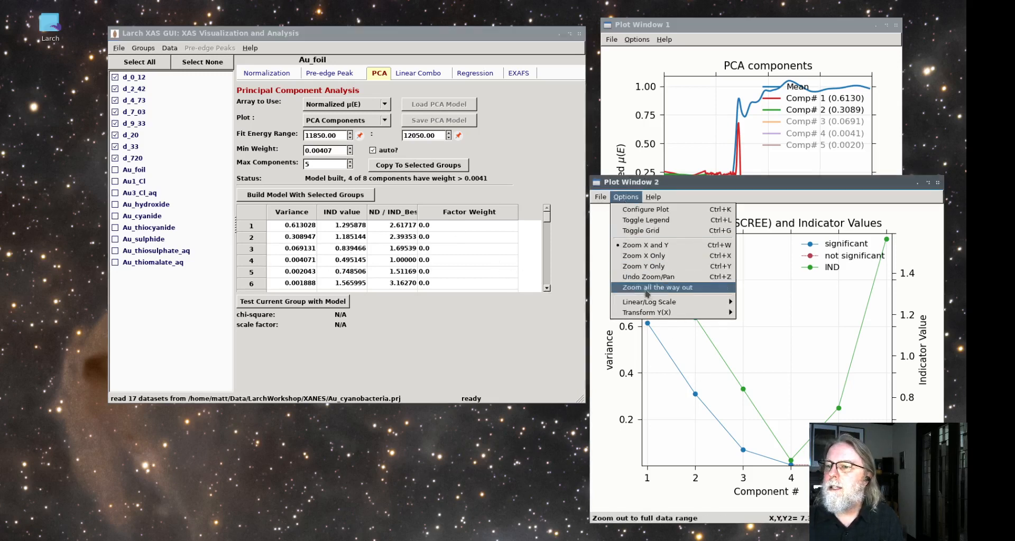
mouse_move(666, 302)
click(753, 312)
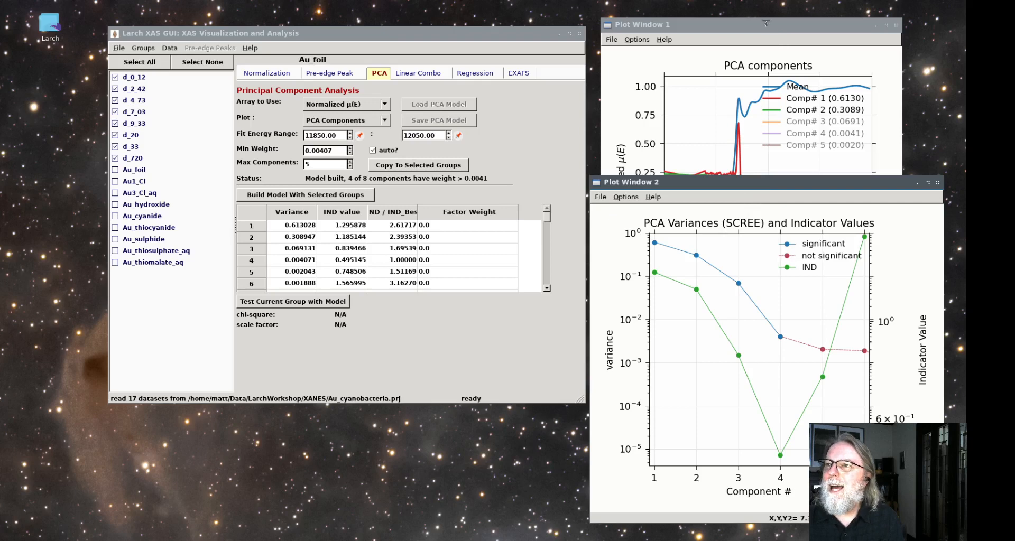
Plot the normalized spectra of the selected time-series groups and zoom in from about 11860 to 12170 eV
drag(767, 23, 758, 20)
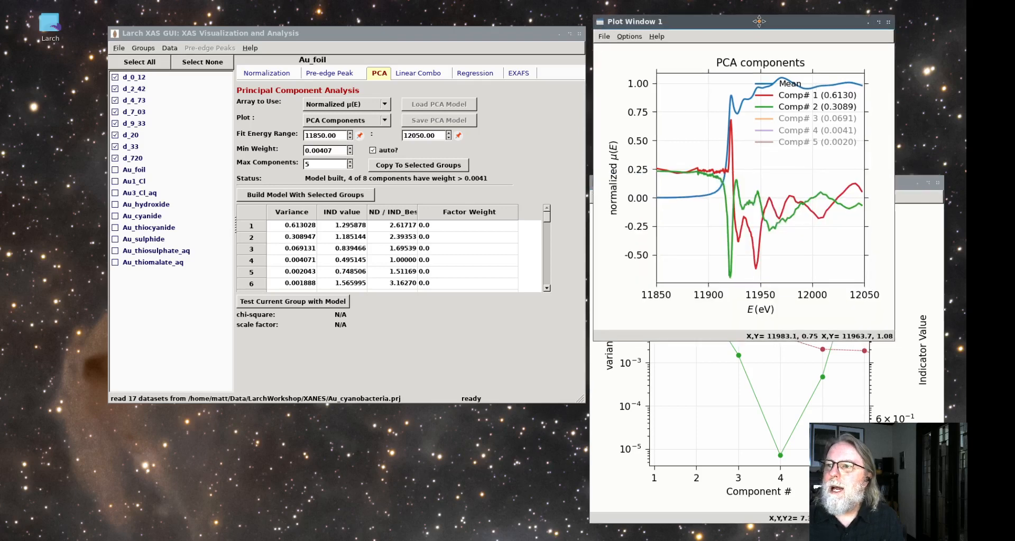
click(263, 74)
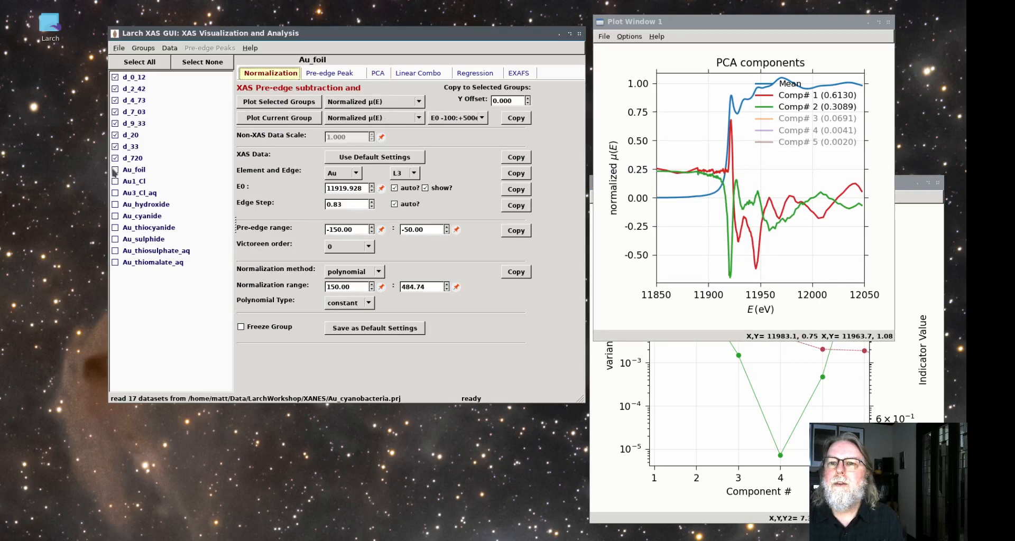
click(279, 101)
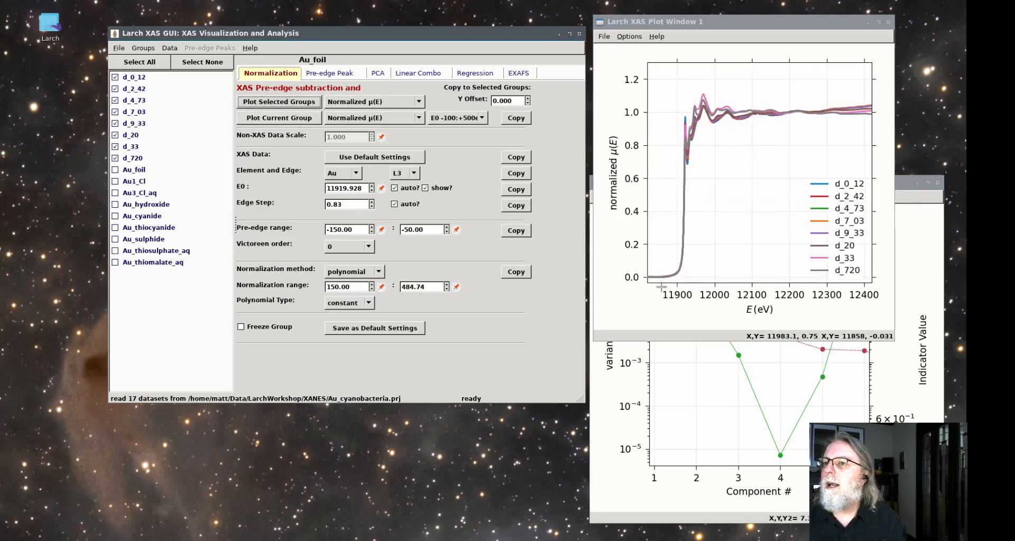
drag(661, 286, 780, 82)
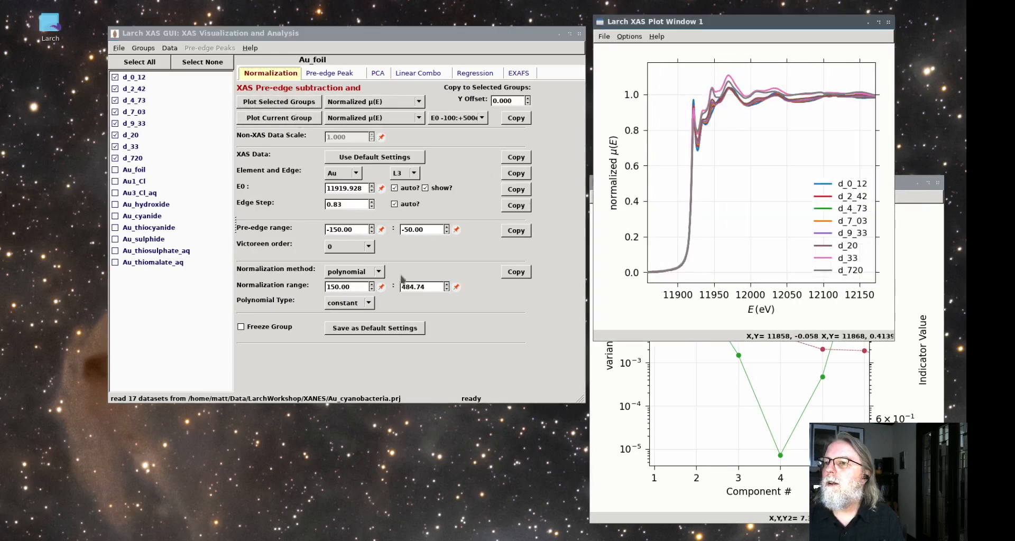
Add Au_foil to the normalized spectra plot over E0 -20:+80eV and toggle its curve to compare it with the time series
click(143, 170)
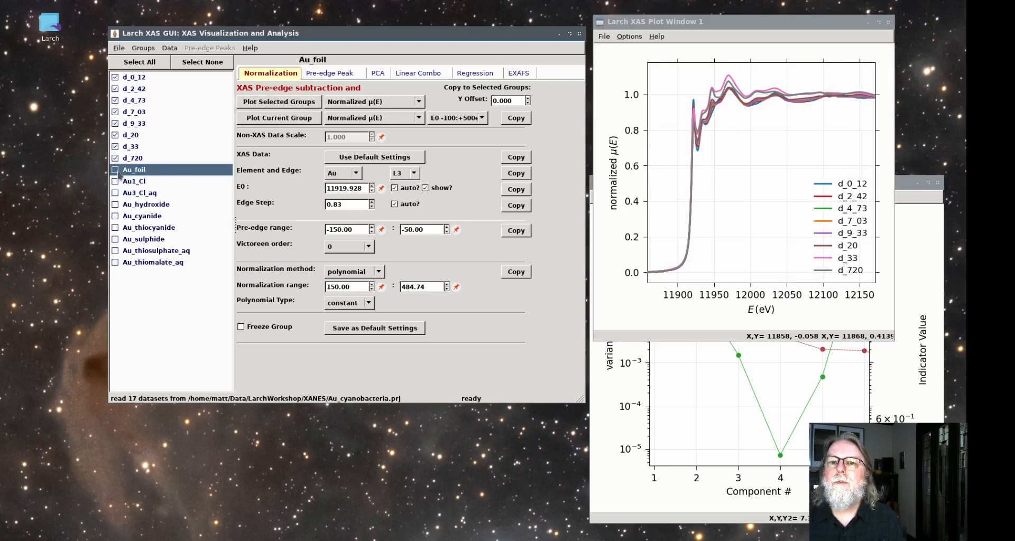
click(279, 101)
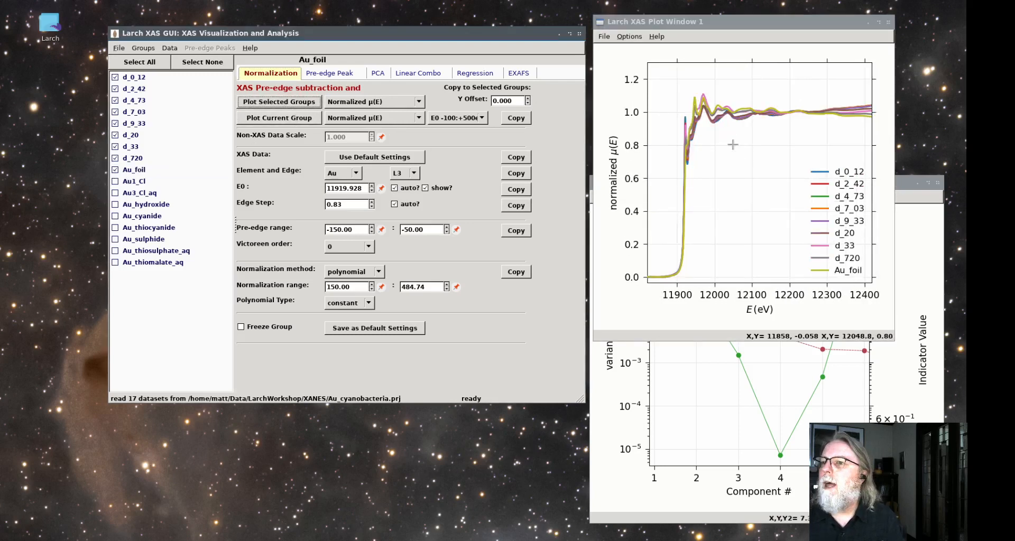
click(472, 118)
click(455, 80)
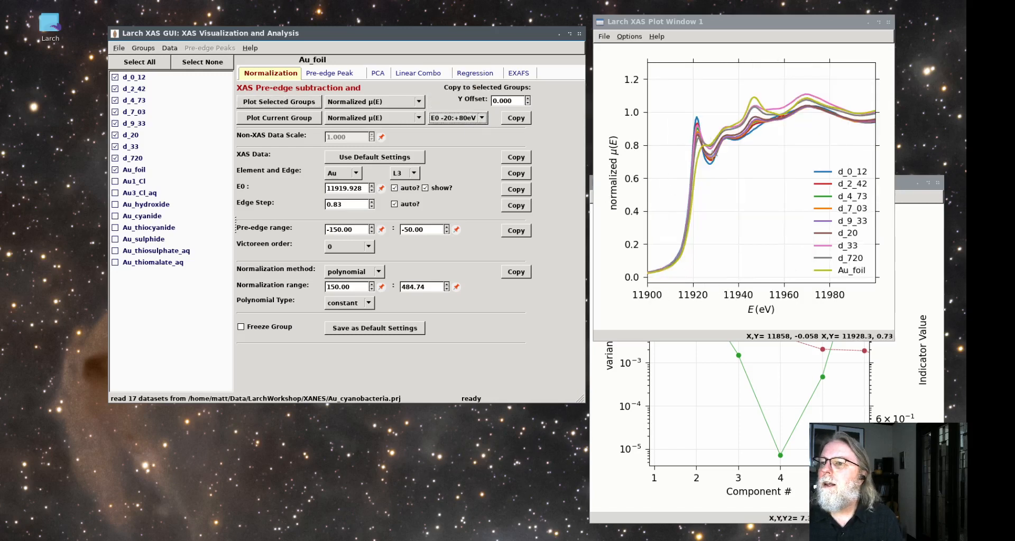
click(848, 268)
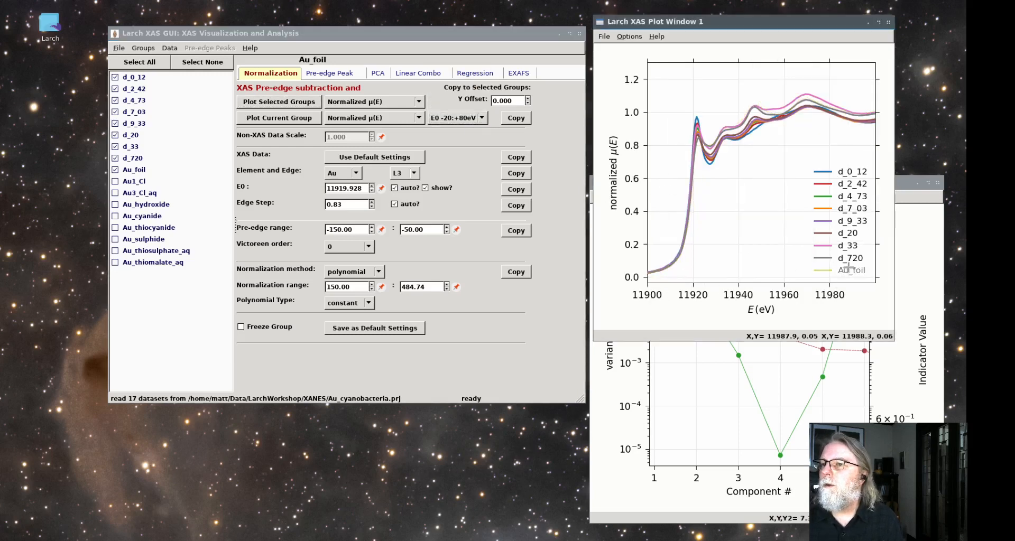
click(848, 268)
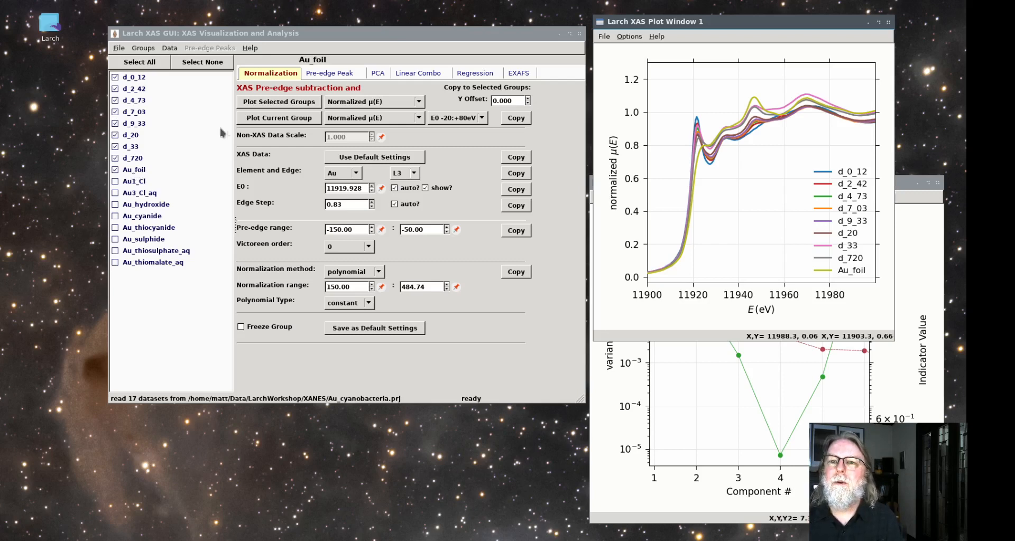
Return to the PCA analysis and test Au_foil against the built model
click(380, 74)
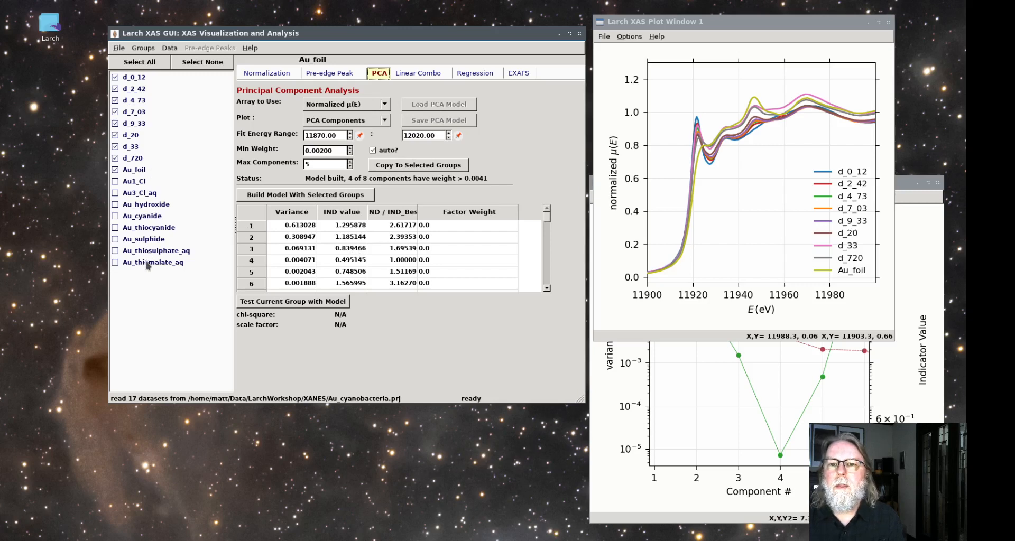
click(134, 172)
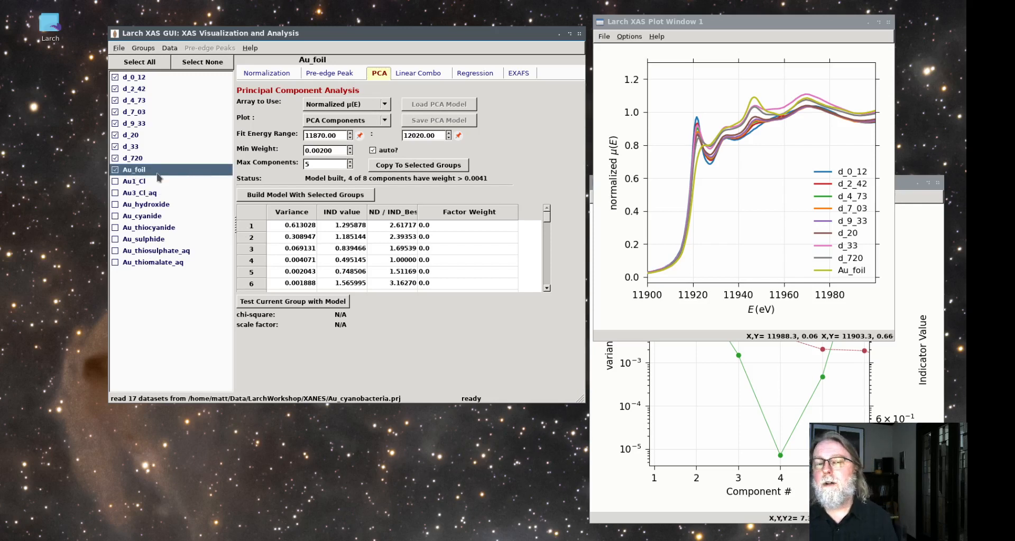
click(290, 306)
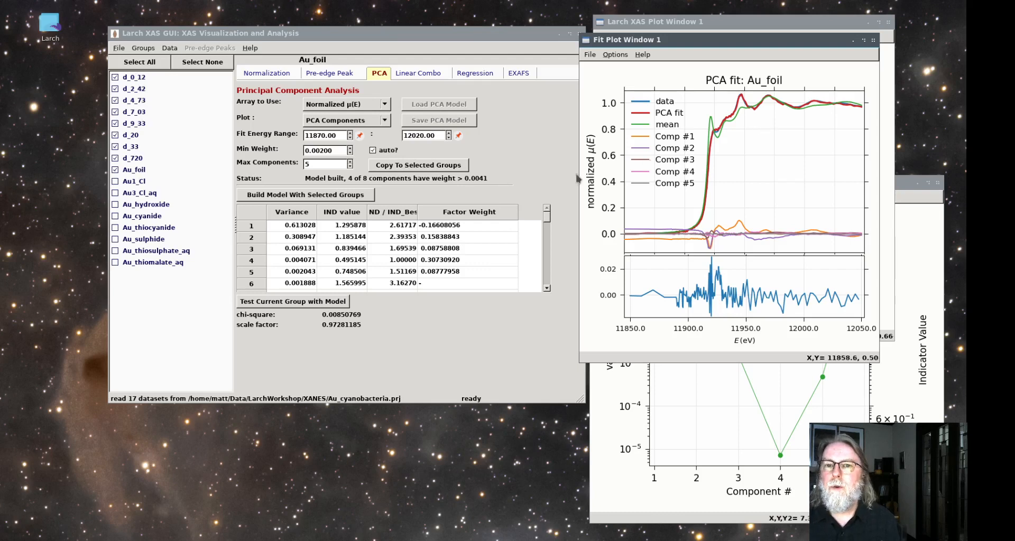
Uncheck Au_foil, check Au1_Cl and test it against the PCA model, and retest Au_foil for comparison
click(116, 172)
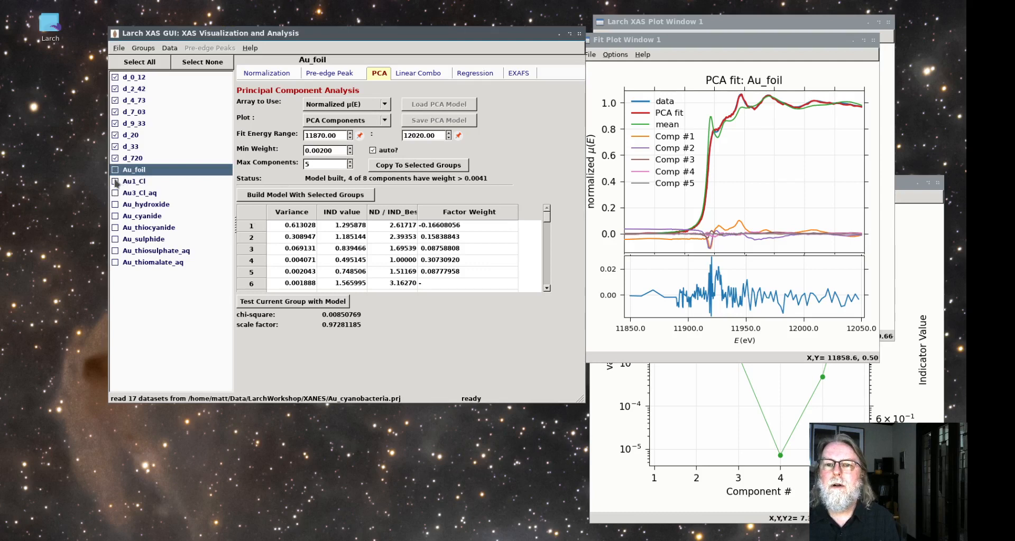
click(116, 182)
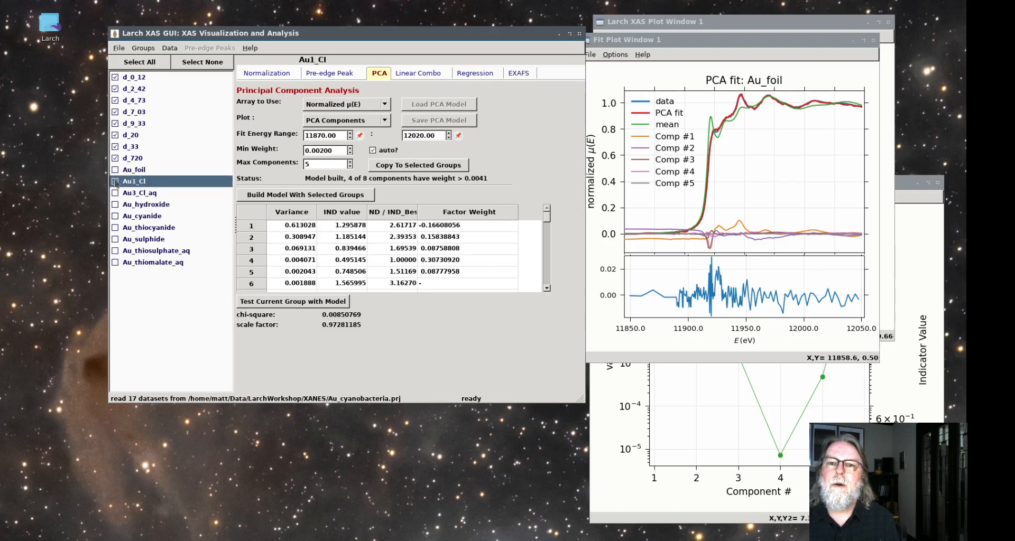
click(327, 306)
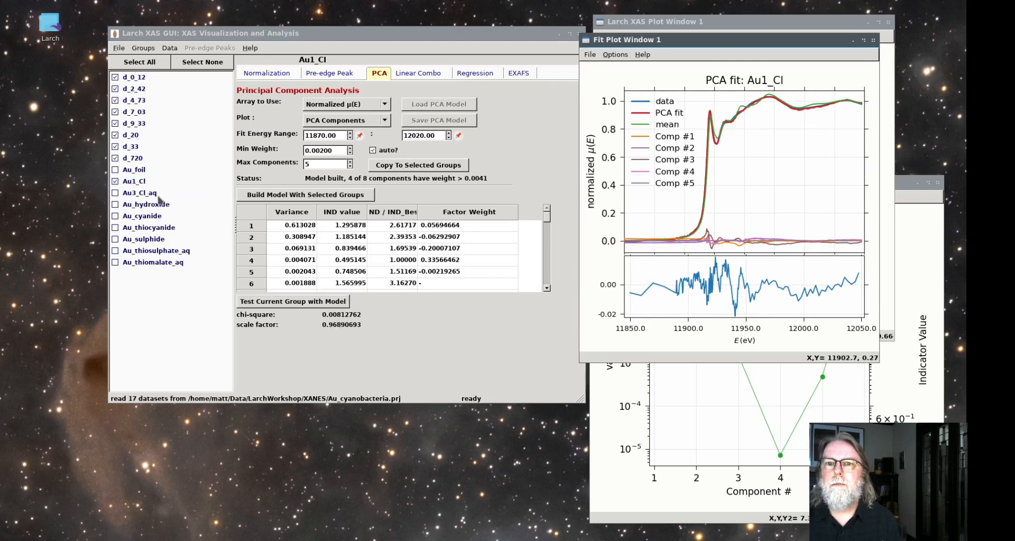
click(136, 170)
click(282, 304)
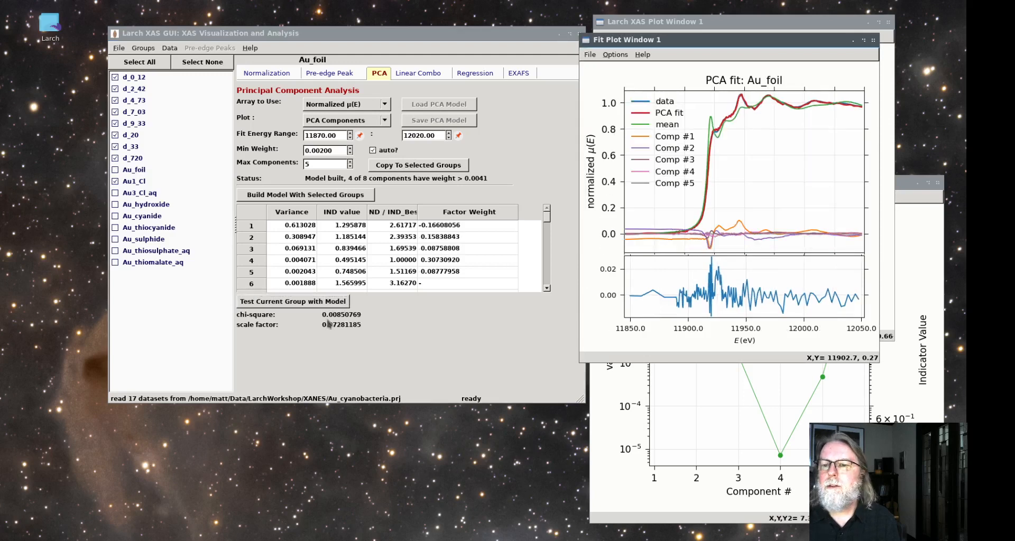
Uncheck Au1_Cl and test Au3_Cl_aq against the PCA model
click(141, 193)
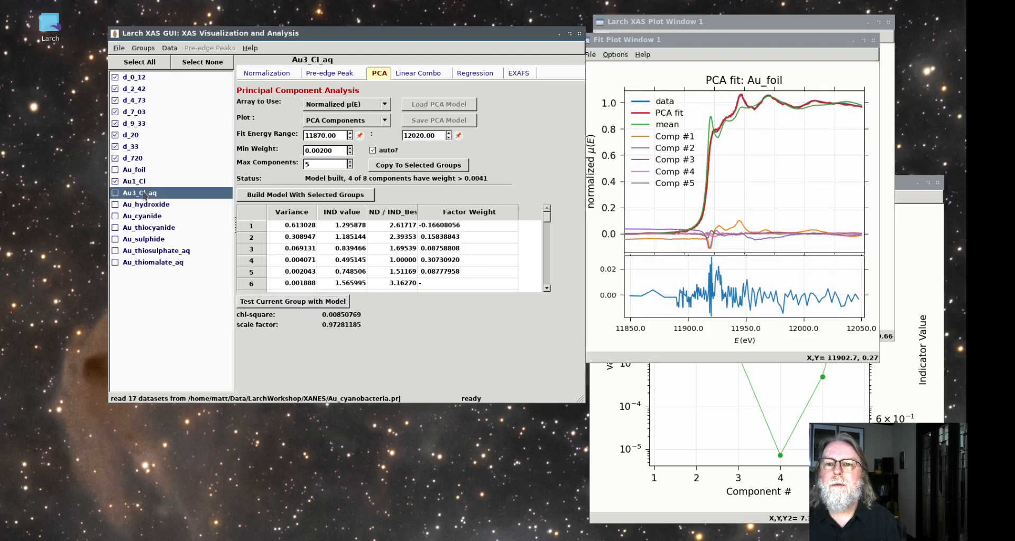
click(115, 183)
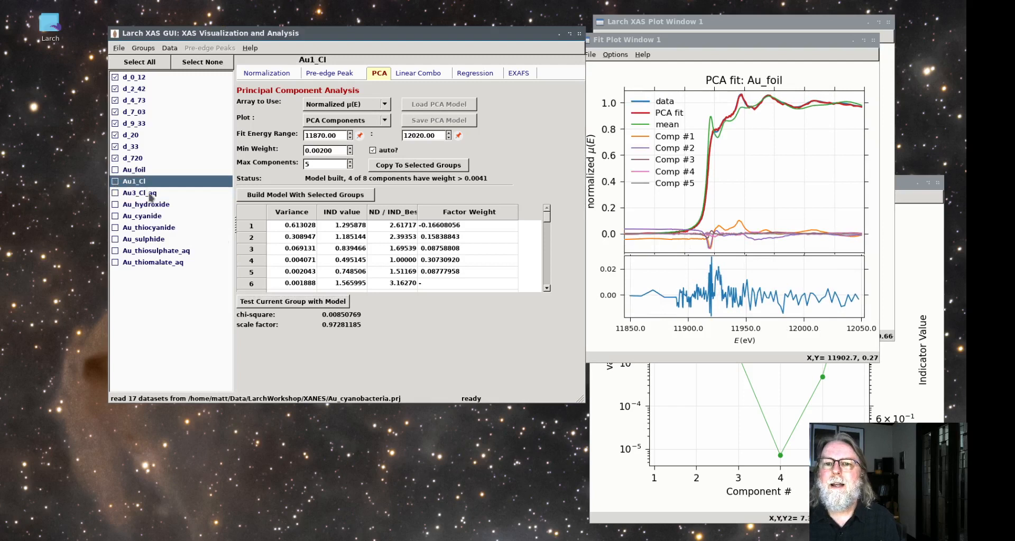
click(150, 194)
click(322, 302)
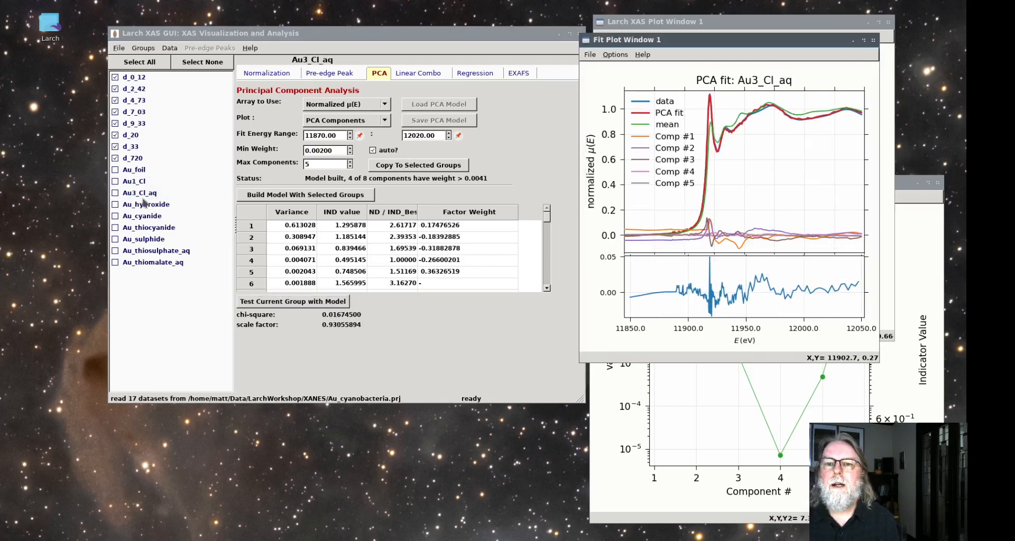
Test Au_hydroxide against the PCA model and hide the mean and all five components, leaving only the data and PCA fit curves
click(148, 206)
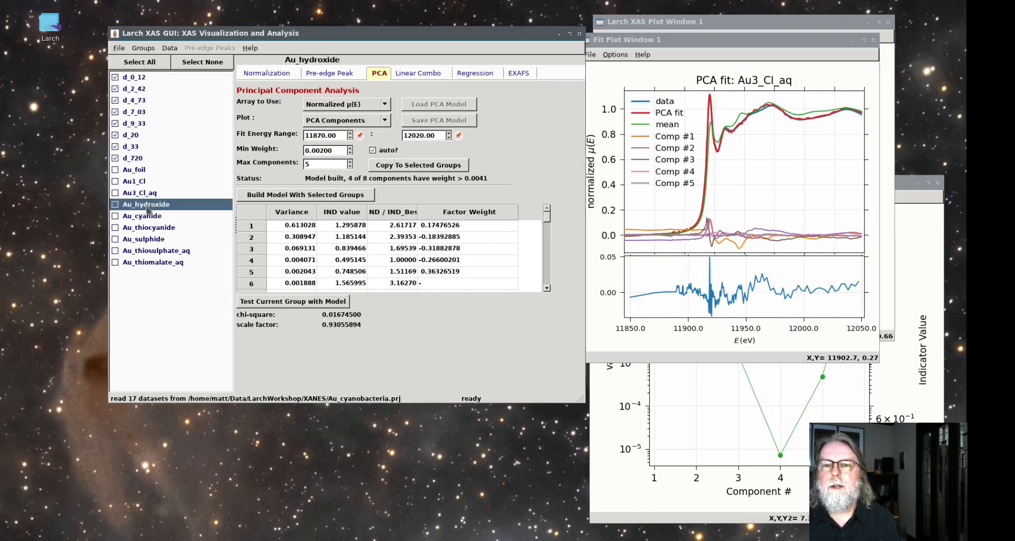
click(290, 305)
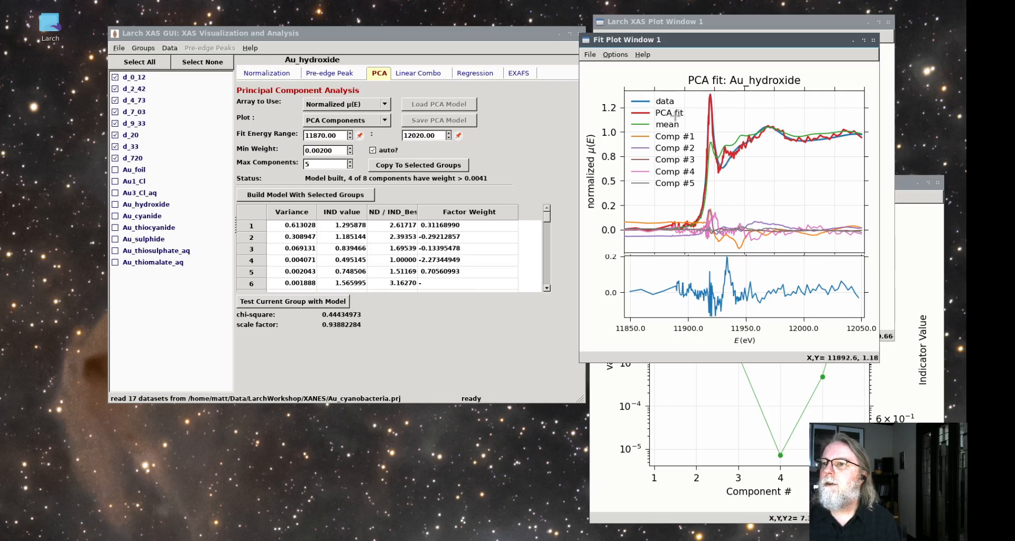
click(672, 183)
click(672, 171)
click(671, 160)
click(671, 137)
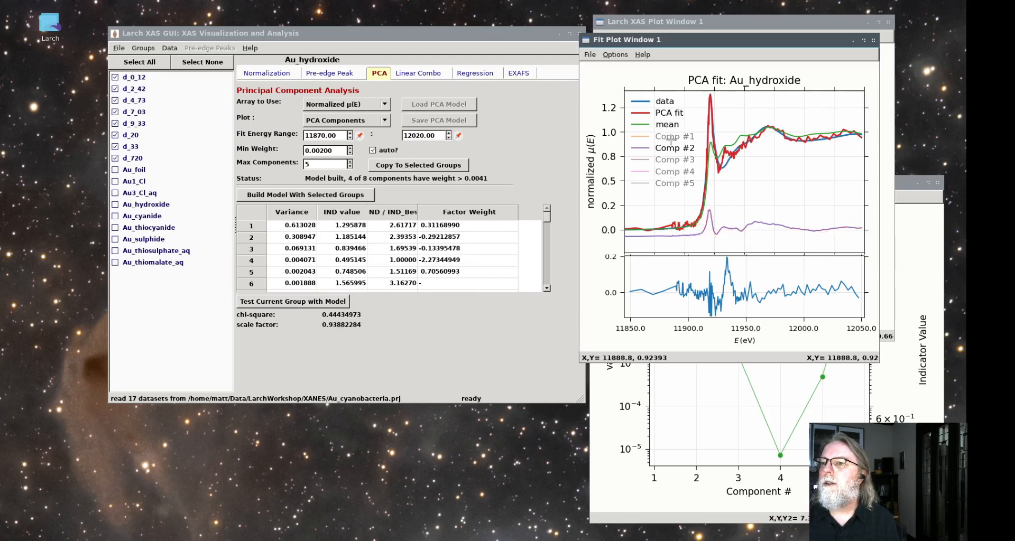
click(671, 125)
click(671, 149)
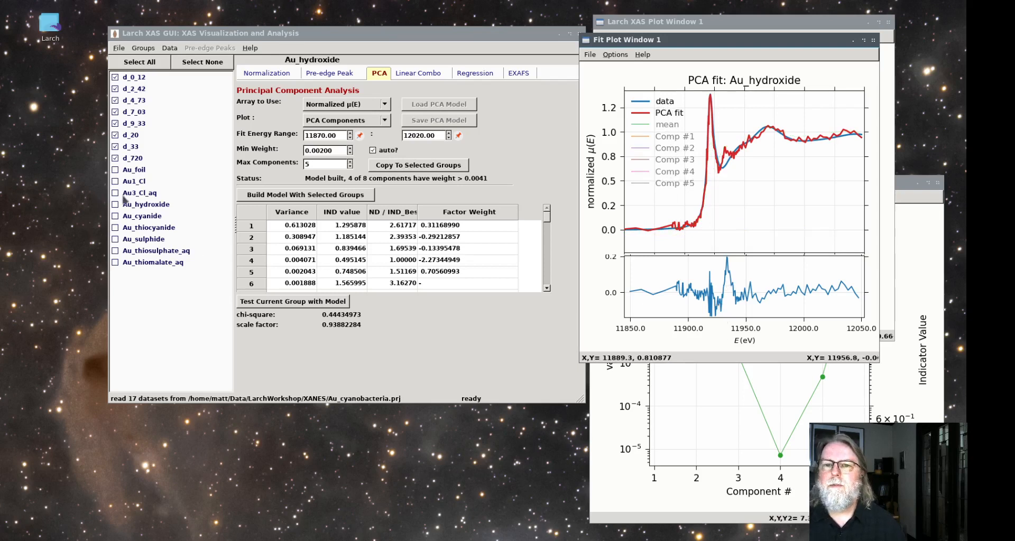
Test the Au_cyanide and Au_sulphide standards against the PCA model
click(141, 204)
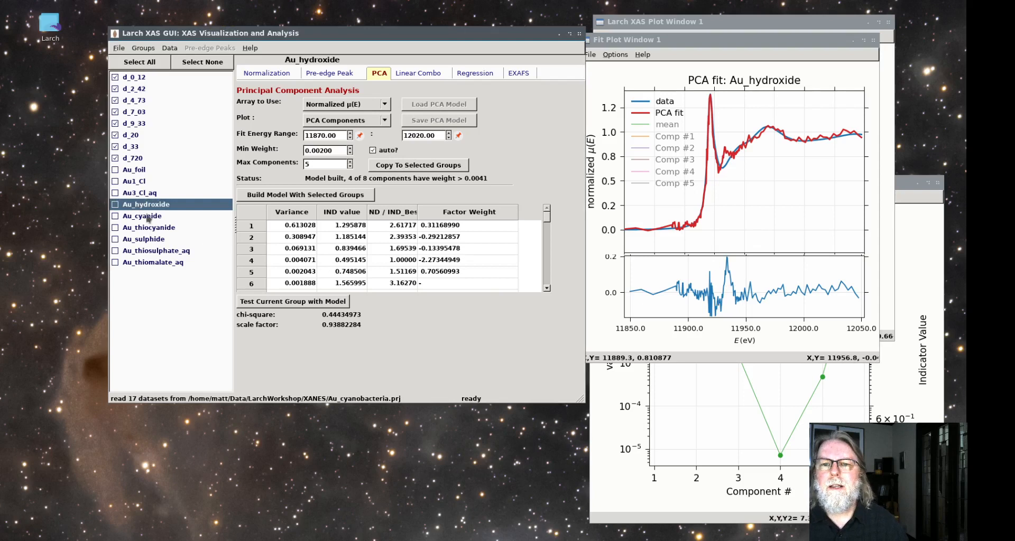
click(149, 217)
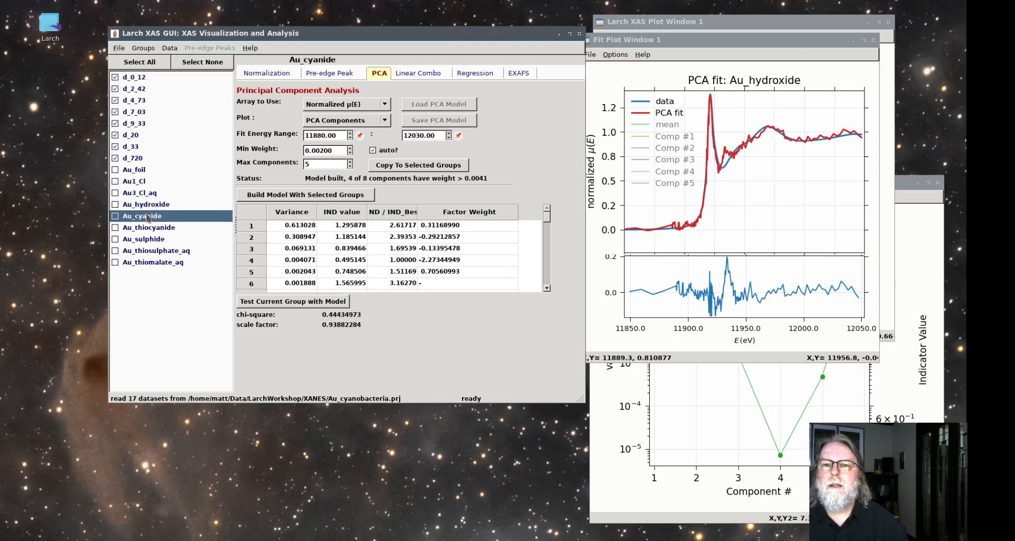
click(328, 305)
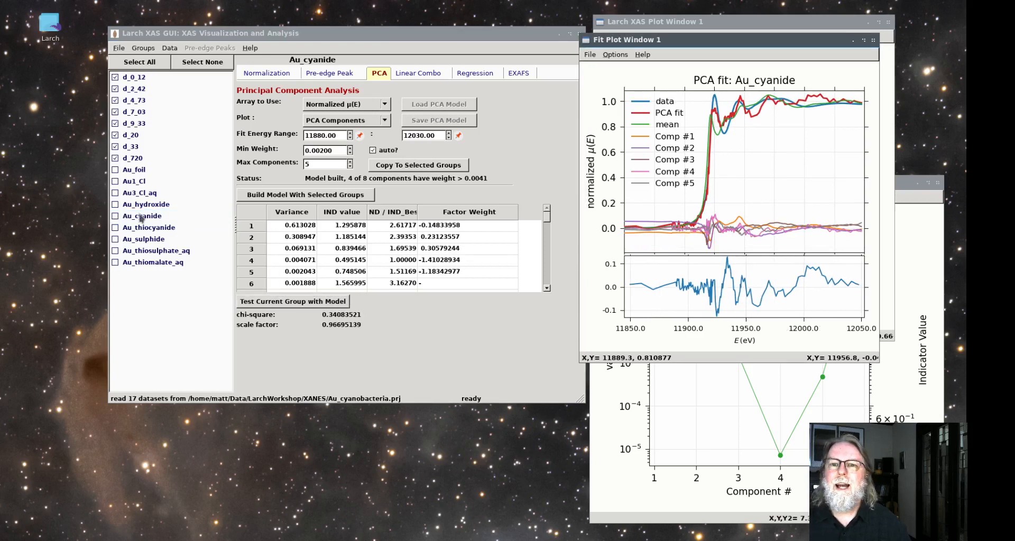
click(141, 217)
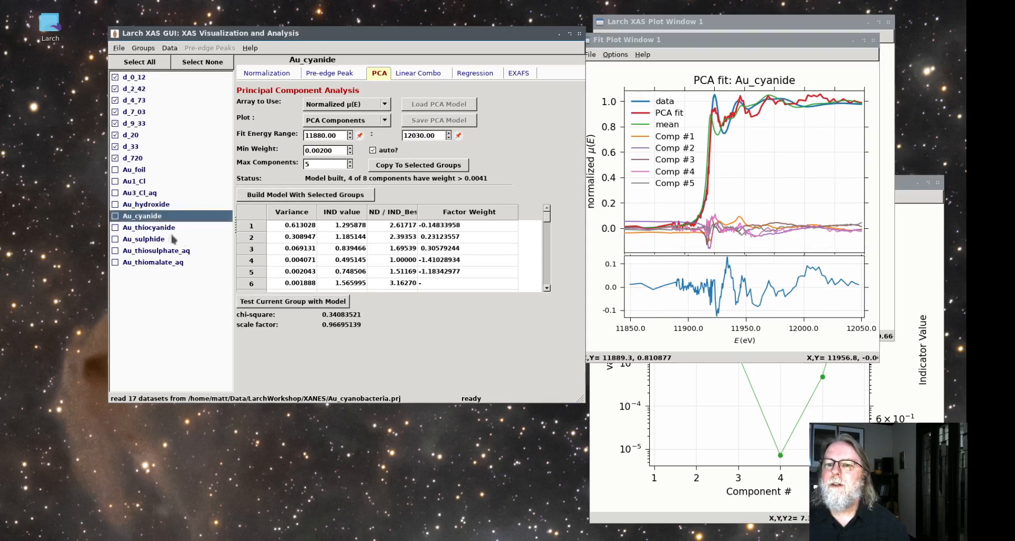
click(144, 240)
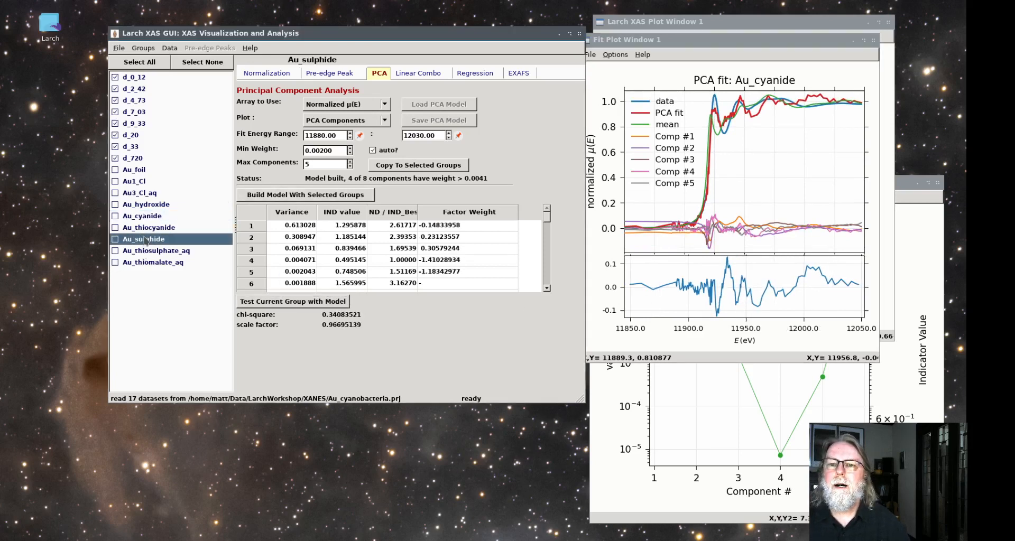
click(310, 301)
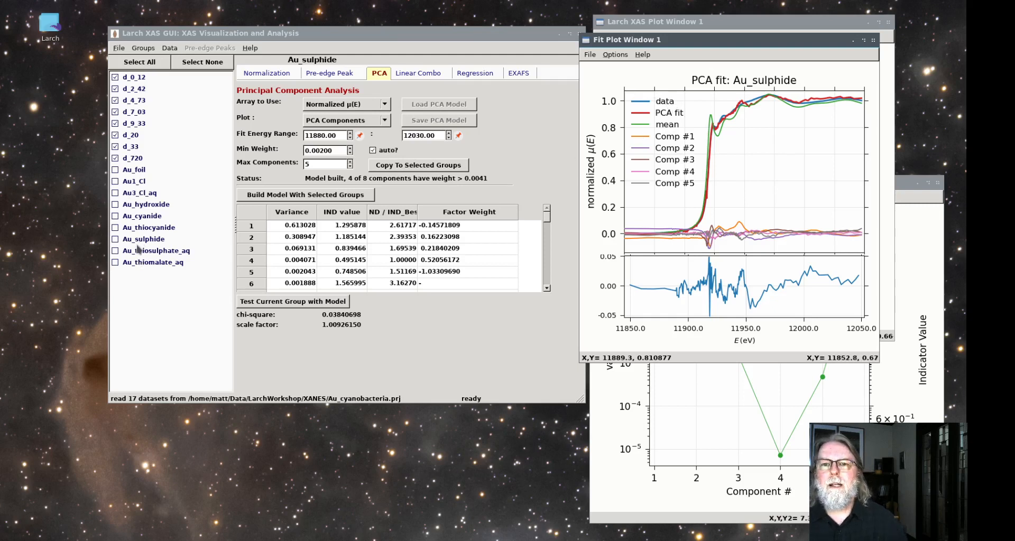
Make Au_thiomalate_aq the current group and rebuild the PCA model with the checked time-series groups
click(150, 262)
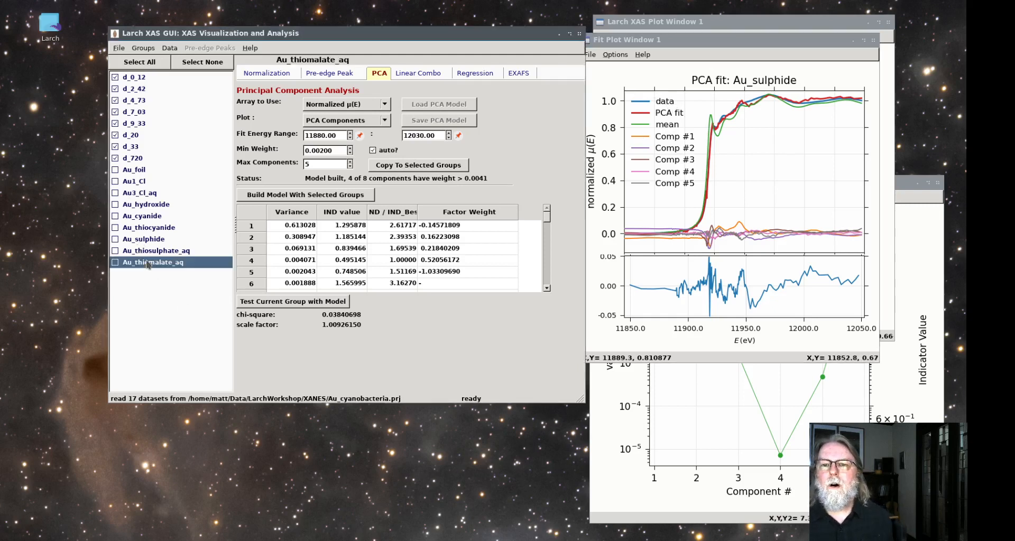
click(291, 195)
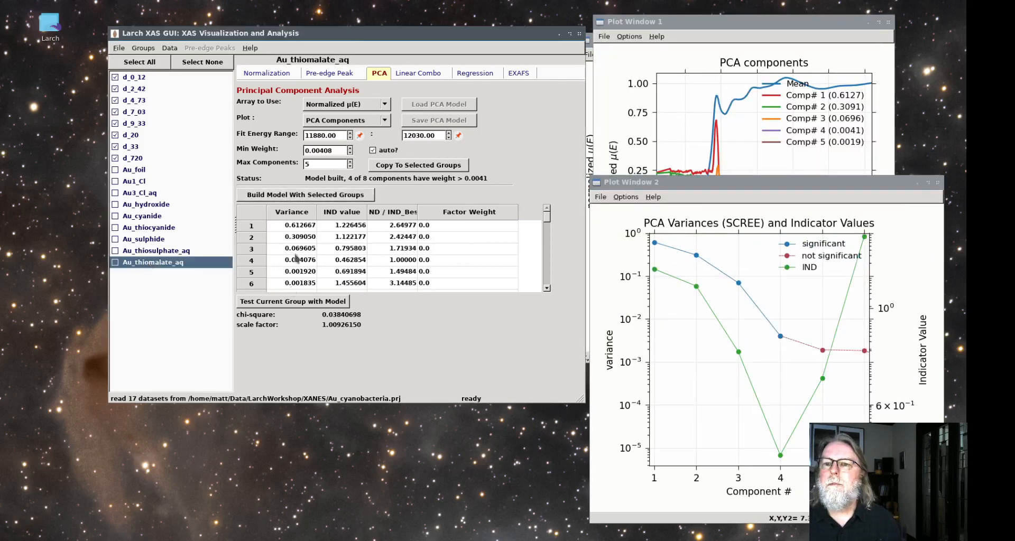
Test Au_thiomalate_aq against the rebuilt PCA model
click(293, 301)
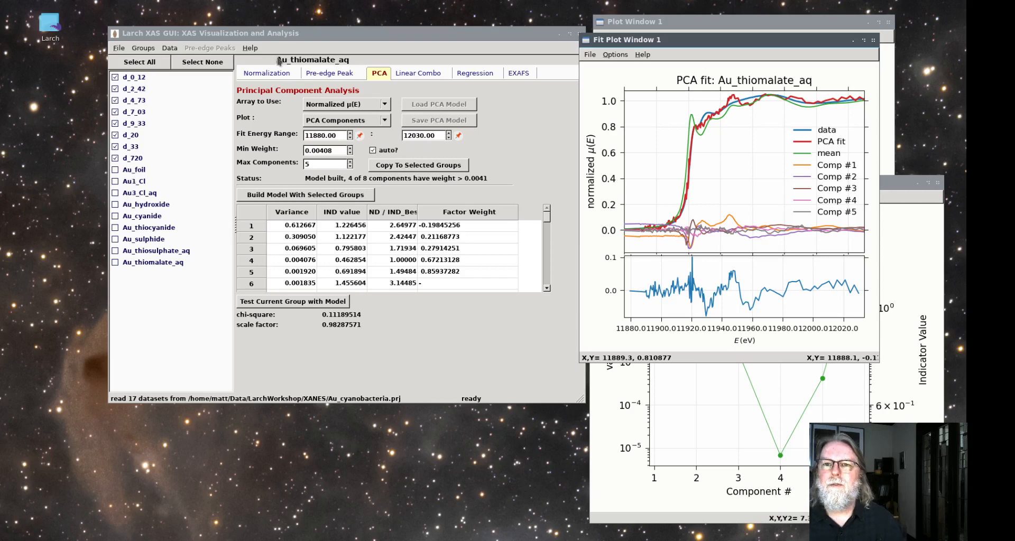
Clear the group selection and plot the normalized μ(E) of Au_foil, Au1_Cl, Au3_Cl_aq, Au_hydroxide and Au_cyanide together
click(272, 75)
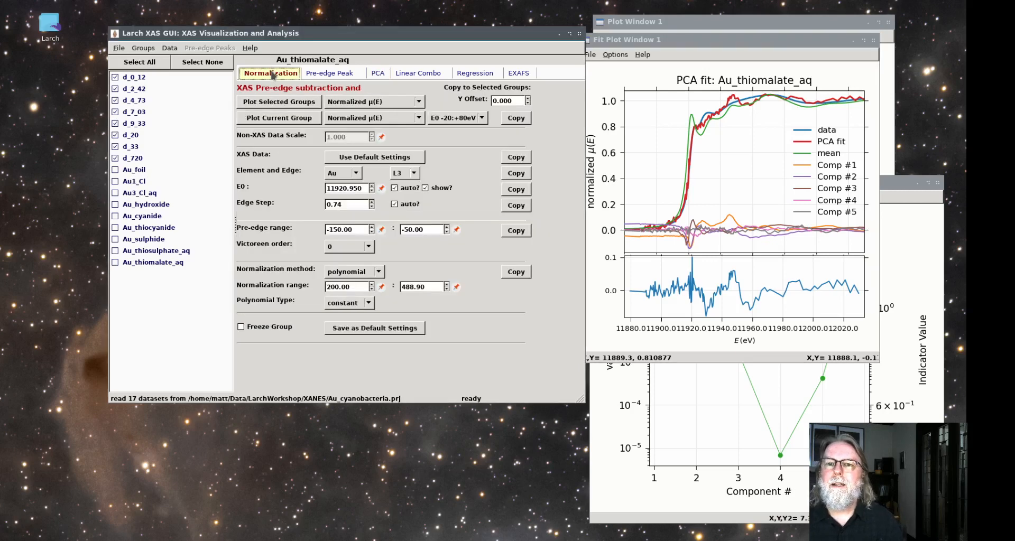
click(190, 62)
click(133, 181)
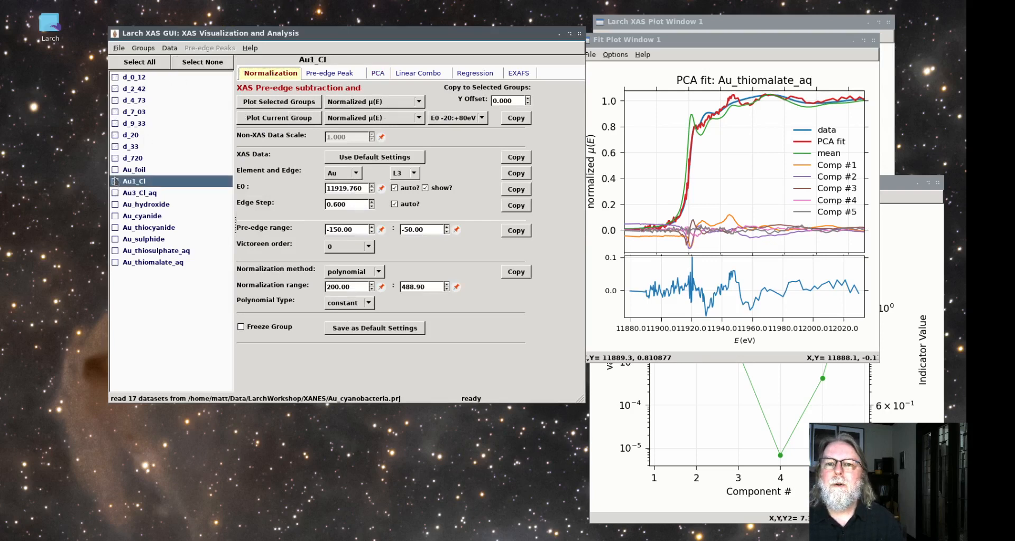
click(115, 170)
click(115, 193)
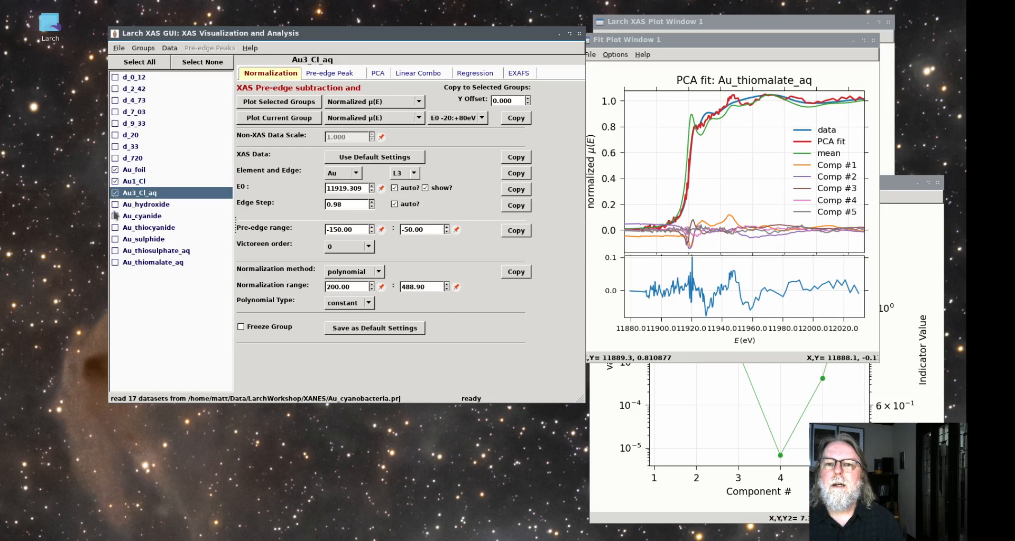
click(115, 204)
click(115, 216)
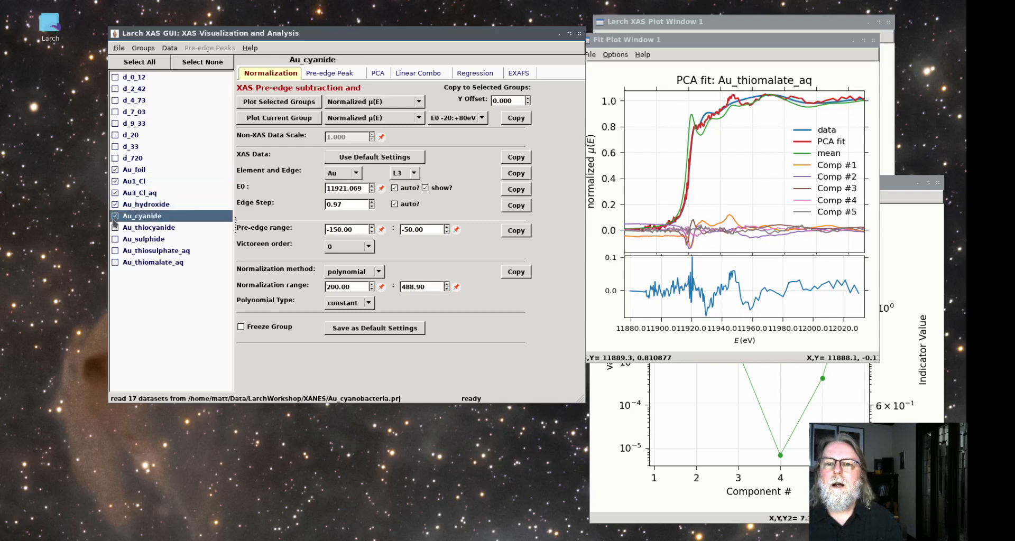
click(311, 104)
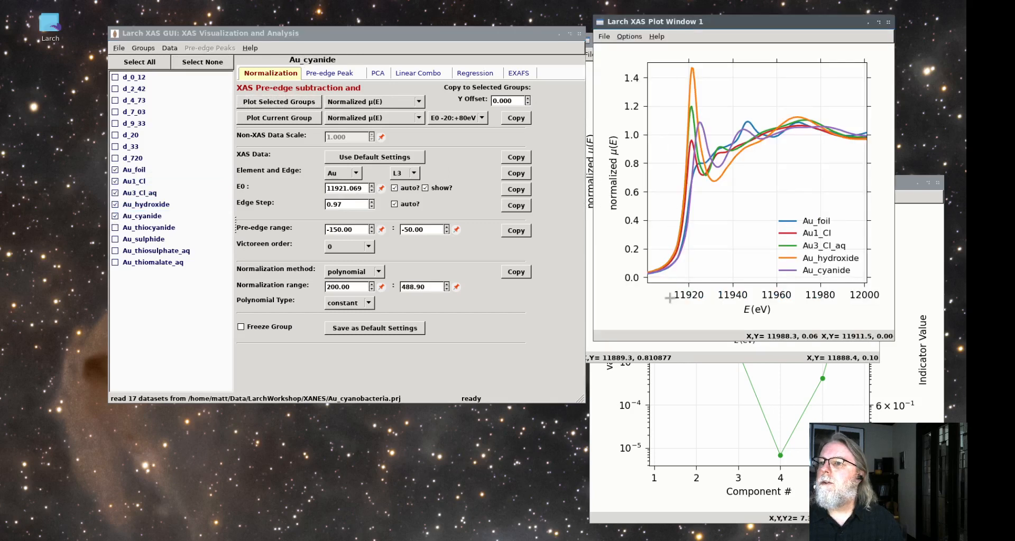
Zoom in on the edge region up to about 11980 eV and compare the standards by toggling the Au_cyanide, Au_hydroxide and Au_foil curves
drag(647, 282, 792, 135)
drag(822, 58, 820, 58)
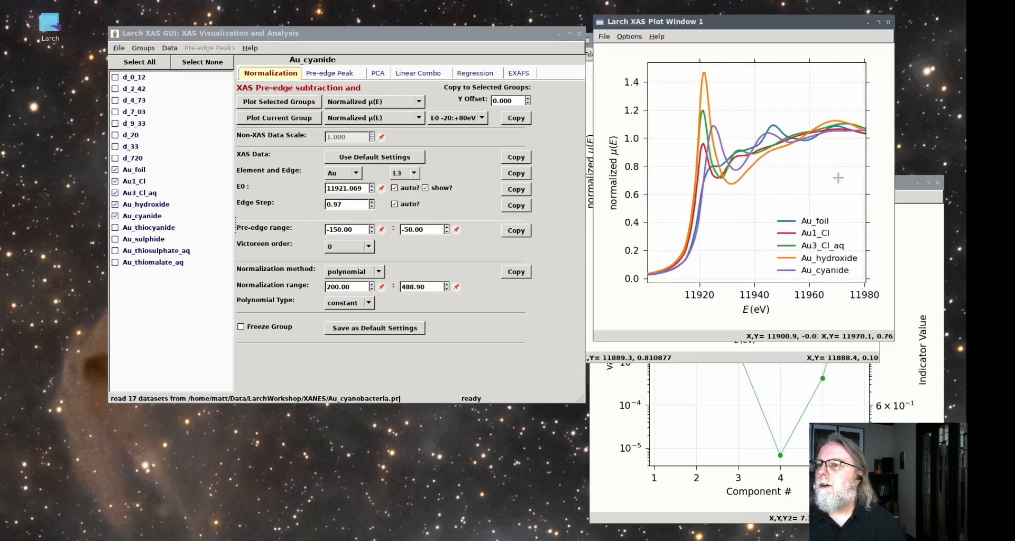
click(818, 270)
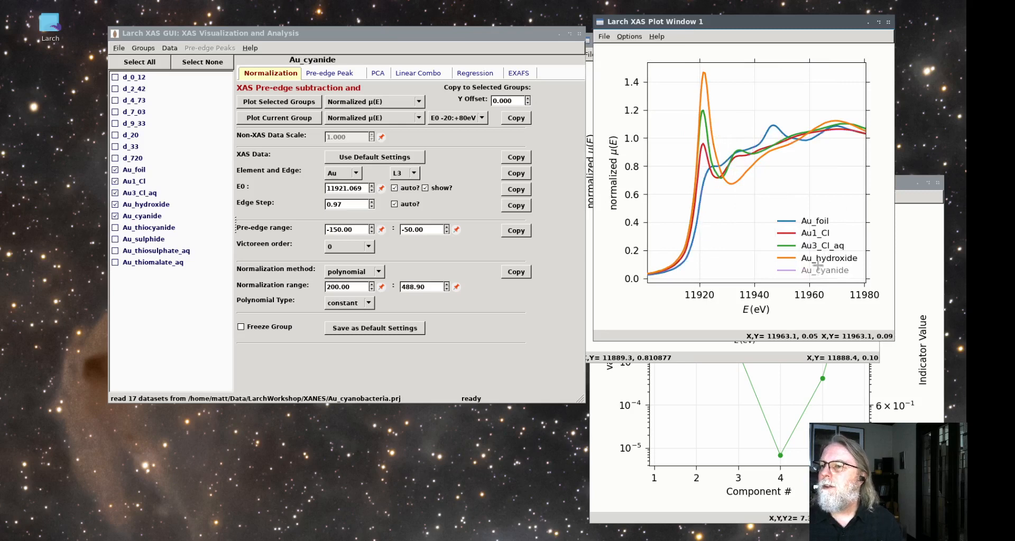
click(820, 258)
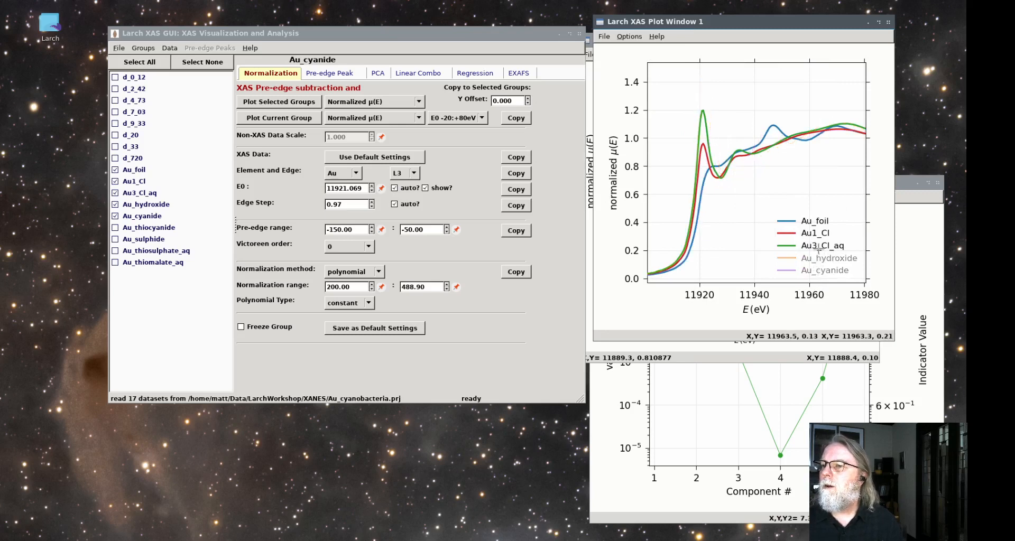
click(813, 222)
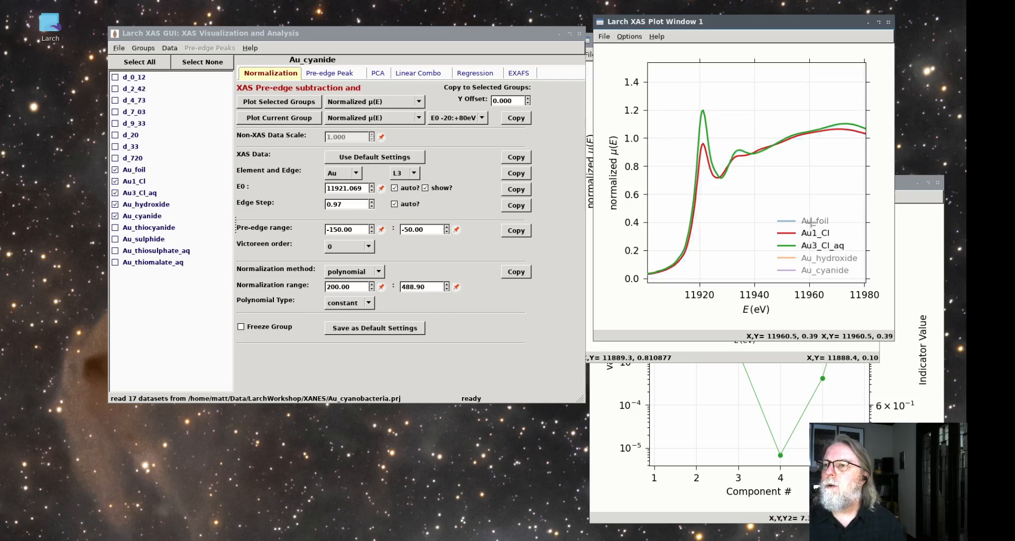
click(813, 222)
click(812, 258)
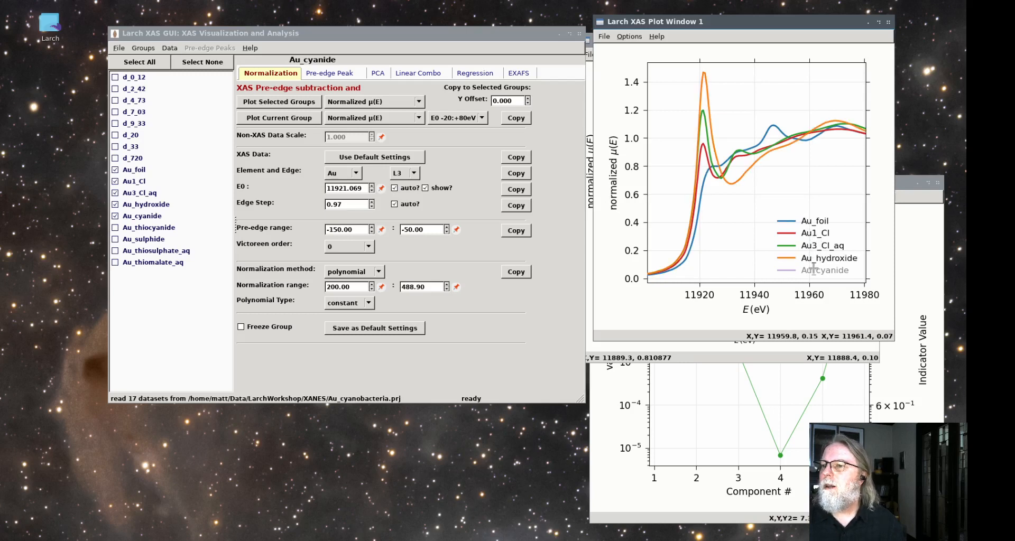
click(814, 270)
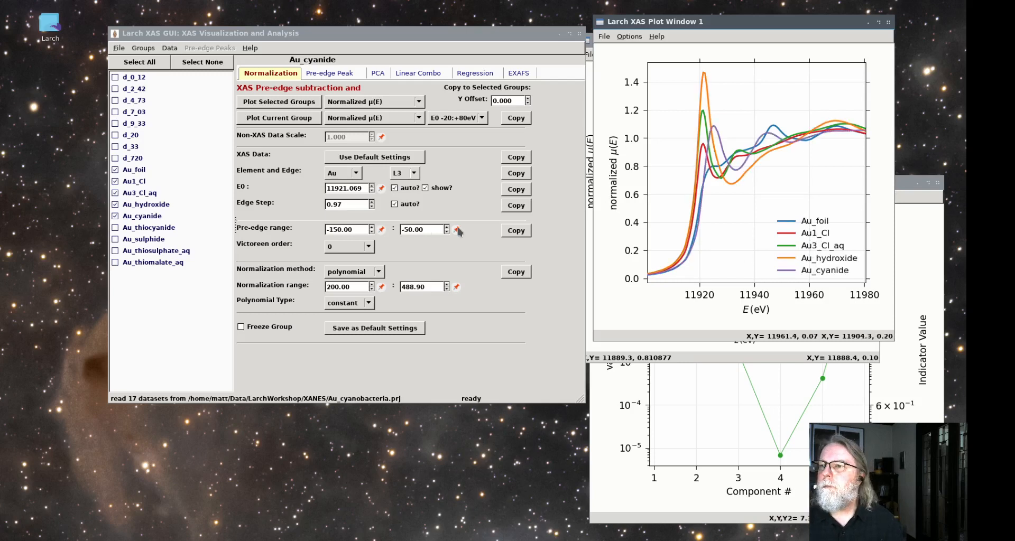
Add Au_thiocyanide, Au_sulphide, Au_thiosulphate_aq and Au_thiomalate_aq to the checked groups and plot all nine gold standards together
click(116, 252)
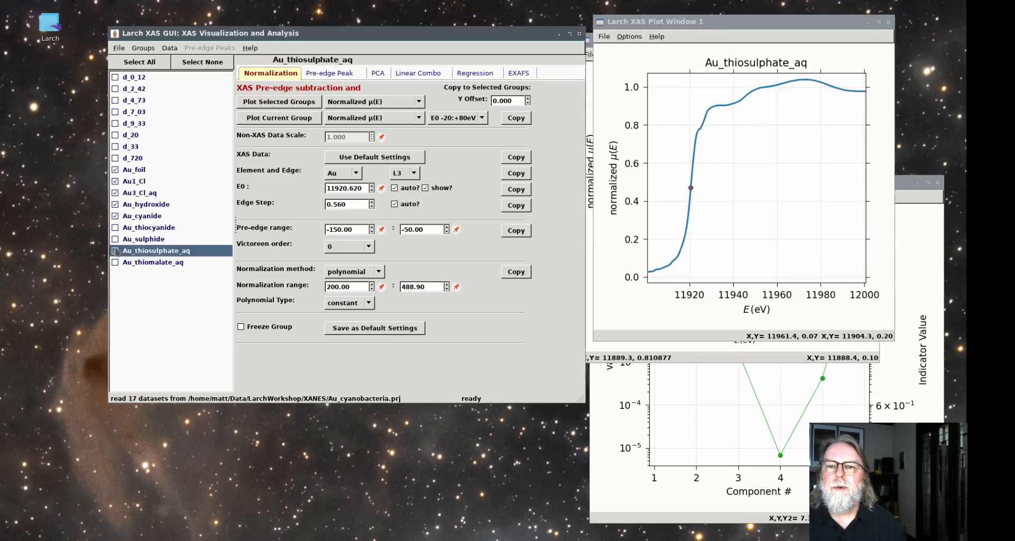
click(114, 228)
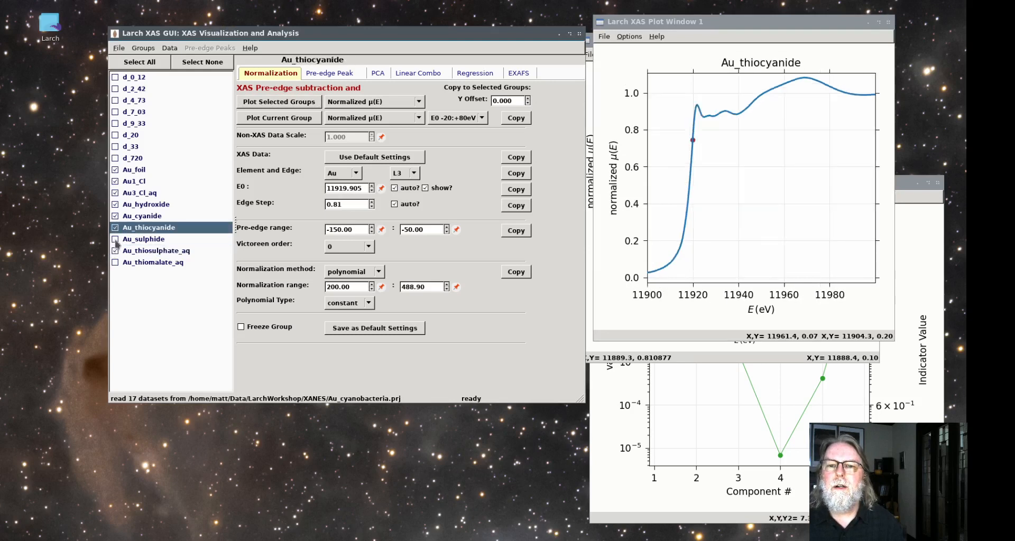
click(115, 239)
click(115, 263)
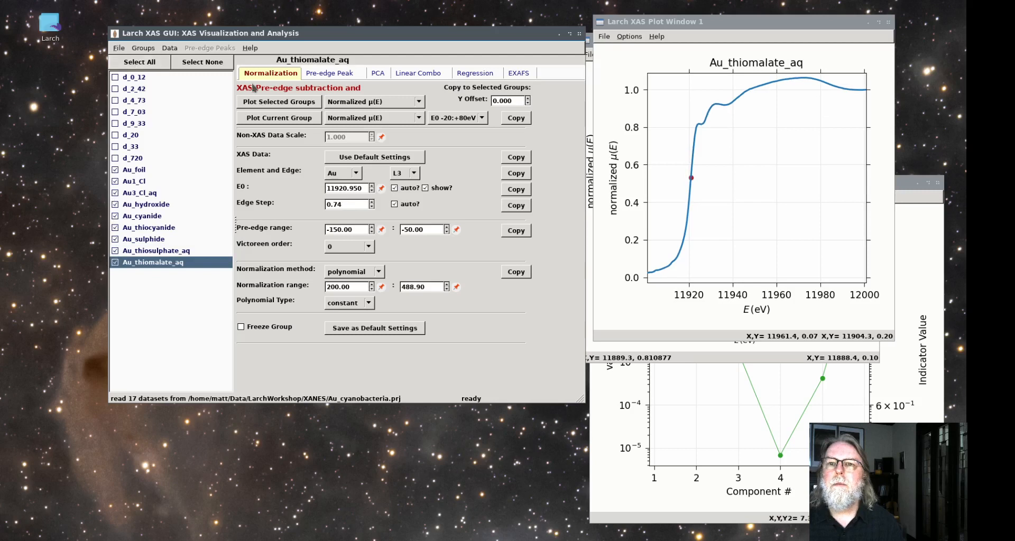
click(276, 102)
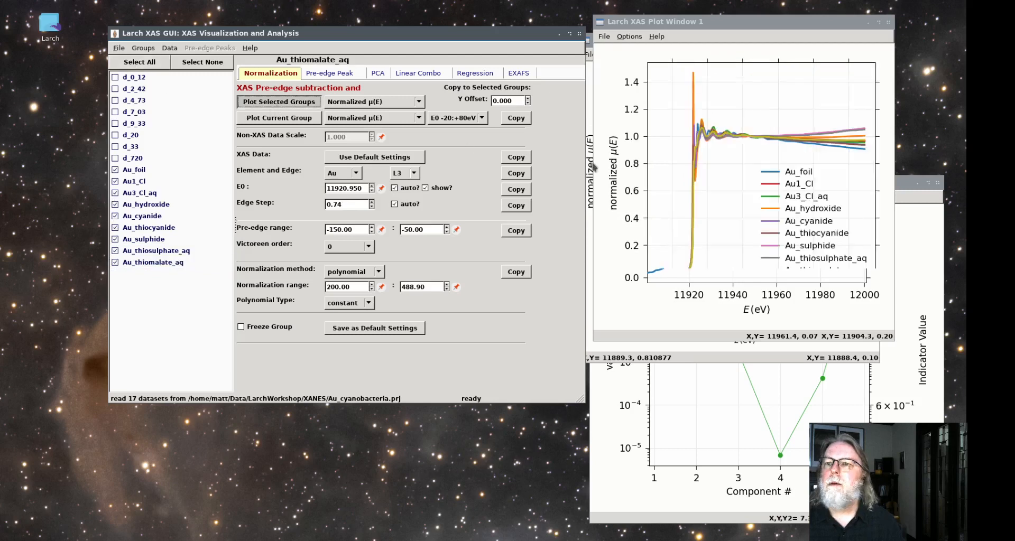
Hide the Au_foil, Au1_Cl, Au3_Cl_aq, Au_hydroxide, Au_cyanide and Au_thiocyanide curves to compare the sulphur-bearing standards
click(796, 169)
click(798, 183)
click(800, 195)
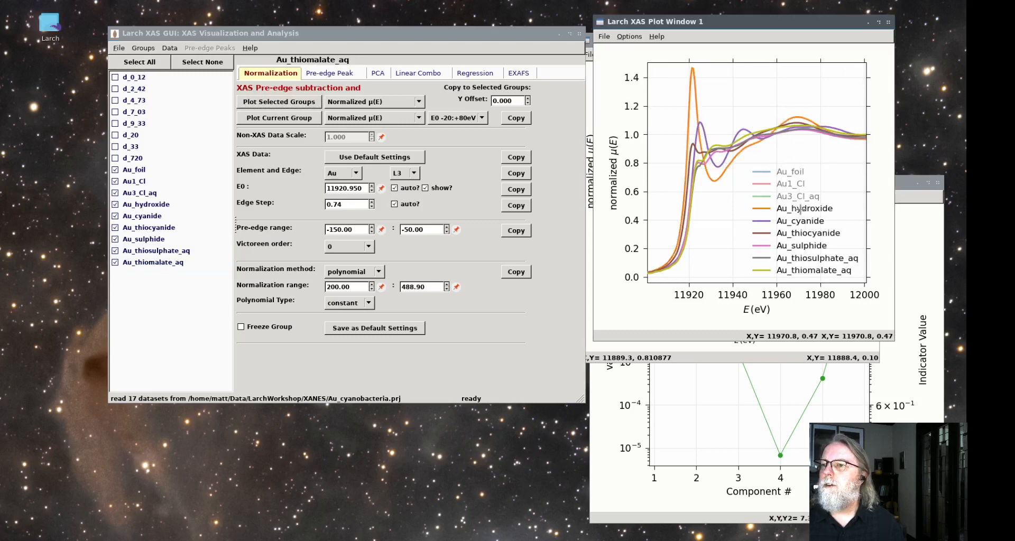
click(800, 209)
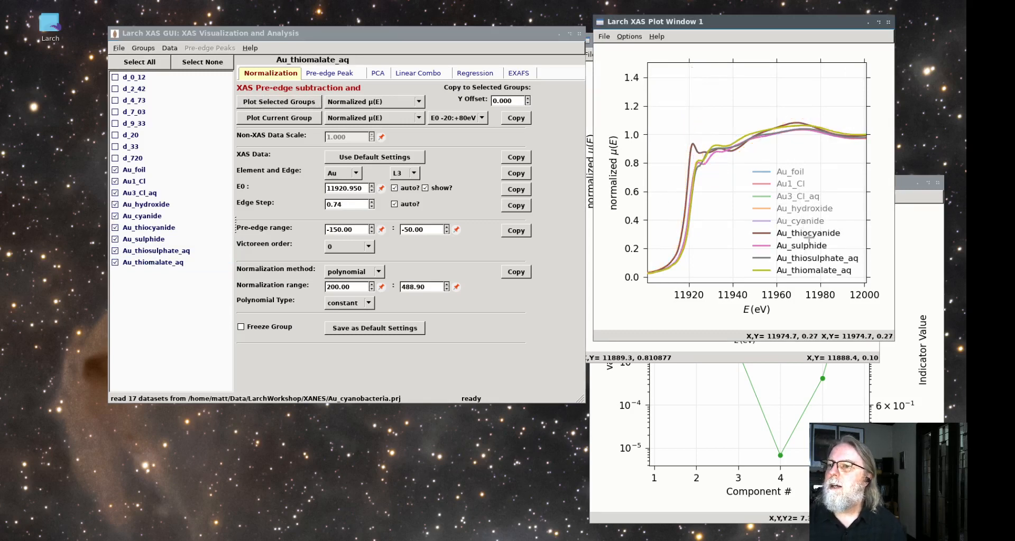
click(810, 232)
click(810, 233)
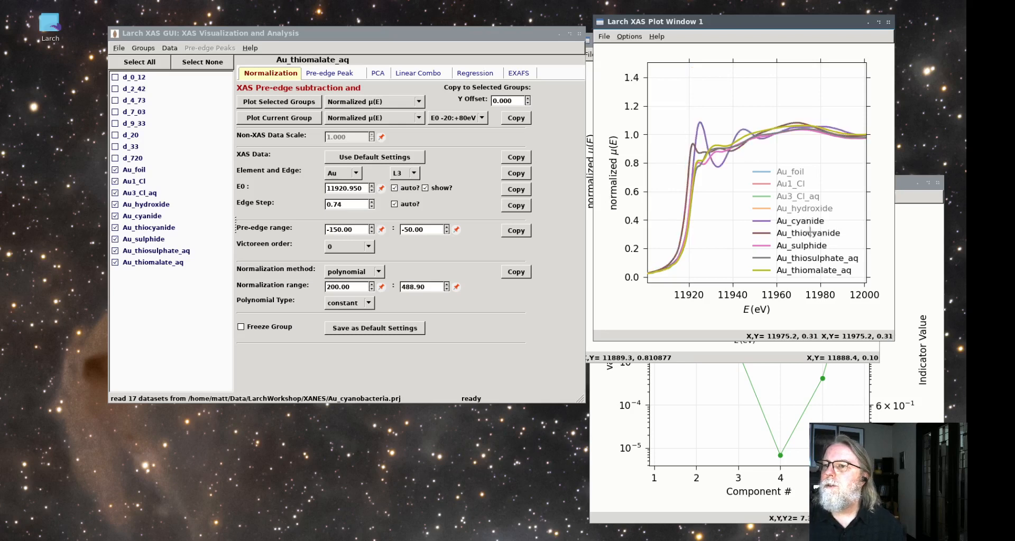
click(810, 233)
click(809, 221)
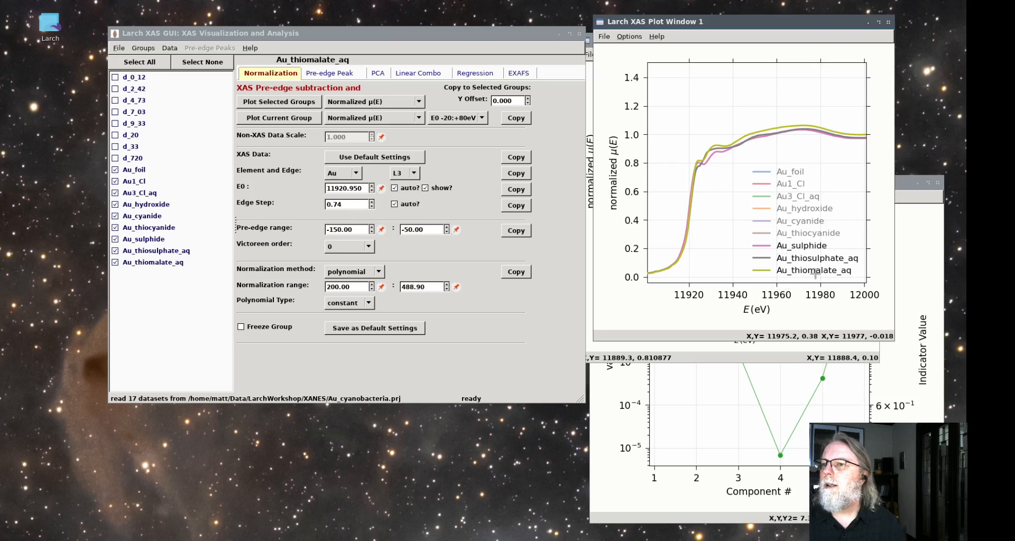
Toggle the thiosulphate, thiomalate and sulphide curves to compare them, and show Au_thiocyanide, Au_cyanide and Au_hydroxide again
click(805, 259)
click(805, 259)
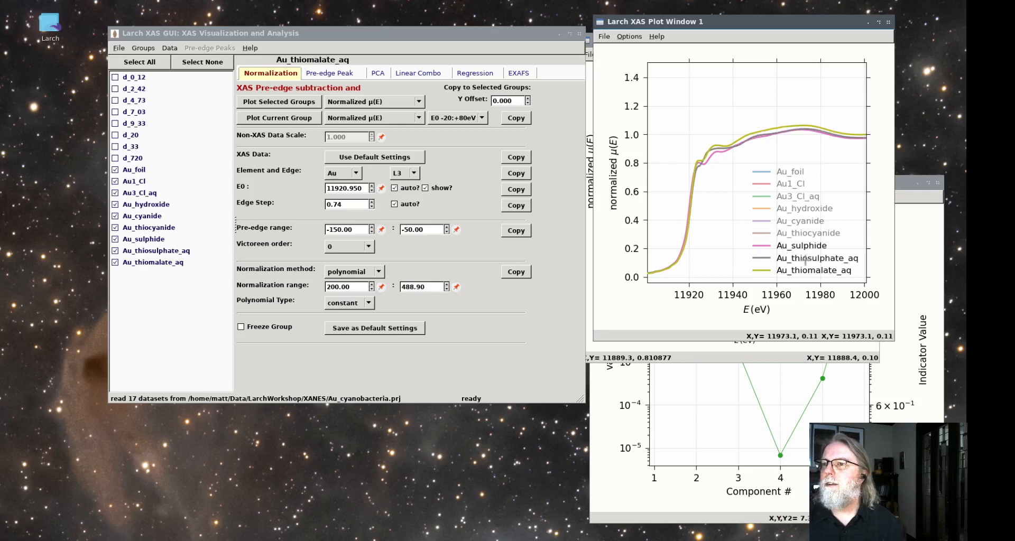
click(807, 271)
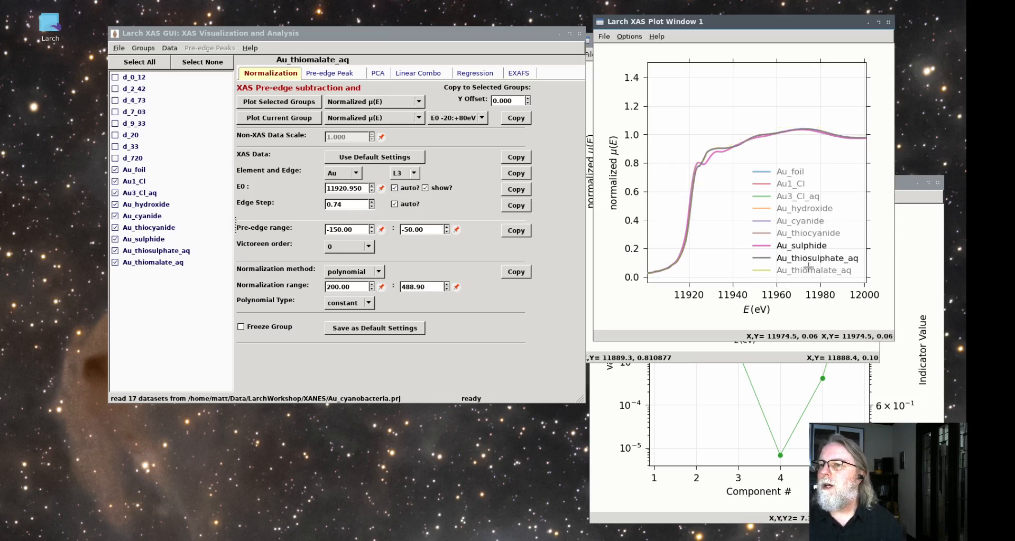
click(808, 267)
click(810, 251)
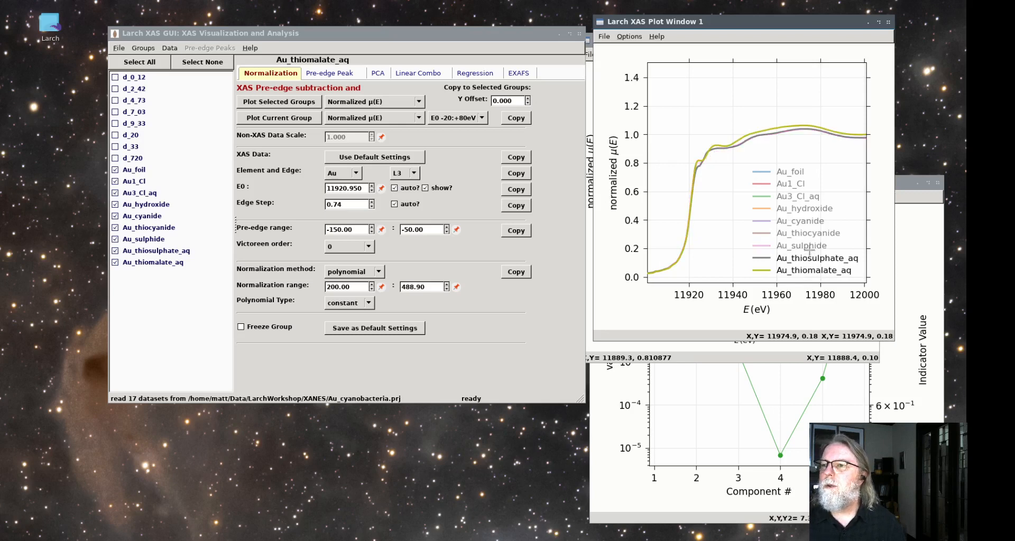
click(809, 251)
click(796, 233)
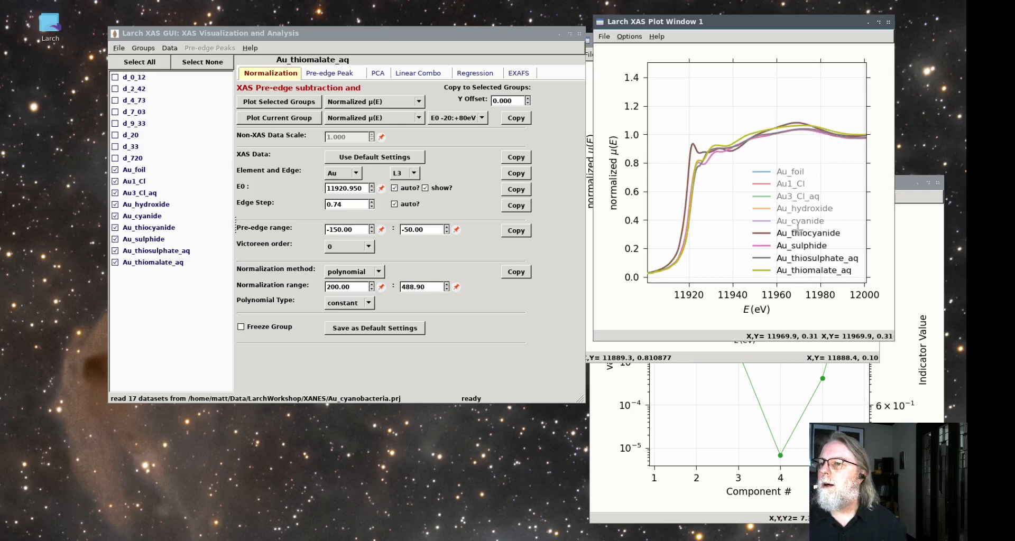
click(798, 221)
click(799, 208)
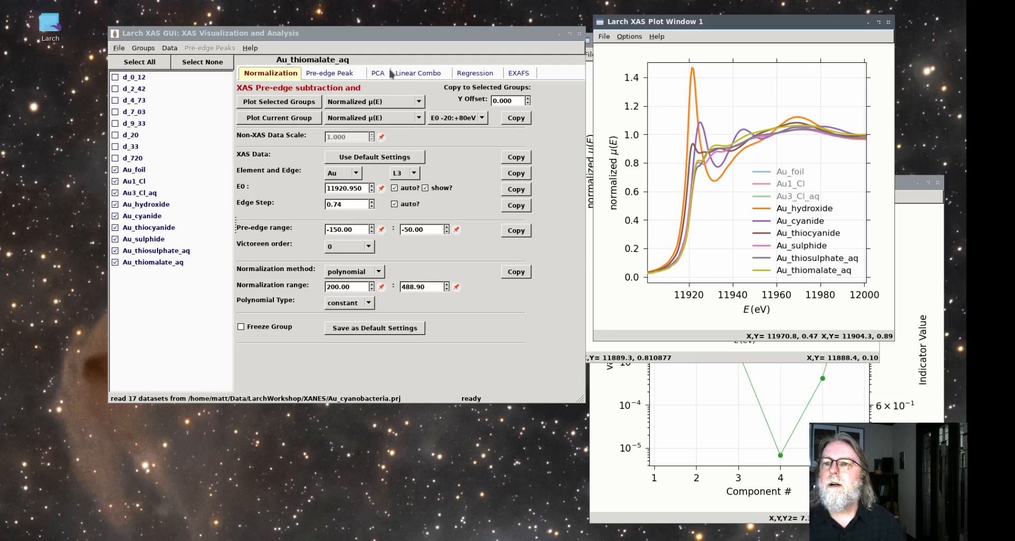
Open the linear combination analysis and move Au1_Cl and Au_hydroxide to the end of the group list
click(419, 77)
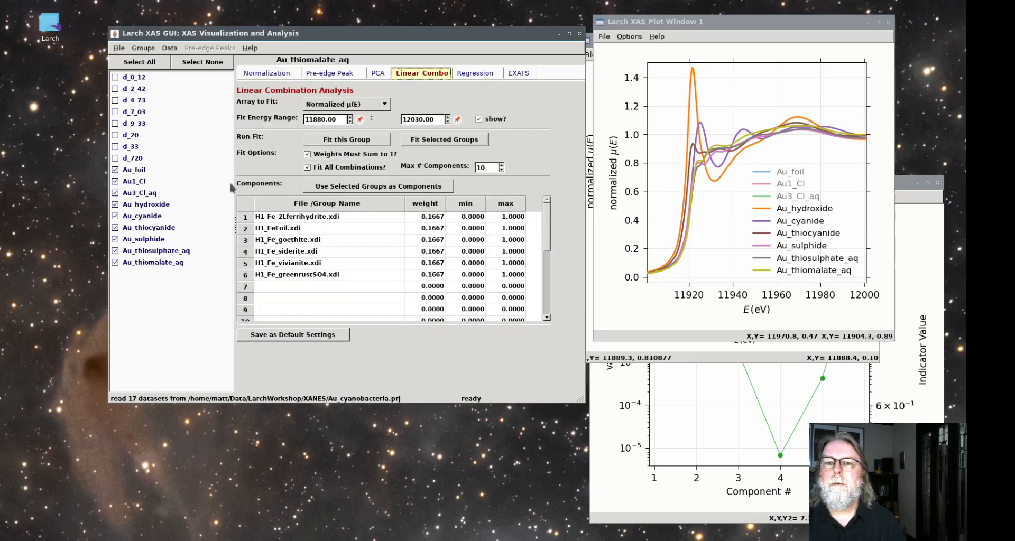
click(138, 182)
right_click(138, 181)
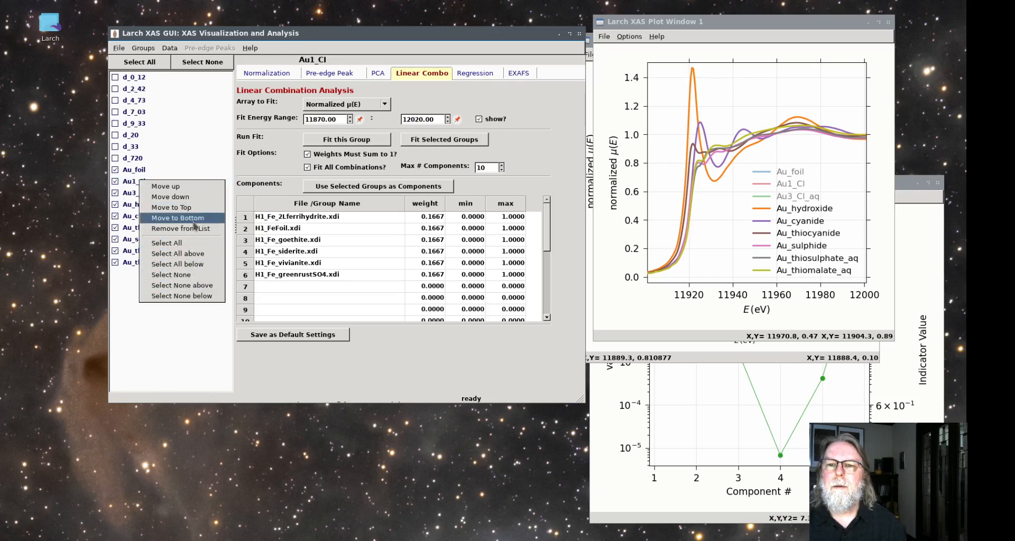
click(194, 222)
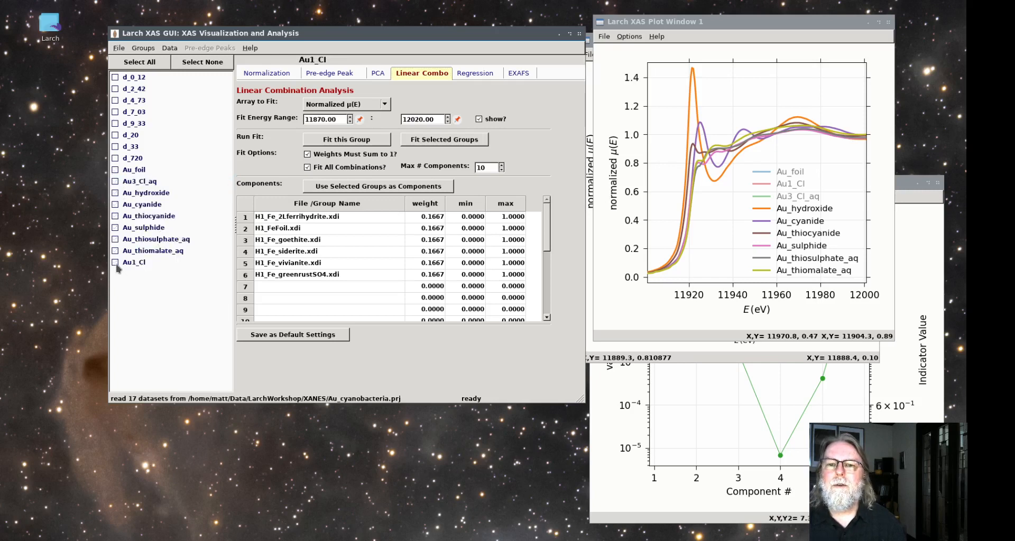
click(127, 193)
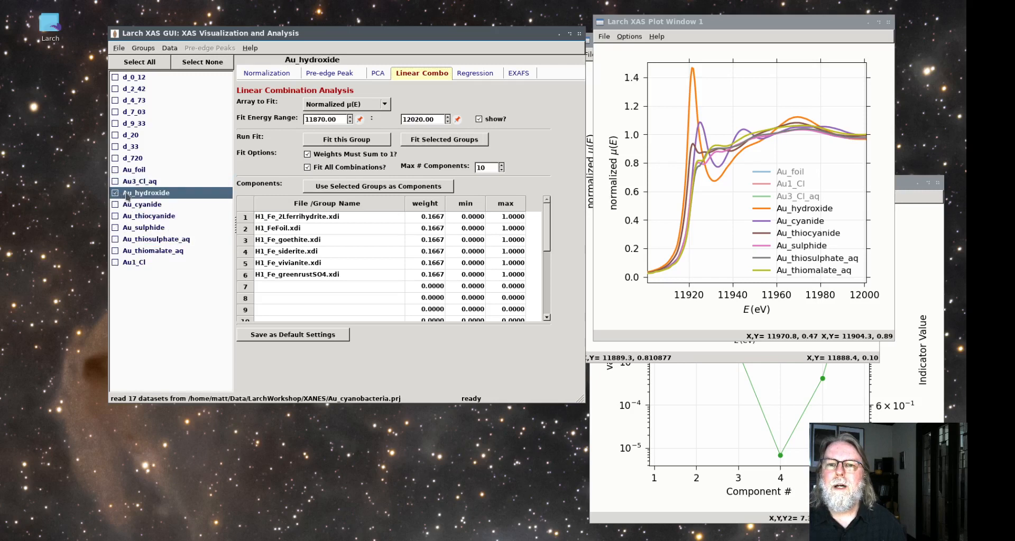
right_click(138, 193)
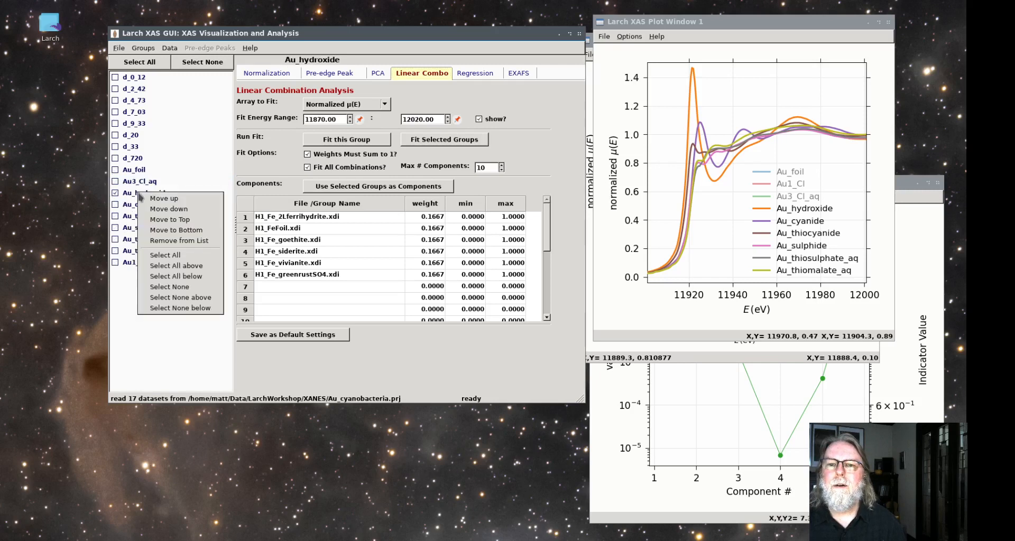
click(174, 231)
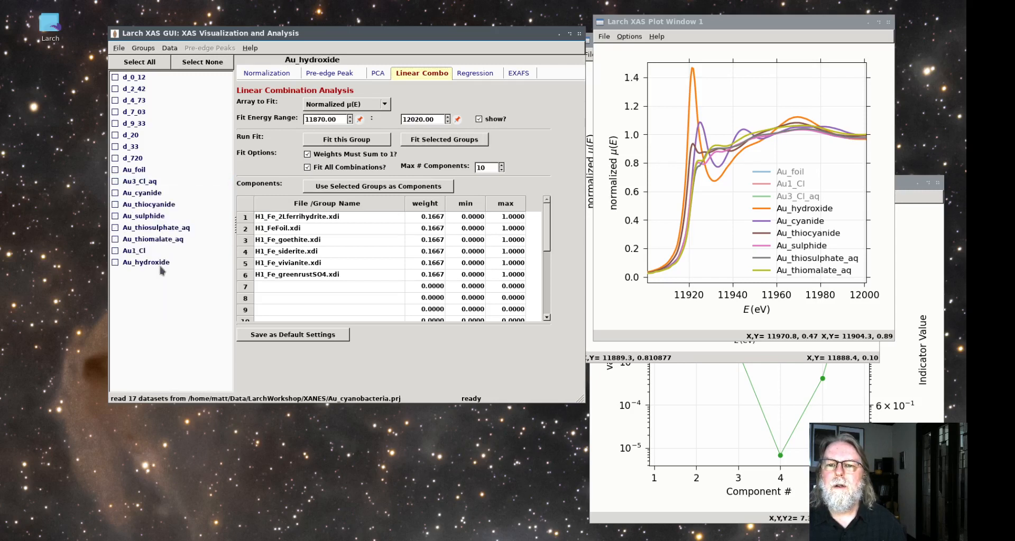
Check Au_foil, Au3_Cl_aq, Au_cyanide, Au_thiocyanide and Au_sulphide and use them as the linear combination components
click(121, 170)
click(116, 181)
click(115, 194)
click(115, 205)
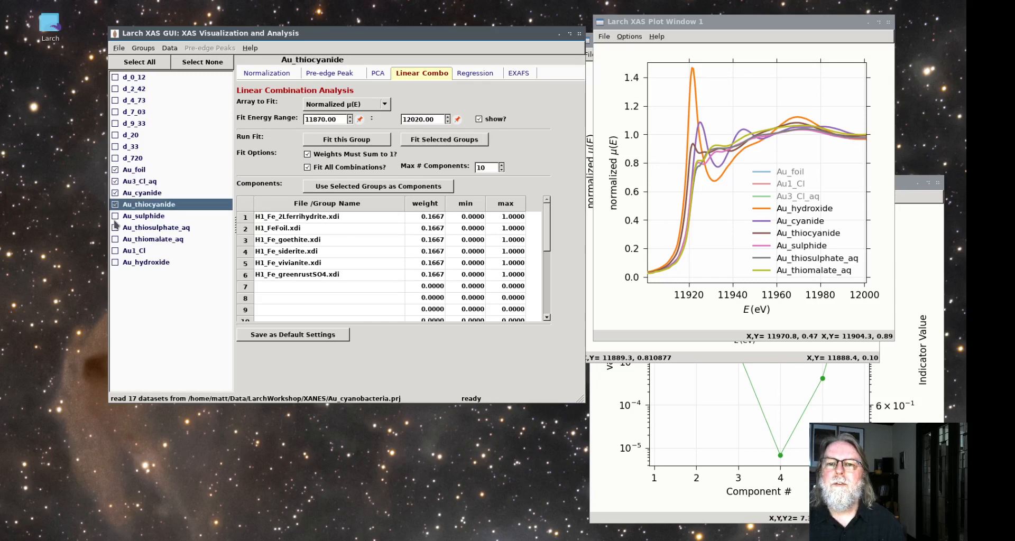
click(115, 216)
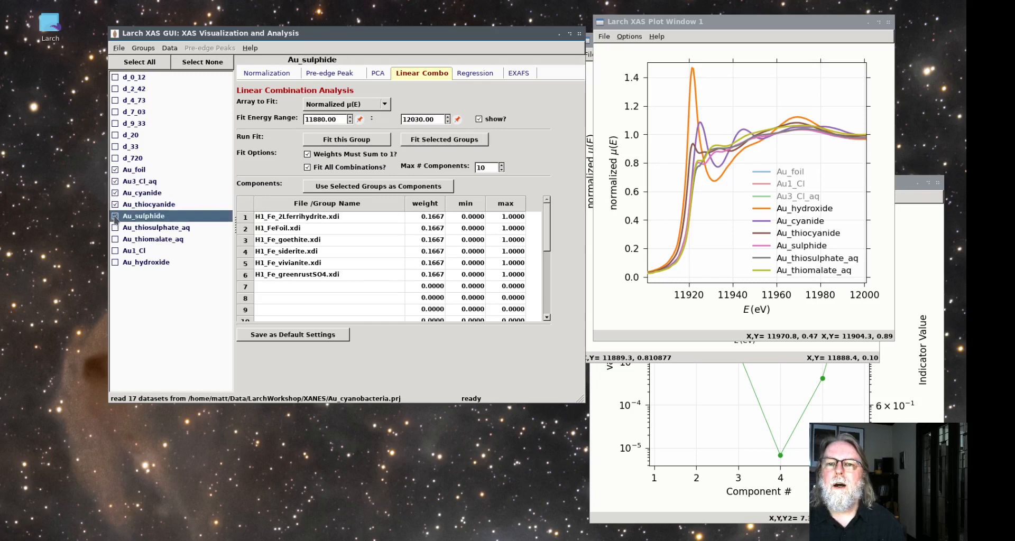
click(365, 187)
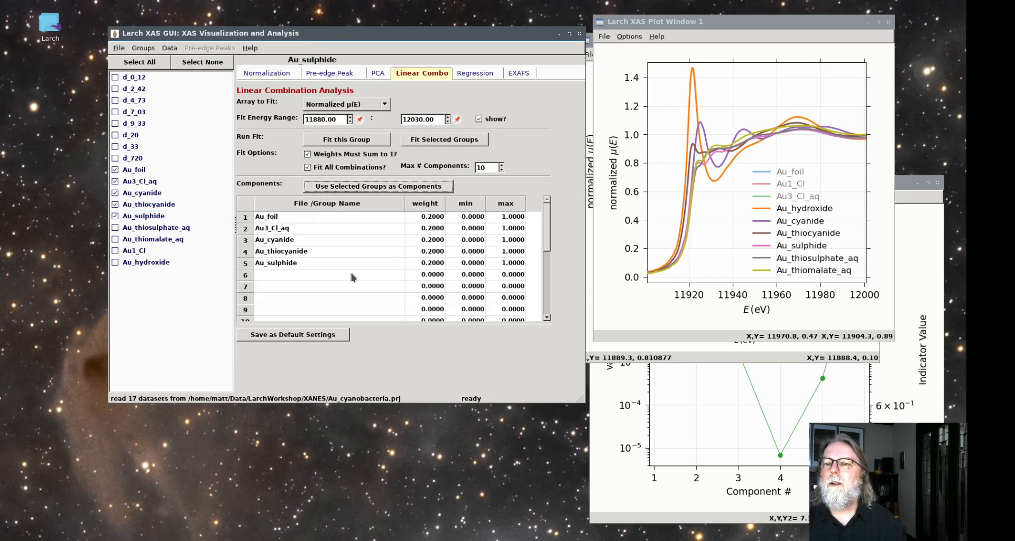
Run a linear combination fit of d_720 over 11870 to 12020 eV with the five selected standards
click(127, 158)
click(133, 158)
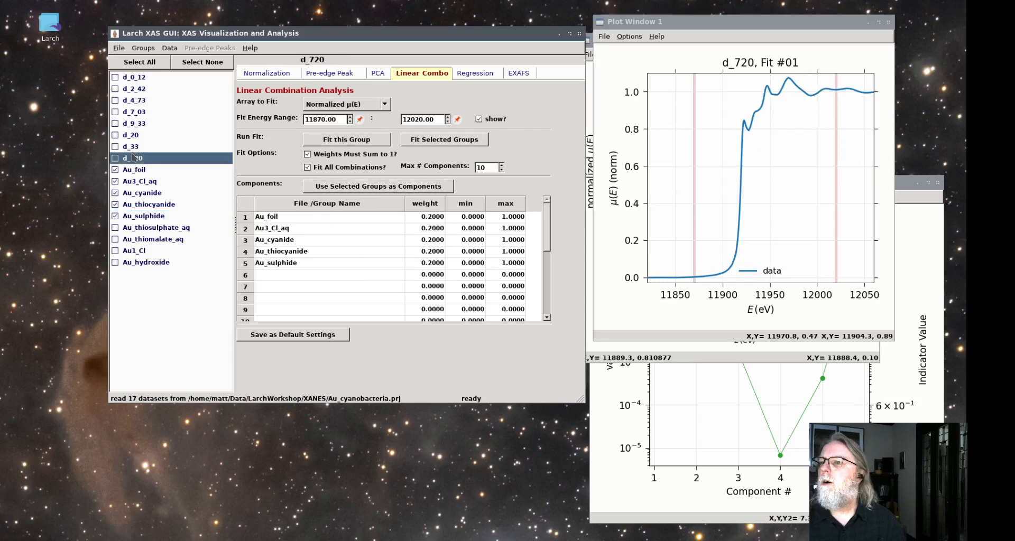
click(346, 140)
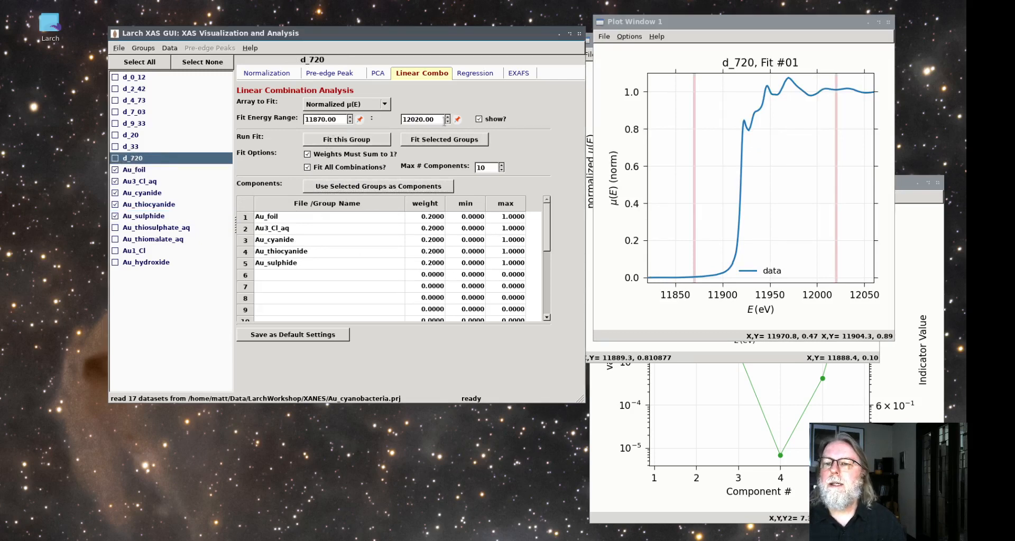
click(341, 144)
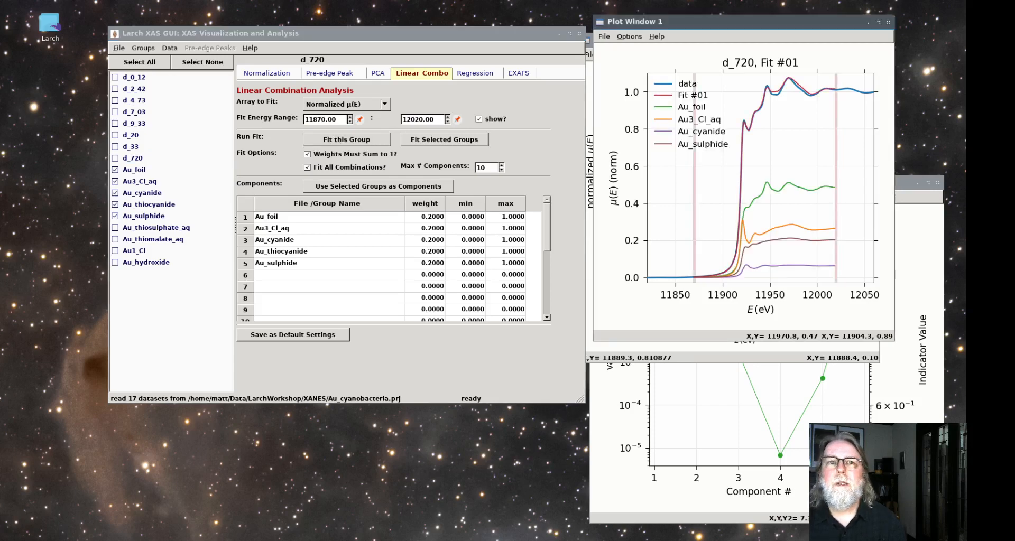
Arrange the fit plot and results windows side by side and examine each standard's best-fit weight in d_720's top fit
drag(0, 26, 832, 168)
drag(729, 25, 204, 215)
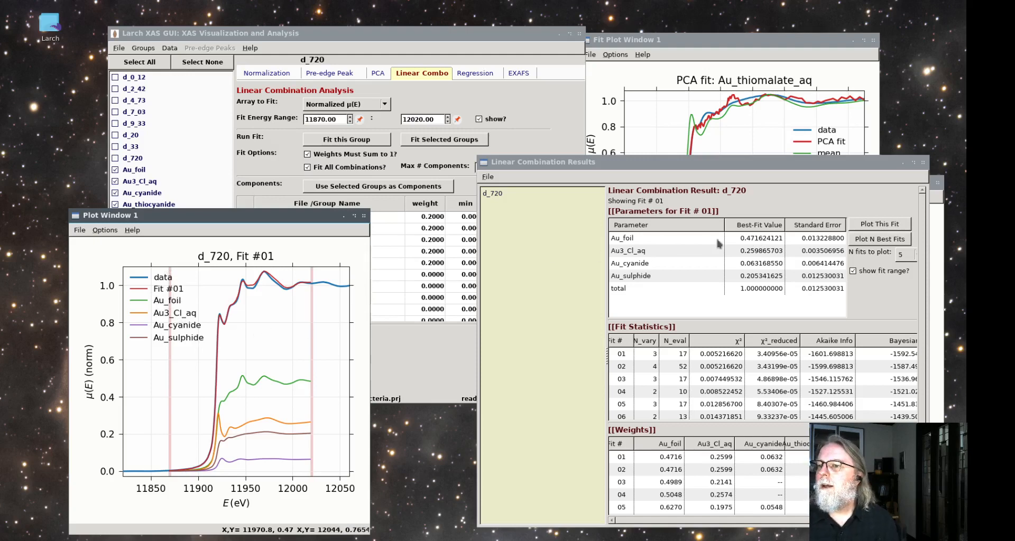
drag(679, 171, 662, 144)
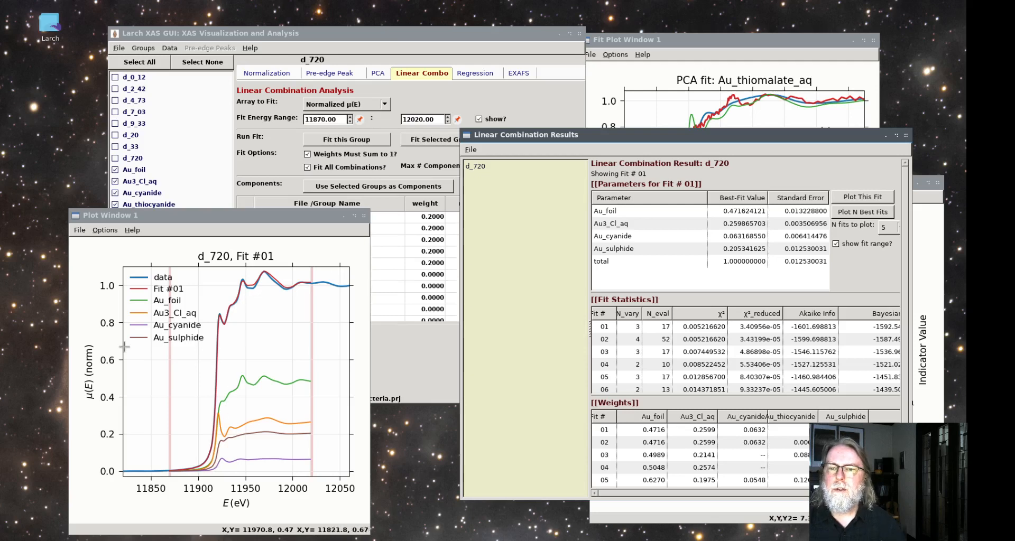
click(637, 211)
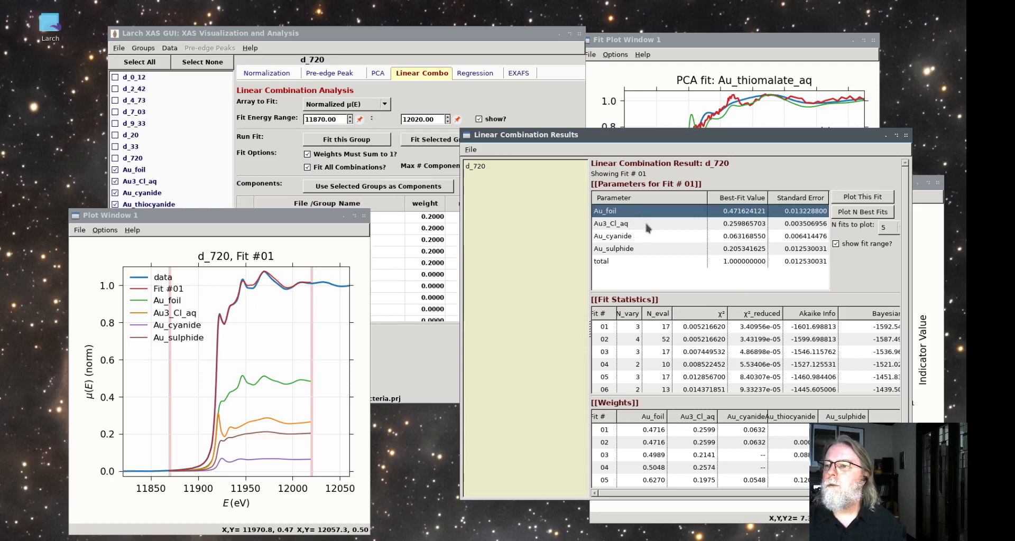
click(644, 226)
click(644, 237)
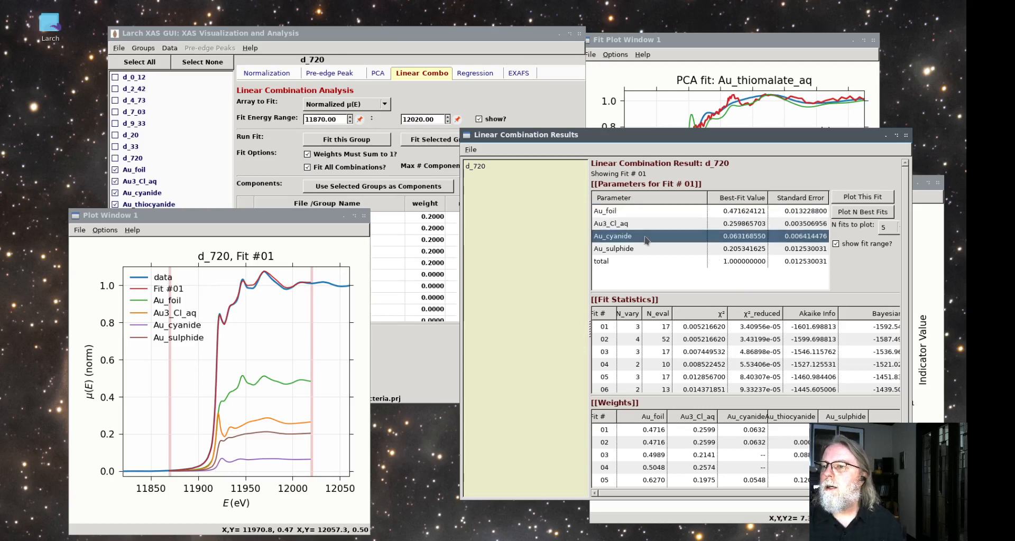
click(643, 247)
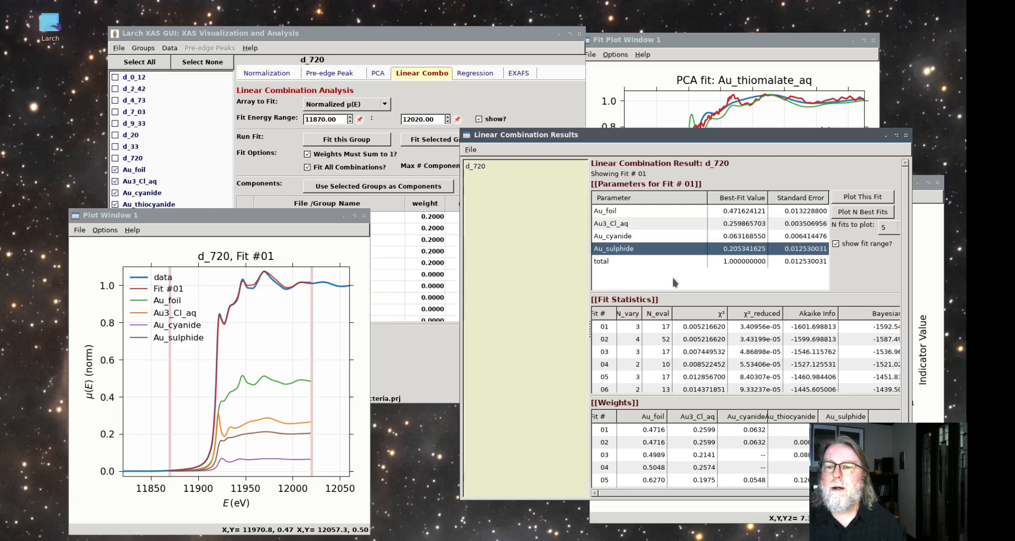
Add Au_thiosulphate_aq, Au_thiomalate_aq, Au1_Cl and Au_hydroxide to the checked standards and use all nine as the fit components
click(305, 52)
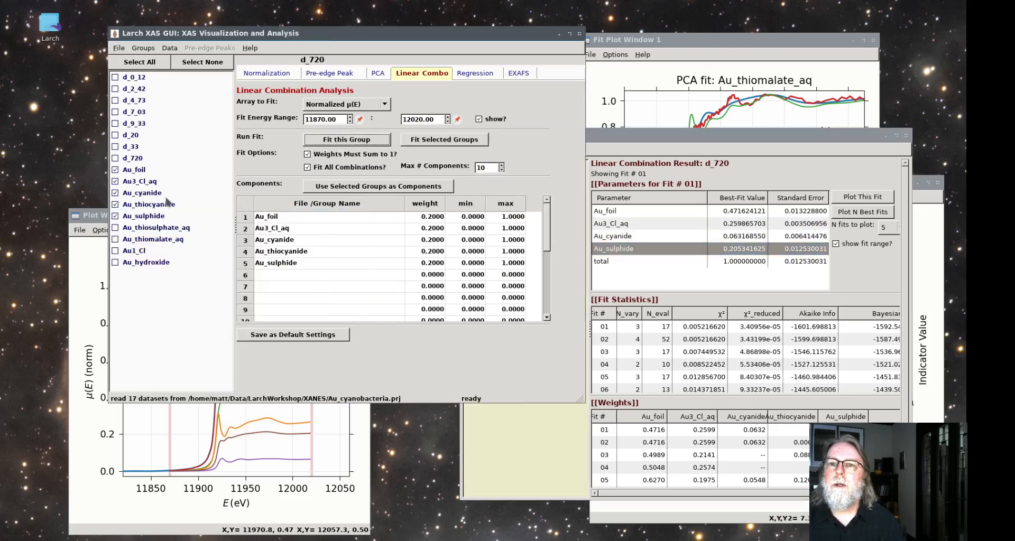
click(119, 233)
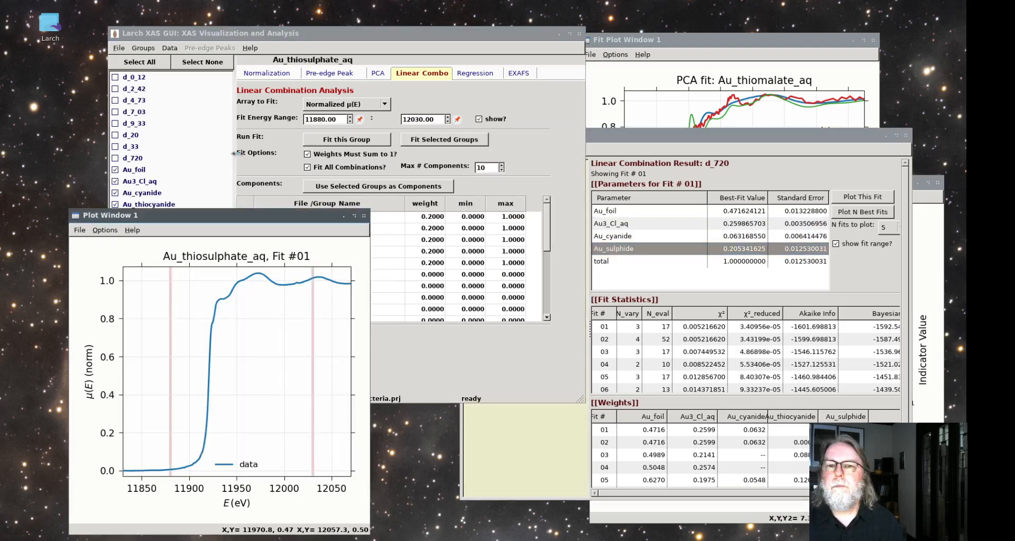
click(244, 41)
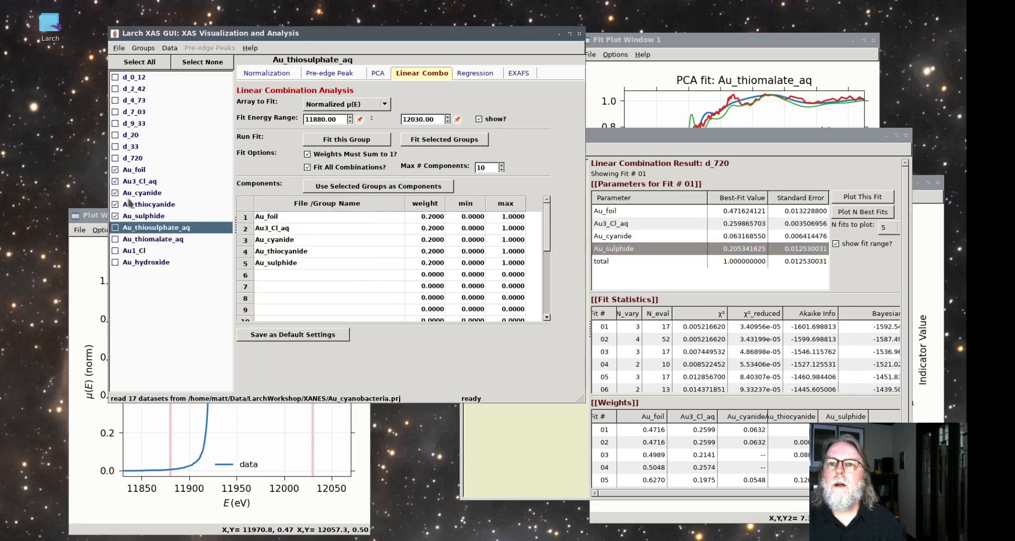
click(115, 239)
click(272, 33)
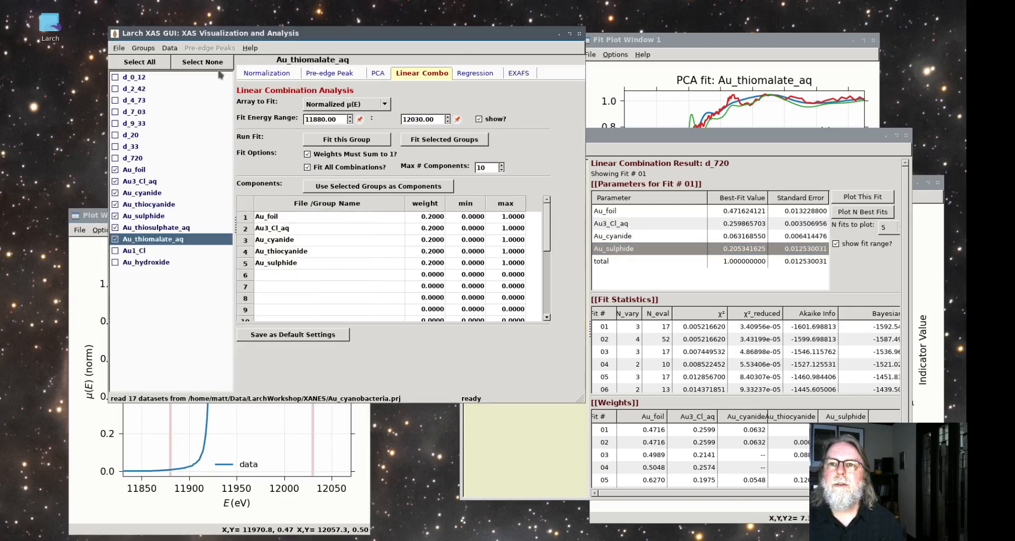
click(120, 253)
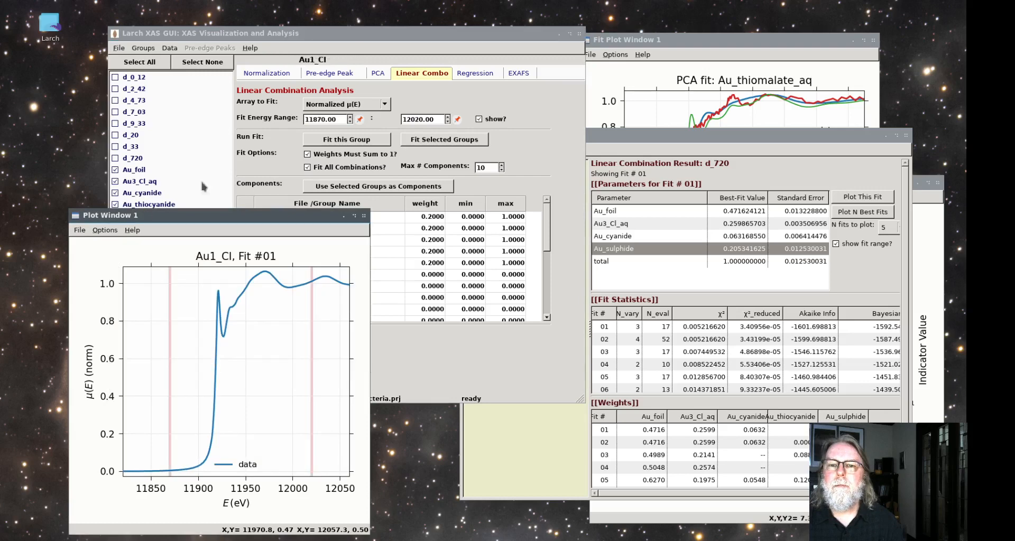
drag(198, 221, 745, 53)
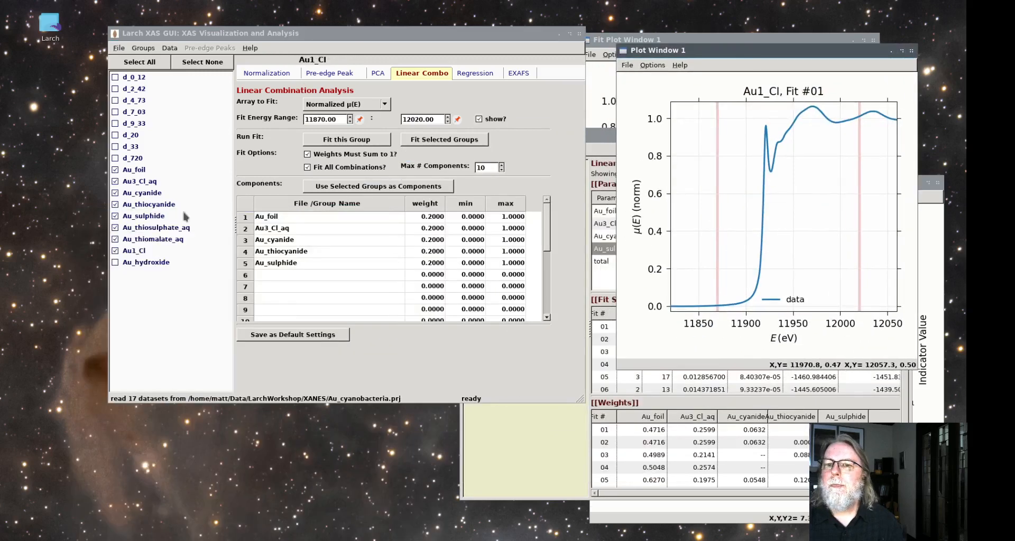
click(119, 264)
click(118, 263)
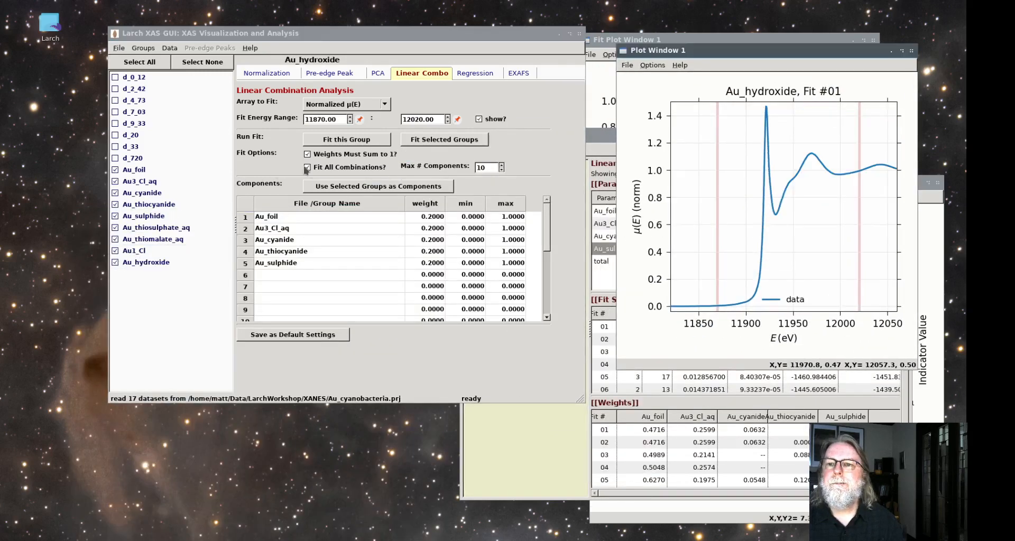
click(357, 189)
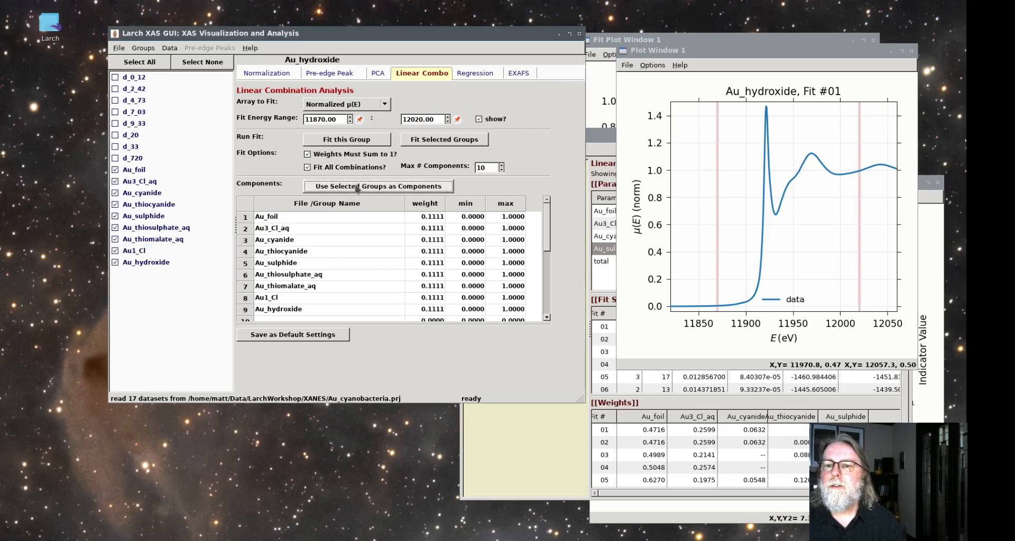
scroll(317, 304, down, 1)
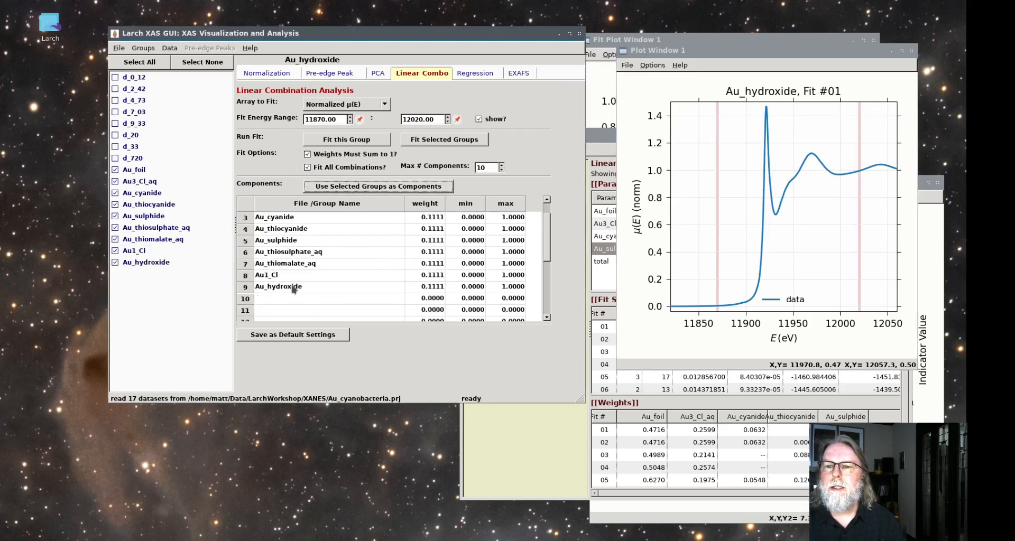
scroll(301, 270, up, 1)
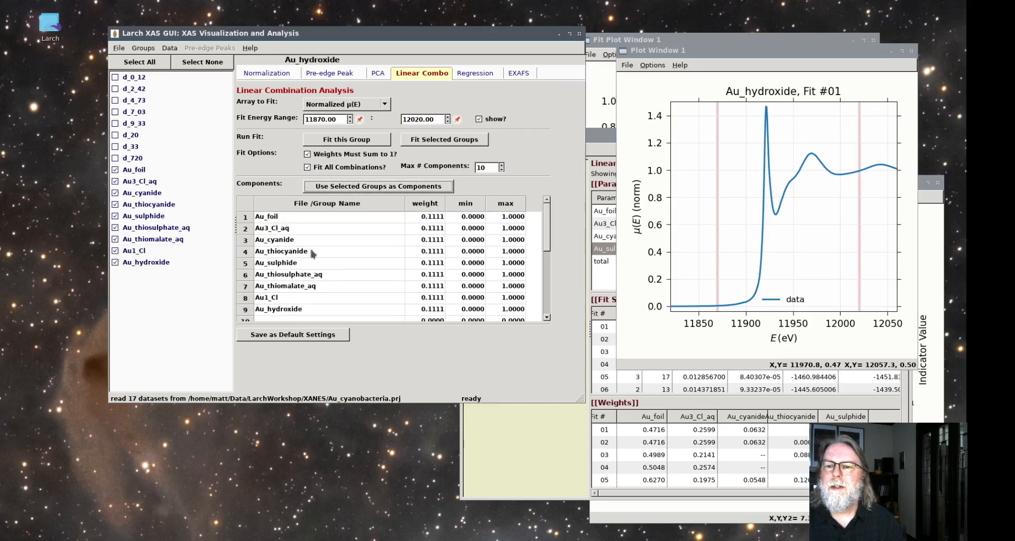
Rerun the linear combination fit of d_720 using all nine gold standards in all combinations
click(134, 159)
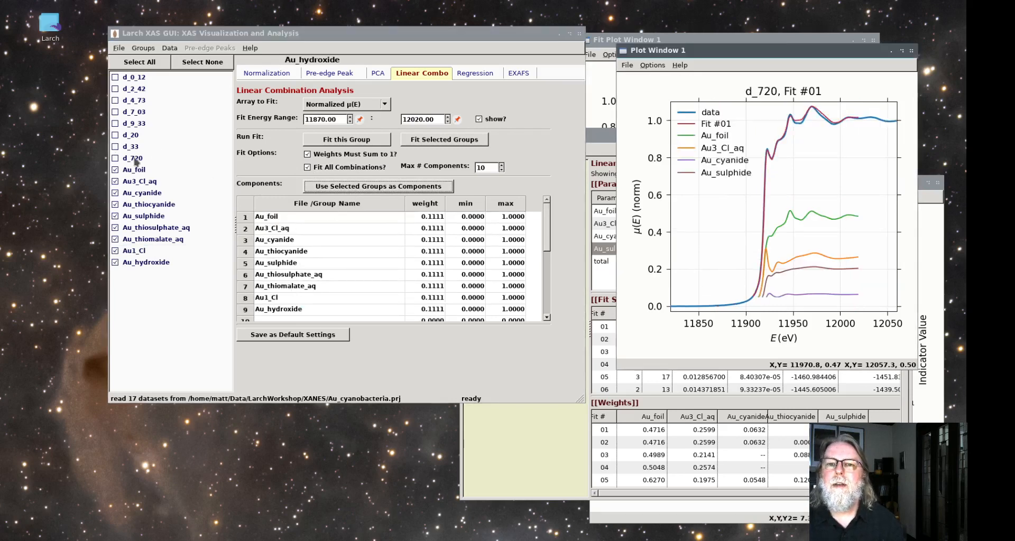
click(136, 159)
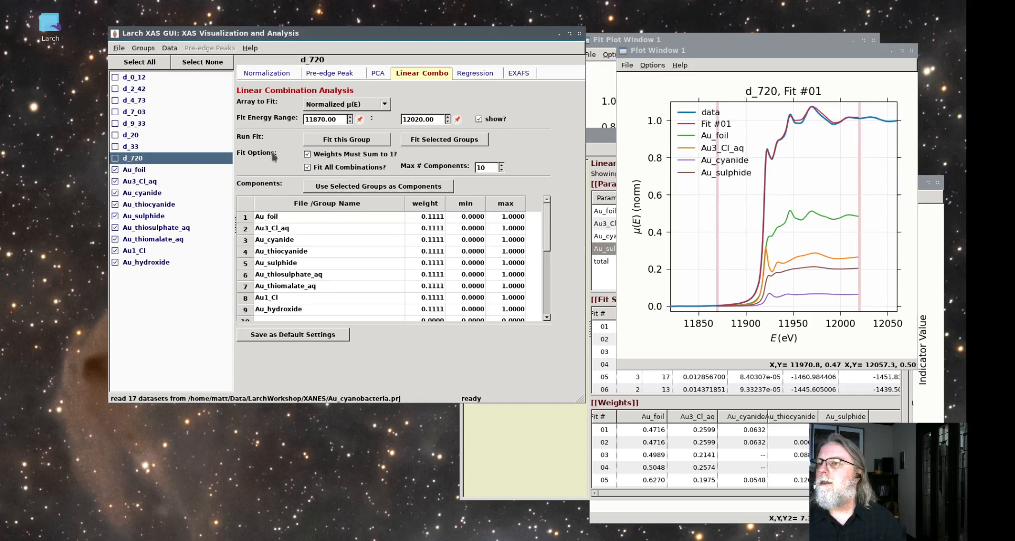
click(342, 142)
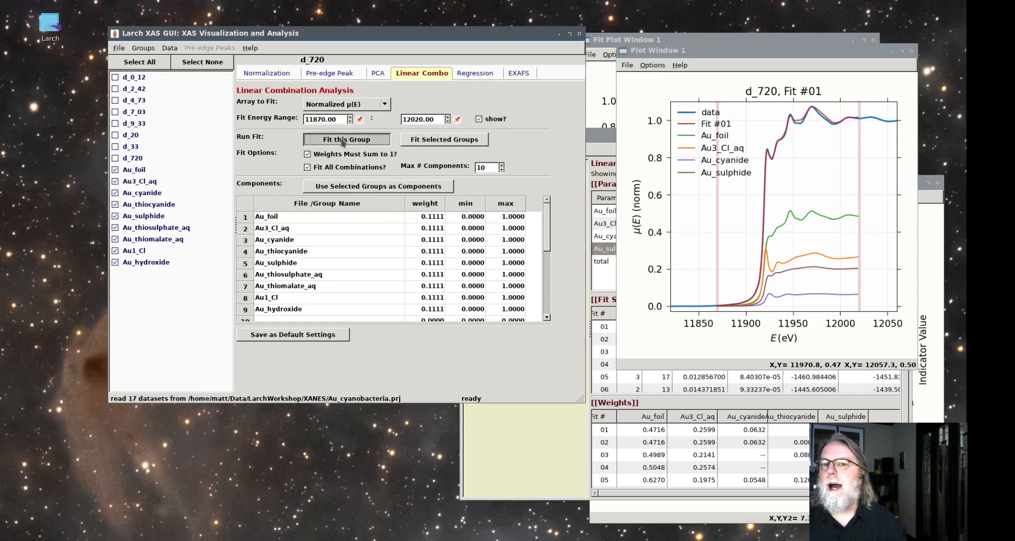
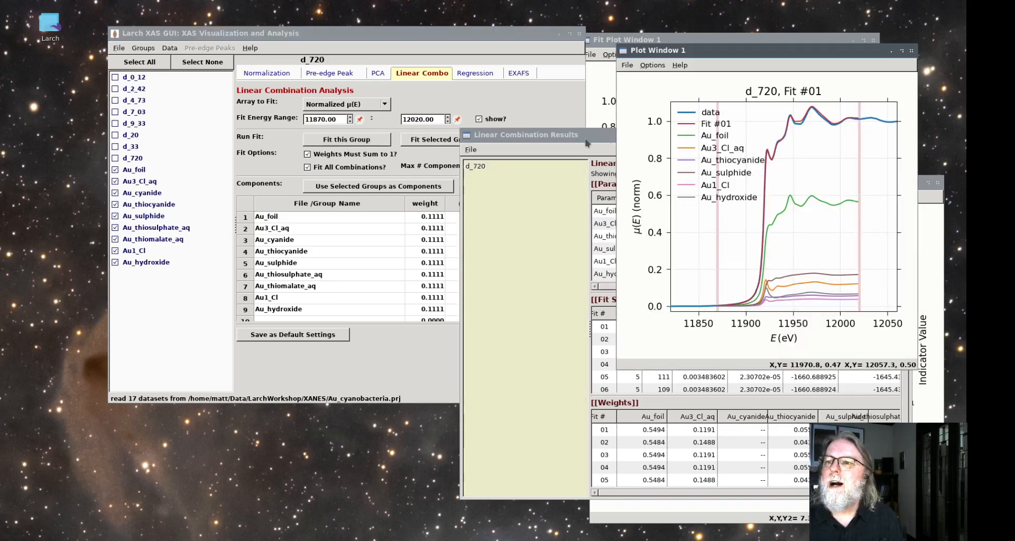
Move the results window clear of the plot and compare the standards' best-fit weights in d_720's three top-ranked fits
drag(586, 142, 290, 177)
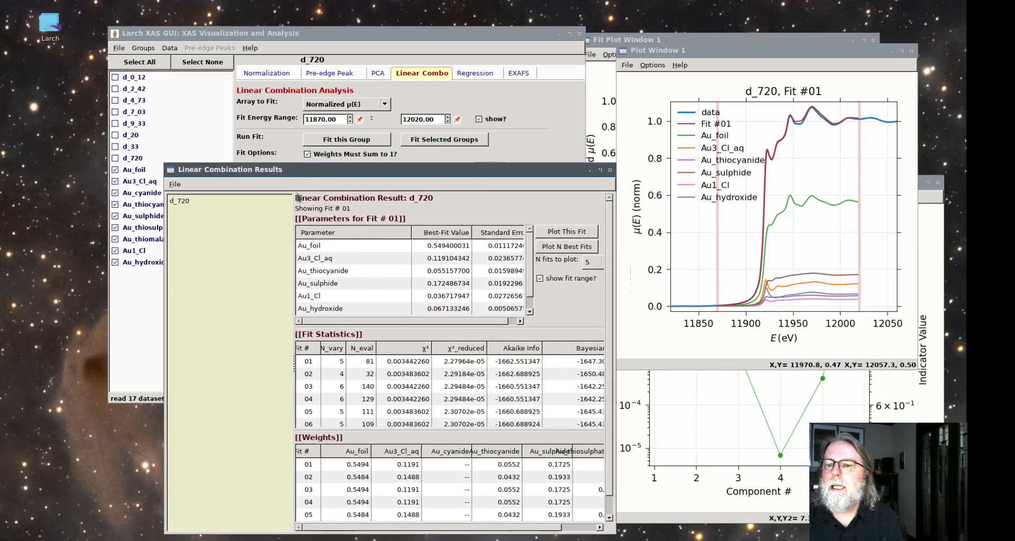
click(406, 361)
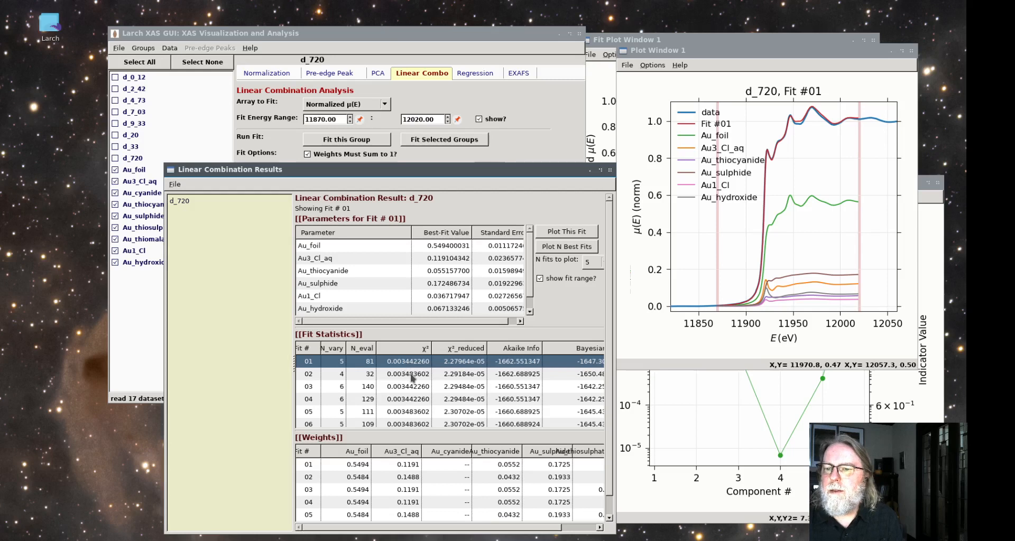
click(412, 374)
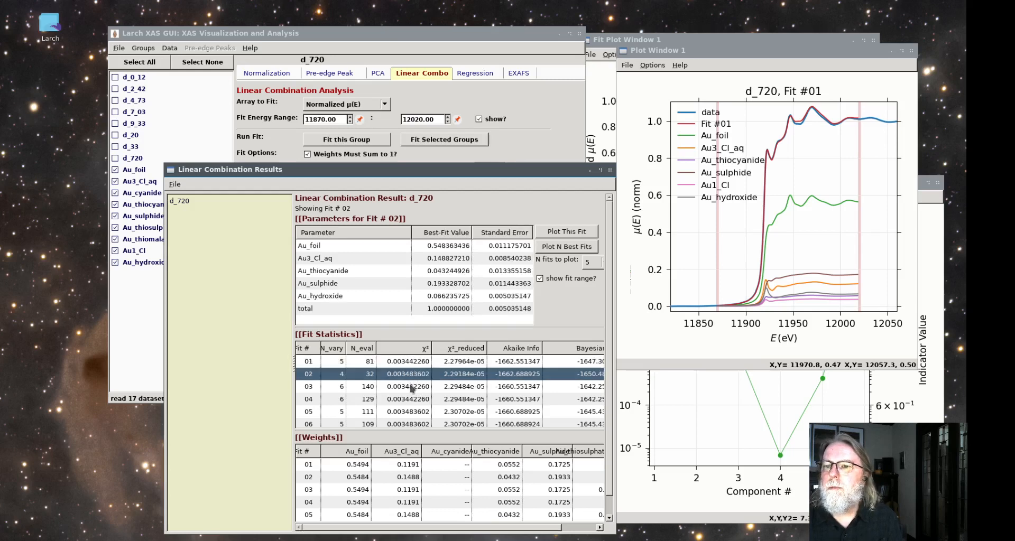
click(412, 387)
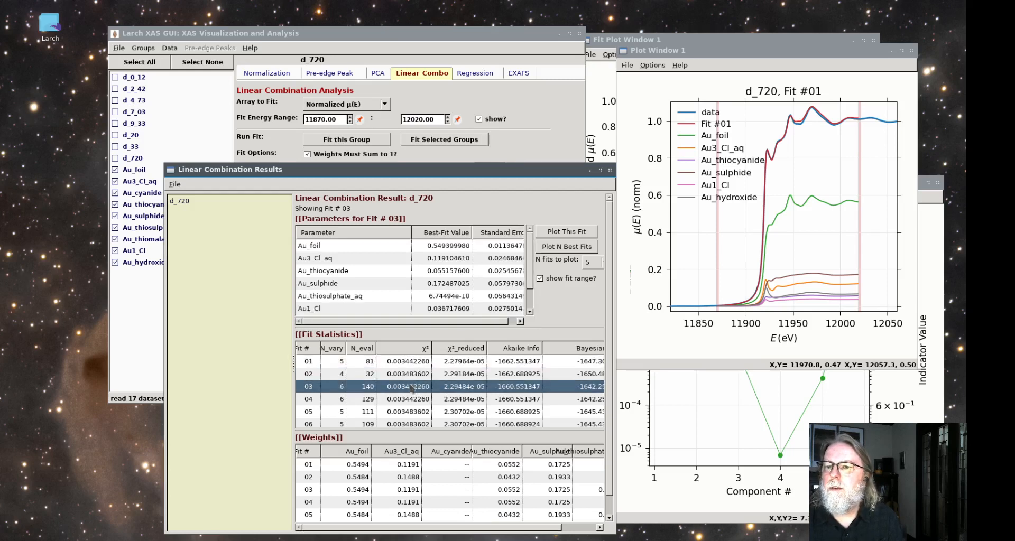
scroll(424, 247, down, 1)
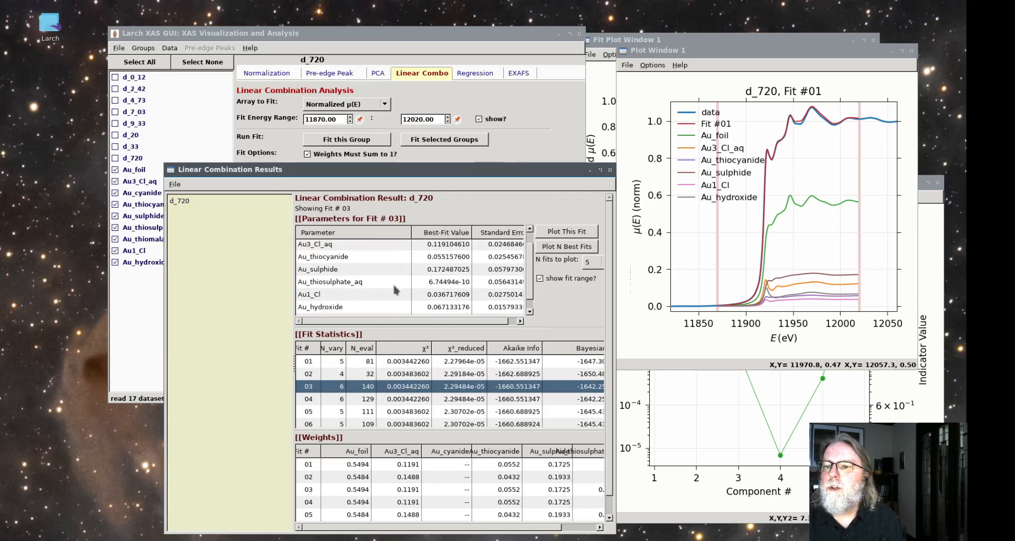
click(399, 365)
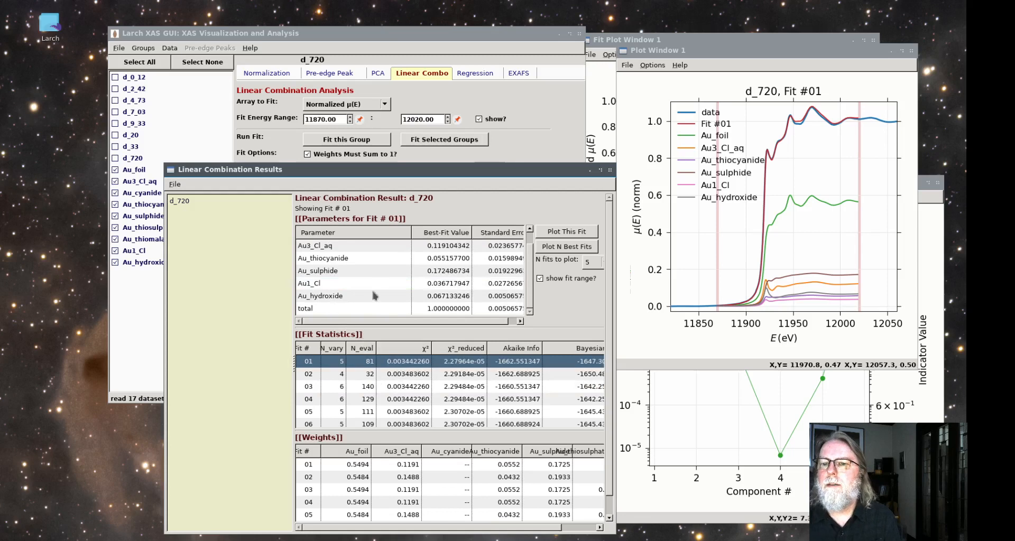
Examine the weights of Au_foil, Au3_Cl_aq, Au_thiocyanide and Au_hydroxide in d_720's Fit #02
click(345, 374)
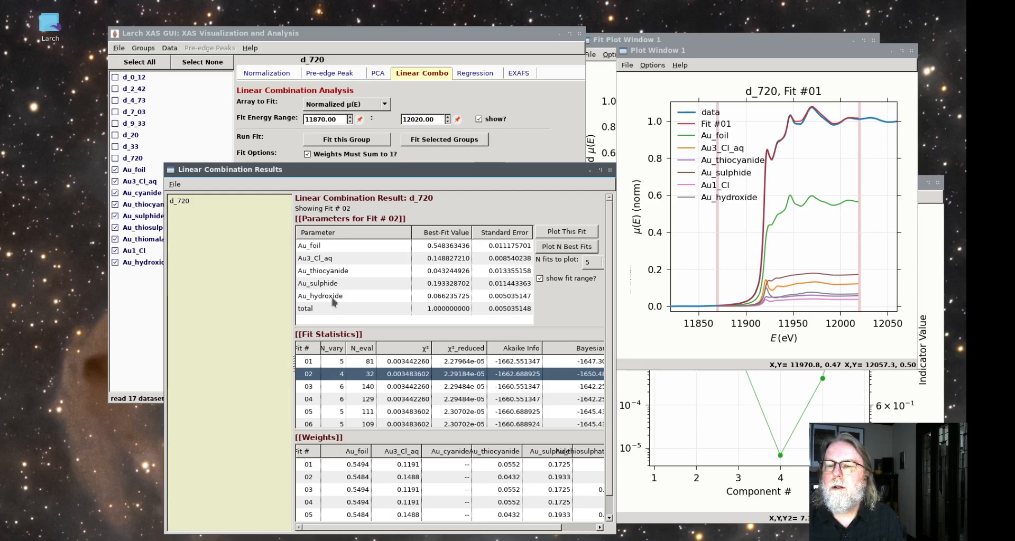
click(334, 246)
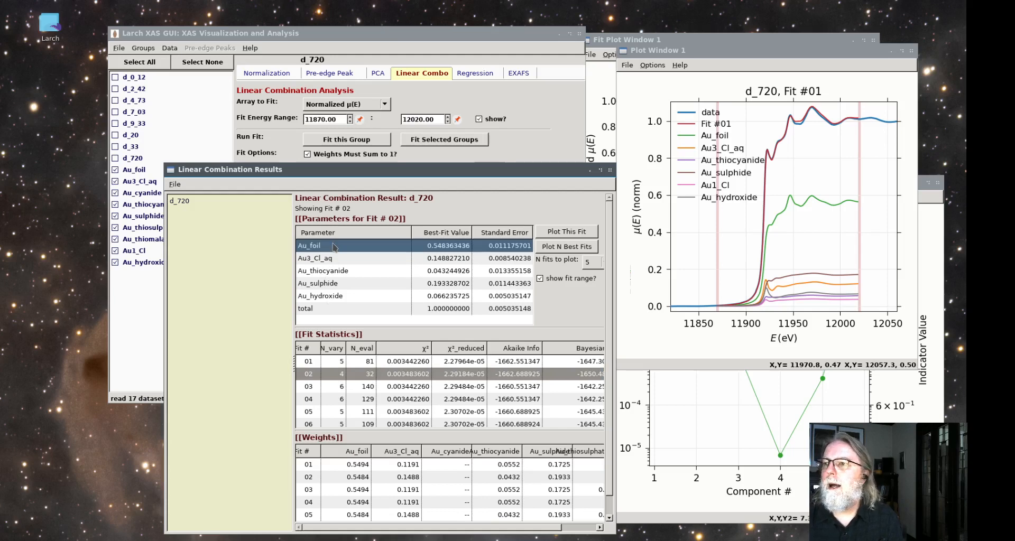
click(341, 259)
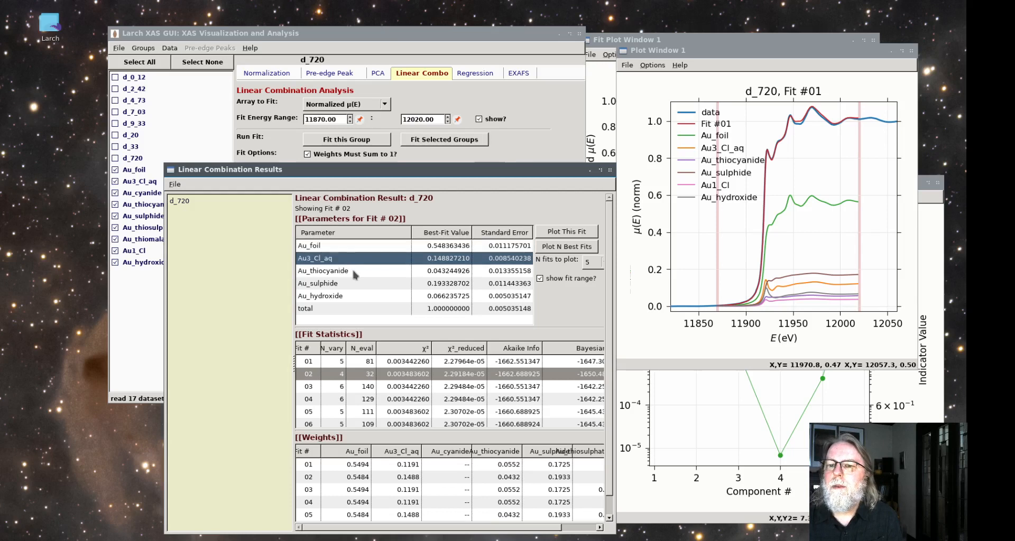
click(351, 268)
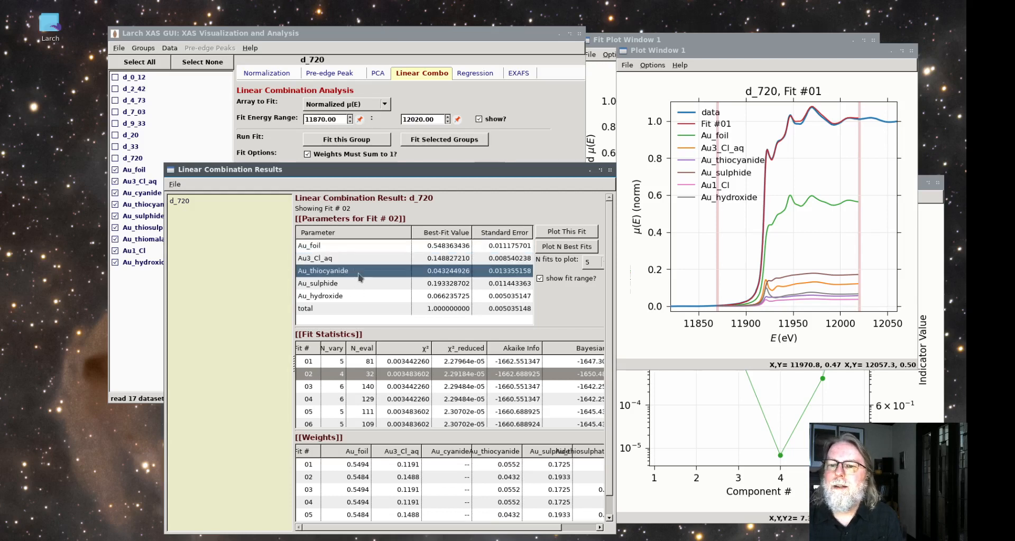
click(352, 297)
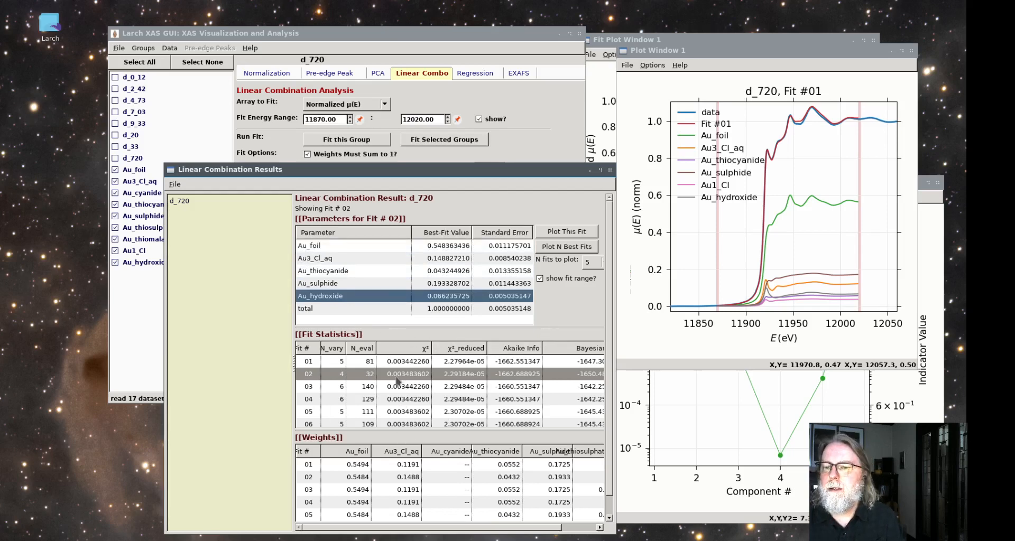
Inspect the Au_thiosulphate_aq and Au1_Cl weights in d_720's Fit #03, and return to the parameters of Fit #01
click(349, 388)
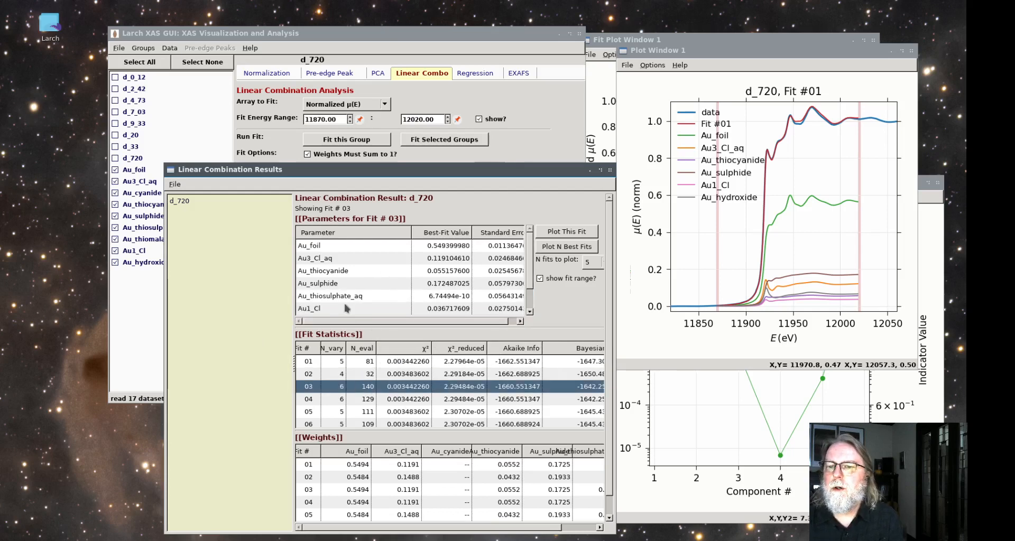
scroll(346, 307, down, 1)
click(345, 283)
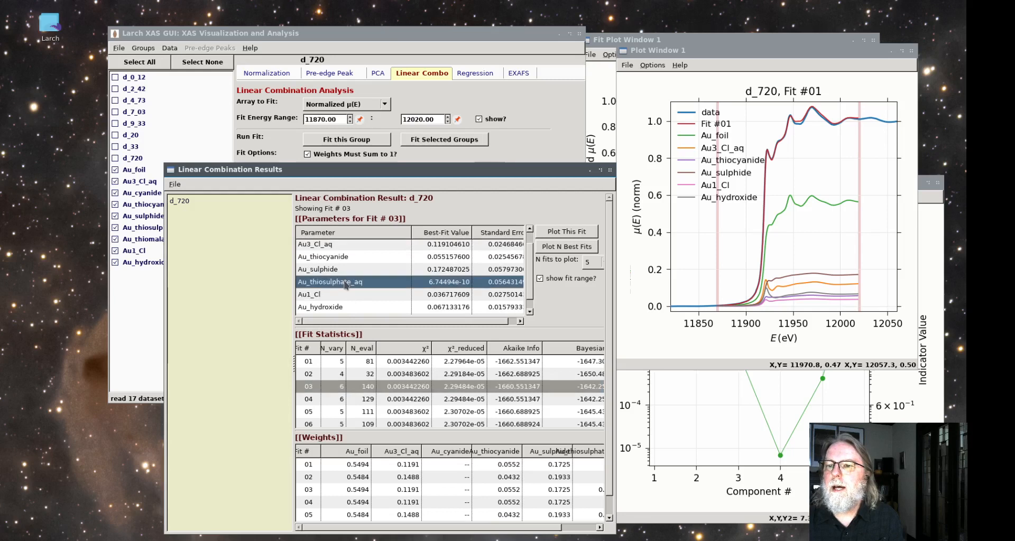
scroll(385, 308, down, 1)
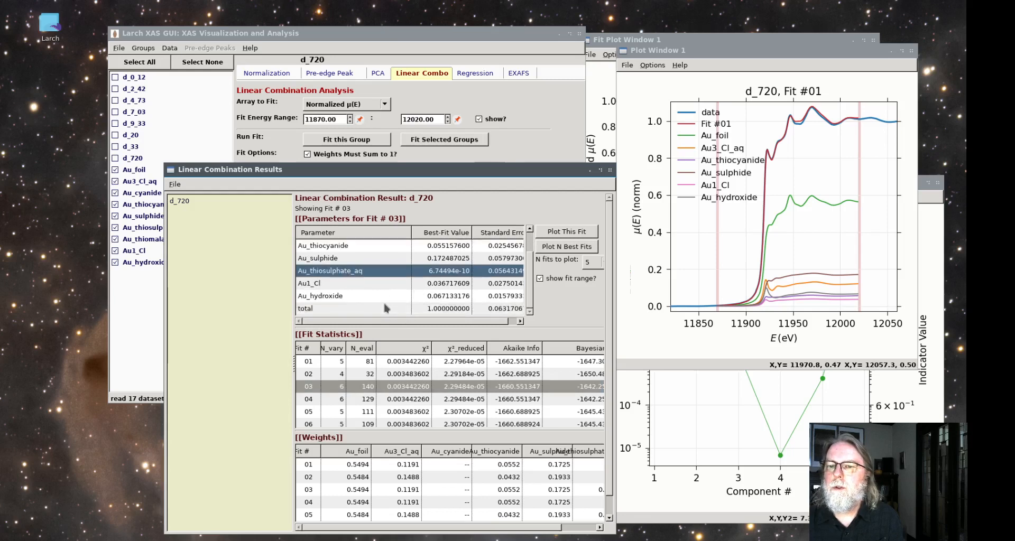
scroll(380, 295, up, 1)
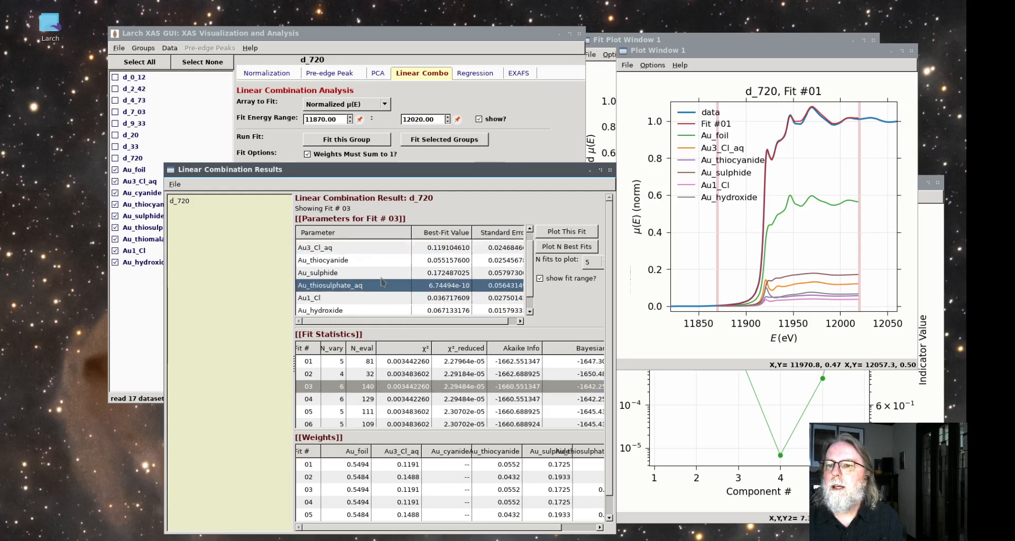
click(360, 301)
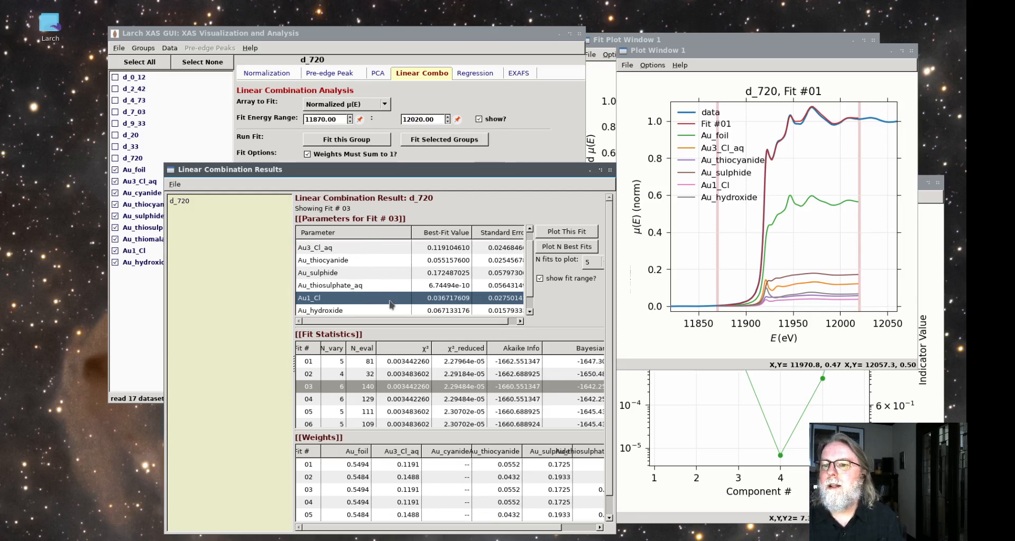
click(401, 361)
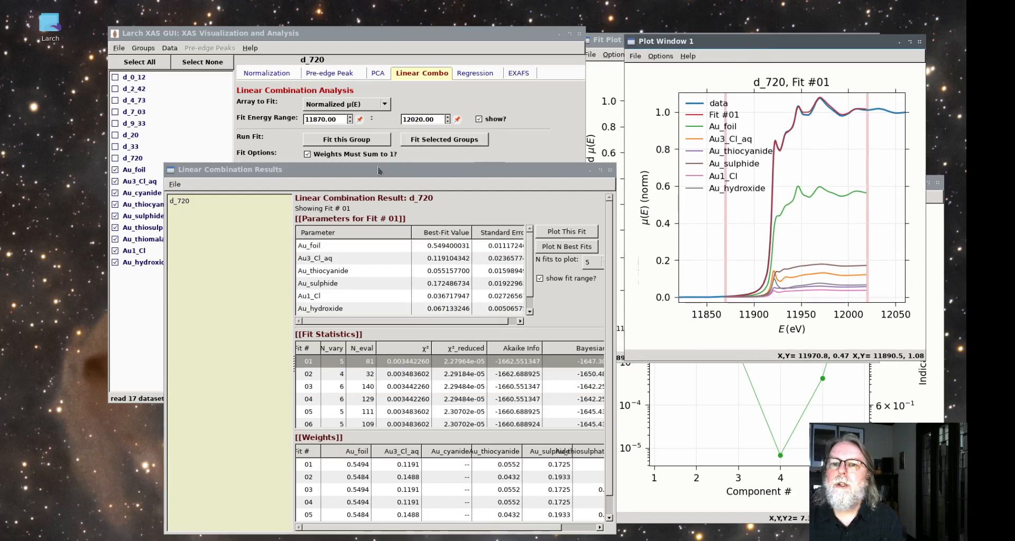
Look through the later time points back to d_7_03 and run its linear combination fit with all nine gold standards
drag(377, 168, 518, 161)
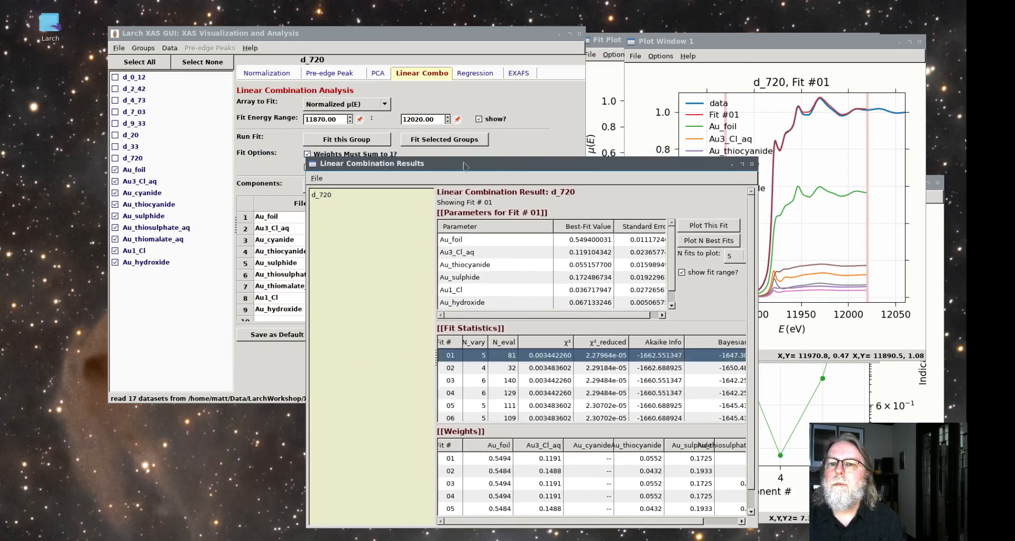
click(127, 149)
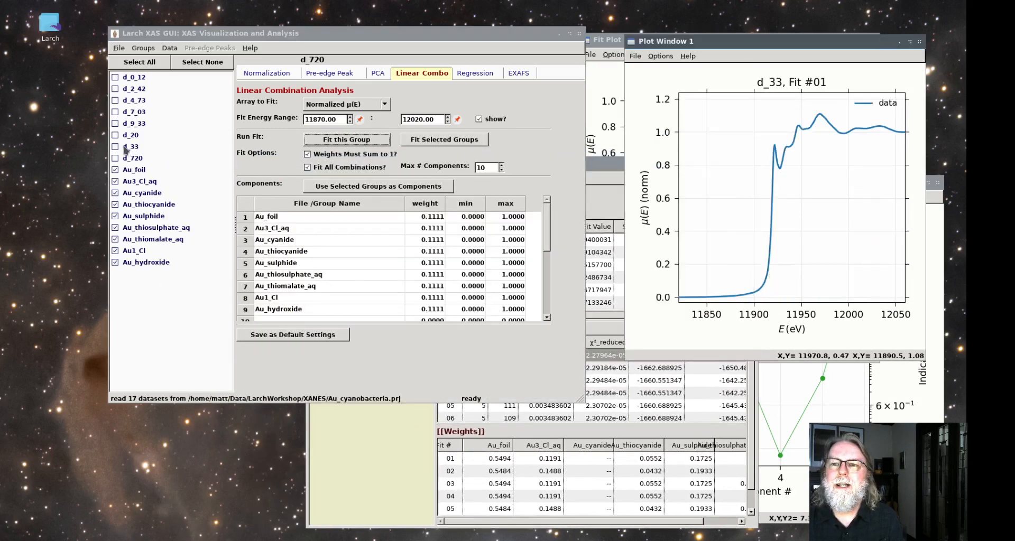
click(132, 135)
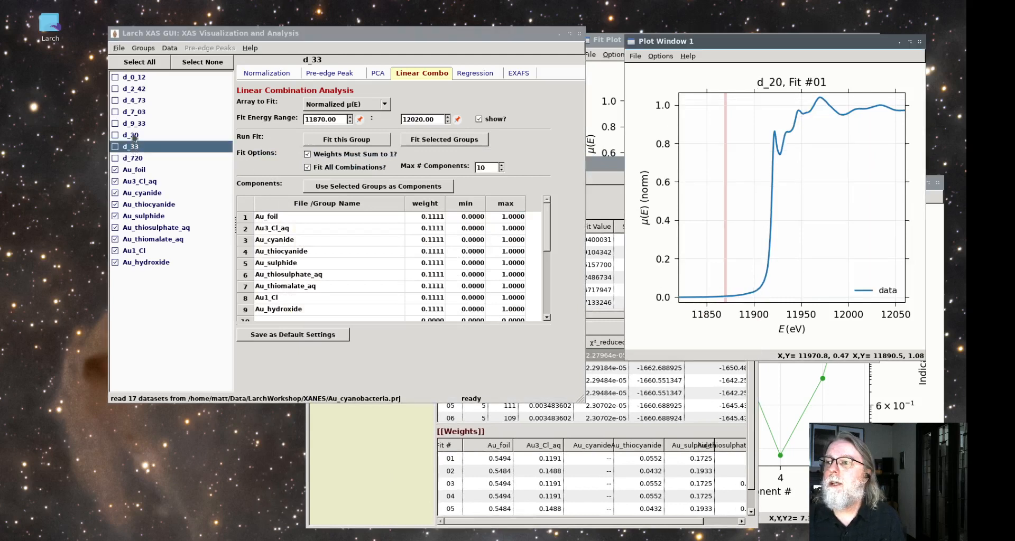
click(133, 123)
click(134, 113)
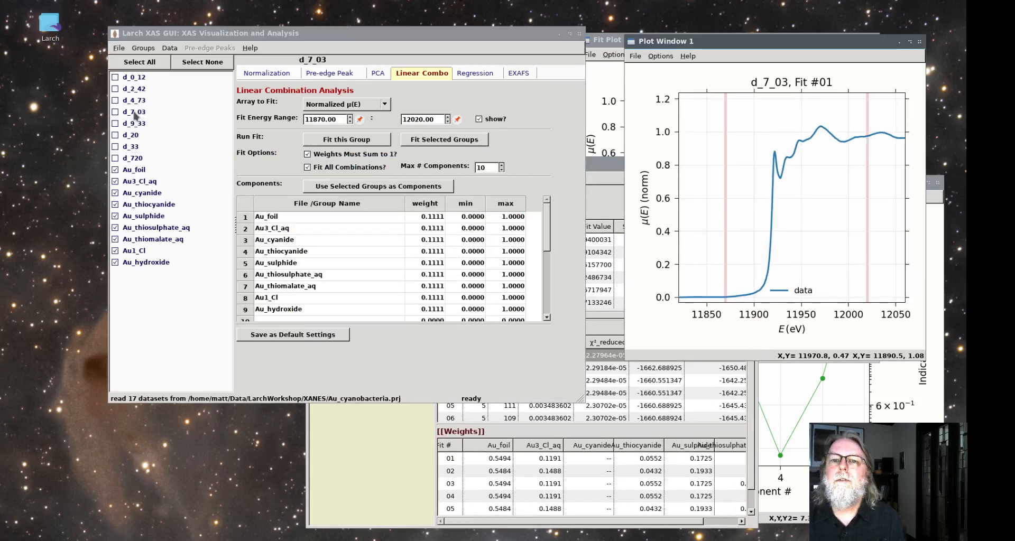
click(357, 145)
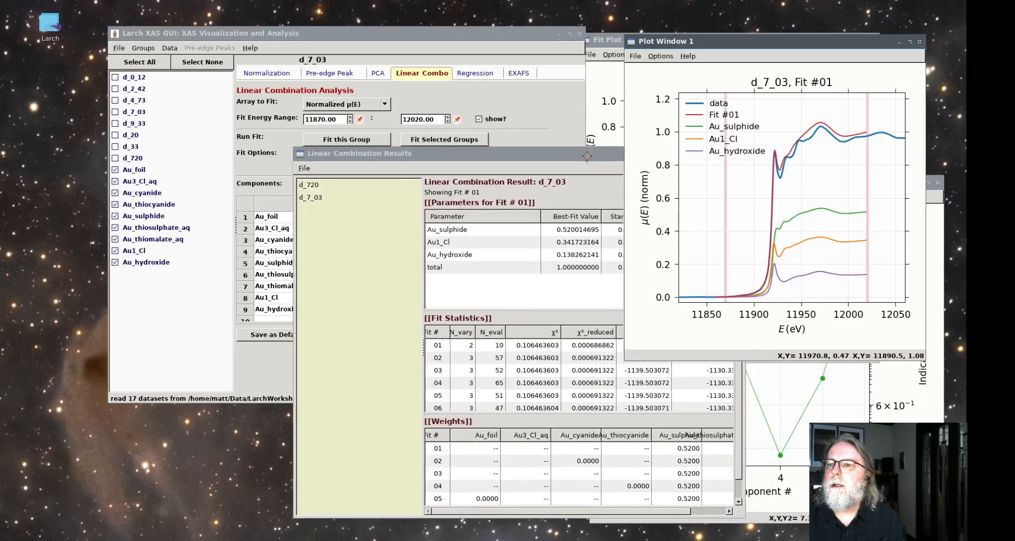
Compare the stored results of d_7_03 and d_720, and examine the Au1_Cl and Au_hydroxide weights in d_7_03's Fit #01
click(308, 200)
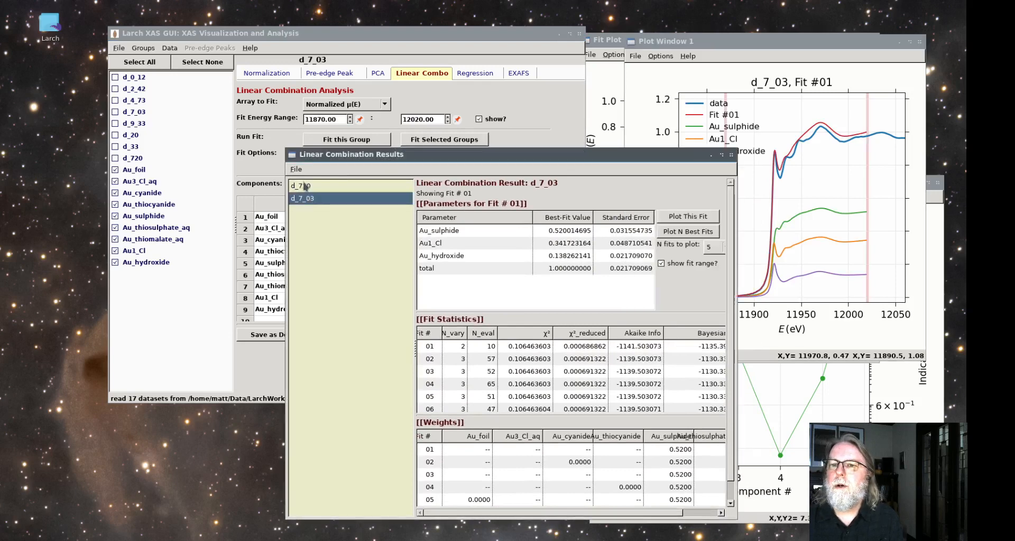
click(305, 188)
click(309, 200)
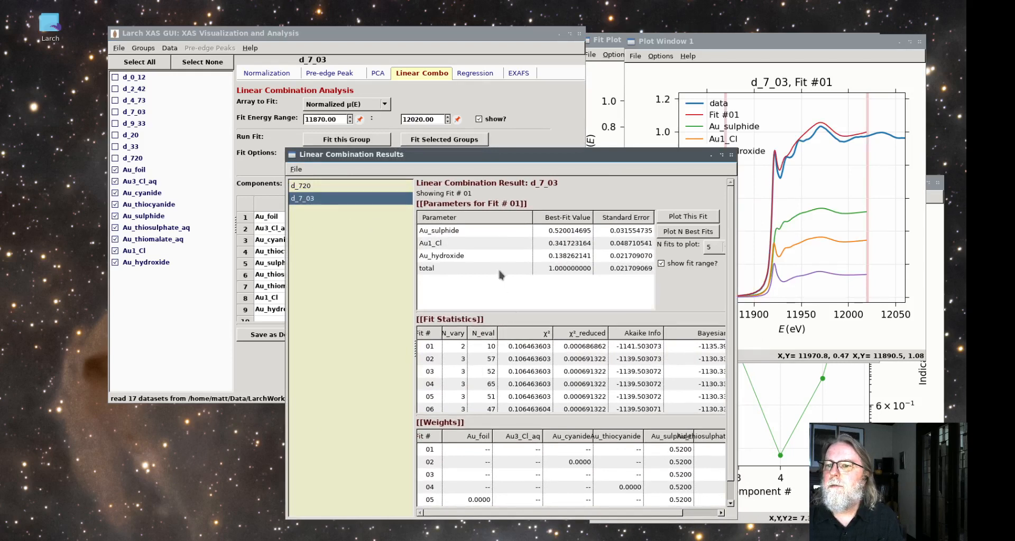
click(516, 349)
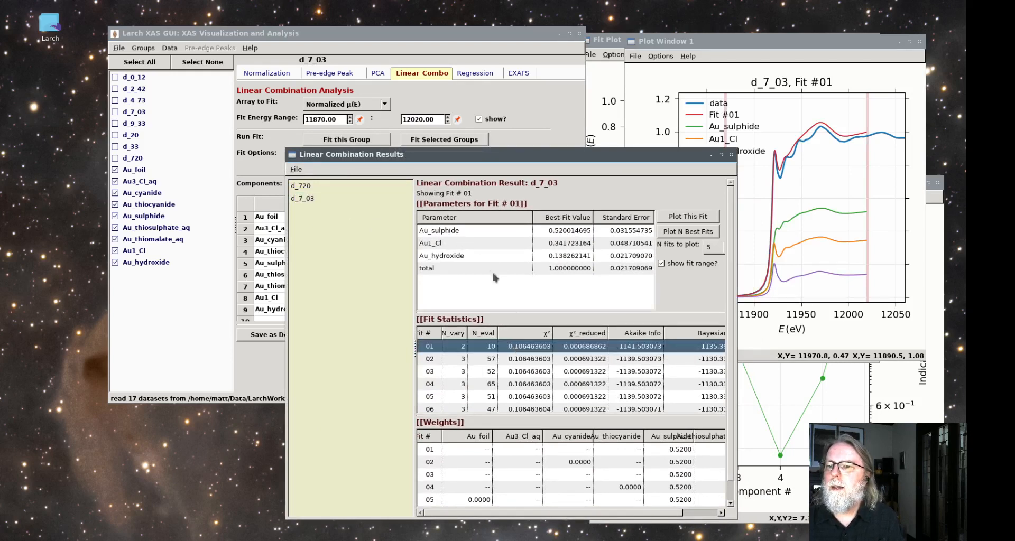
click(465, 244)
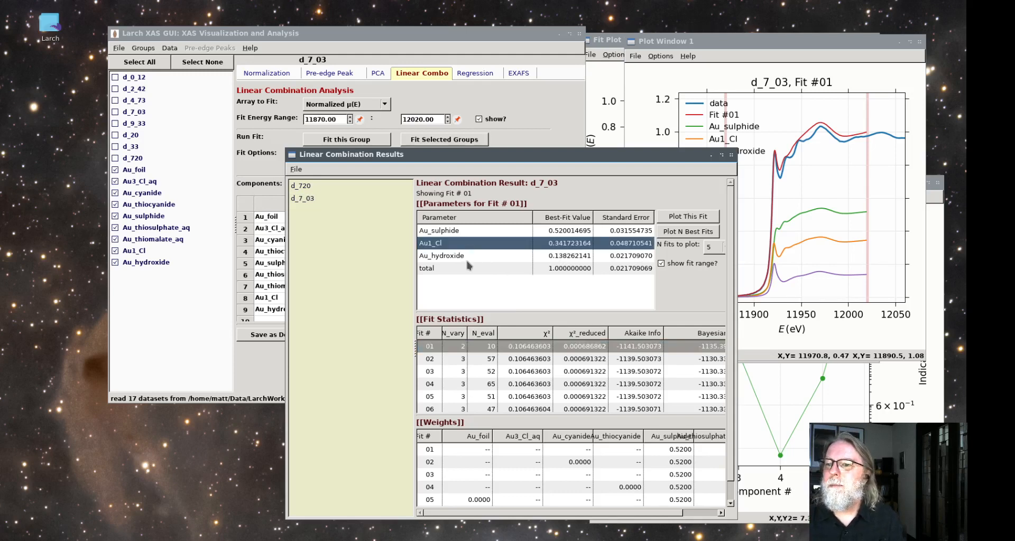
click(469, 260)
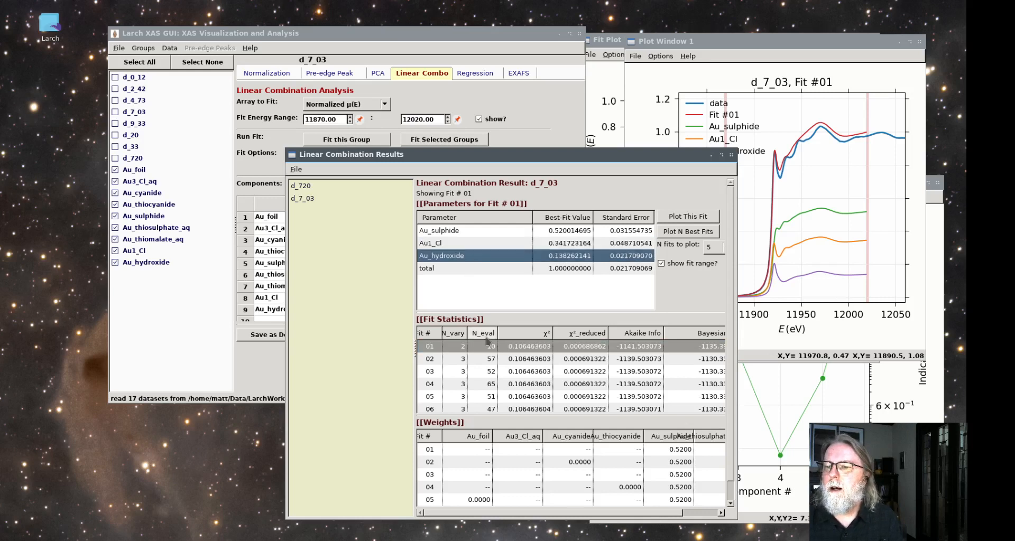
Plot d_7_03's Fit #03 with its components and move the results window clear of the plot
click(523, 360)
click(525, 373)
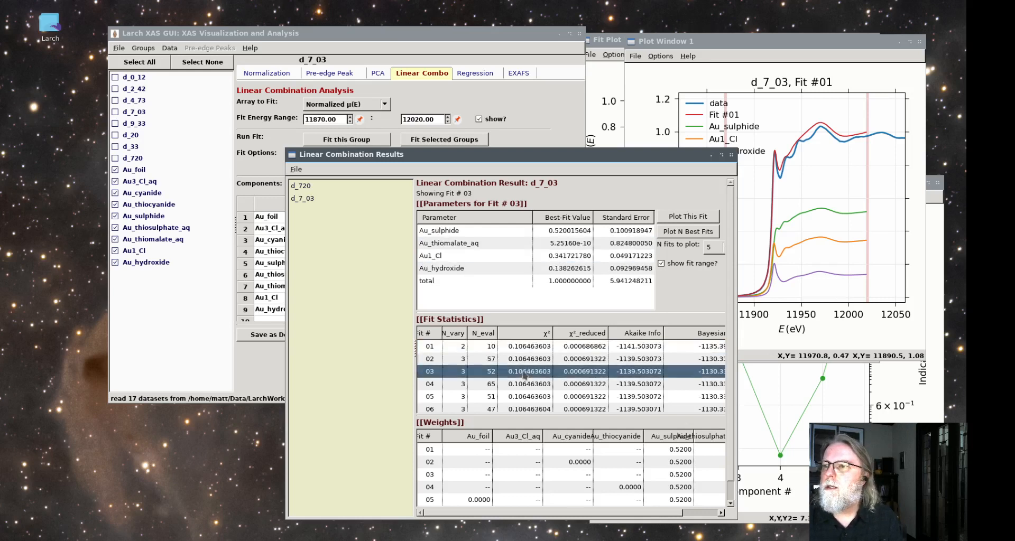
click(687, 216)
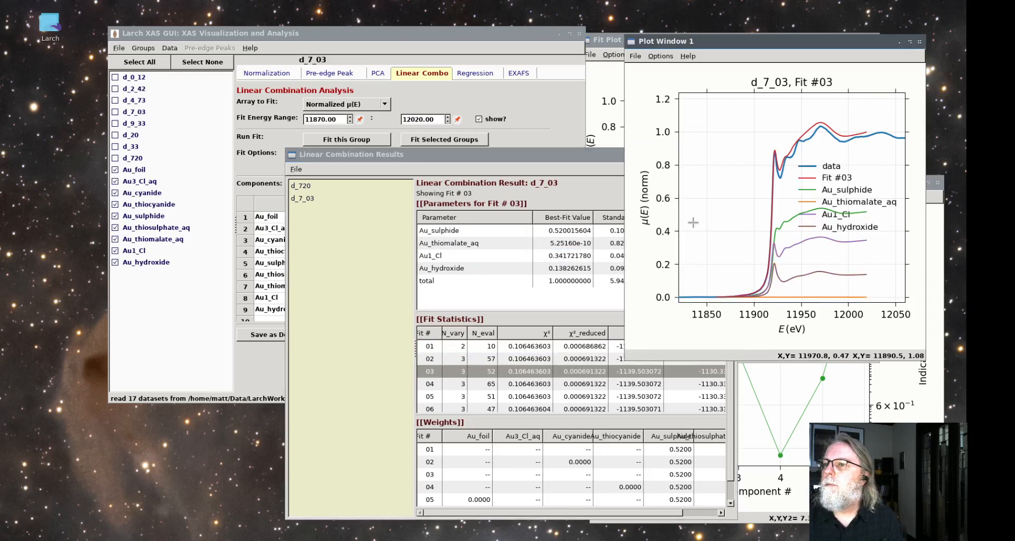
drag(585, 157, 488, 155)
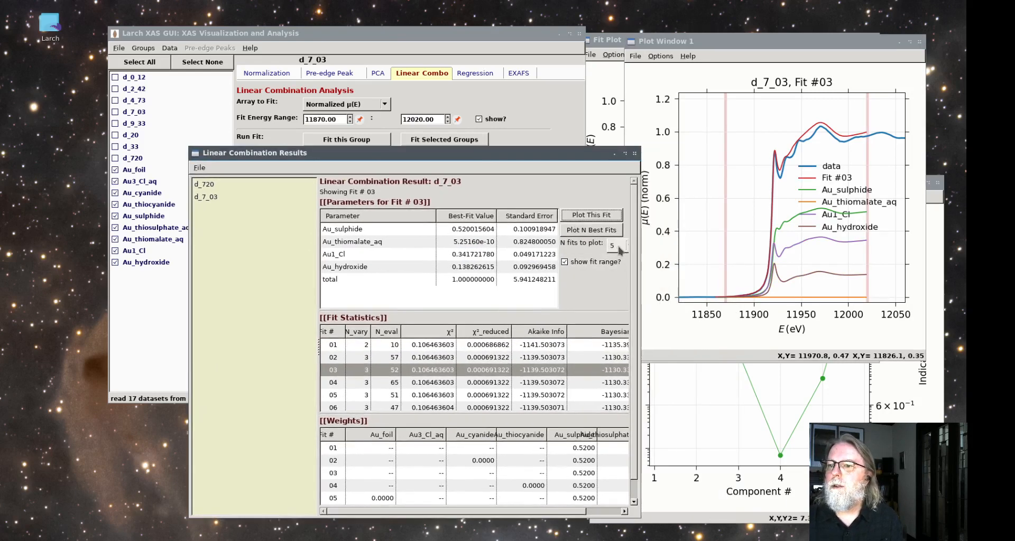
Plot the 5 best fits of d_7_03 together and check the component weights of Fit #05
click(619, 246)
click(619, 247)
click(605, 231)
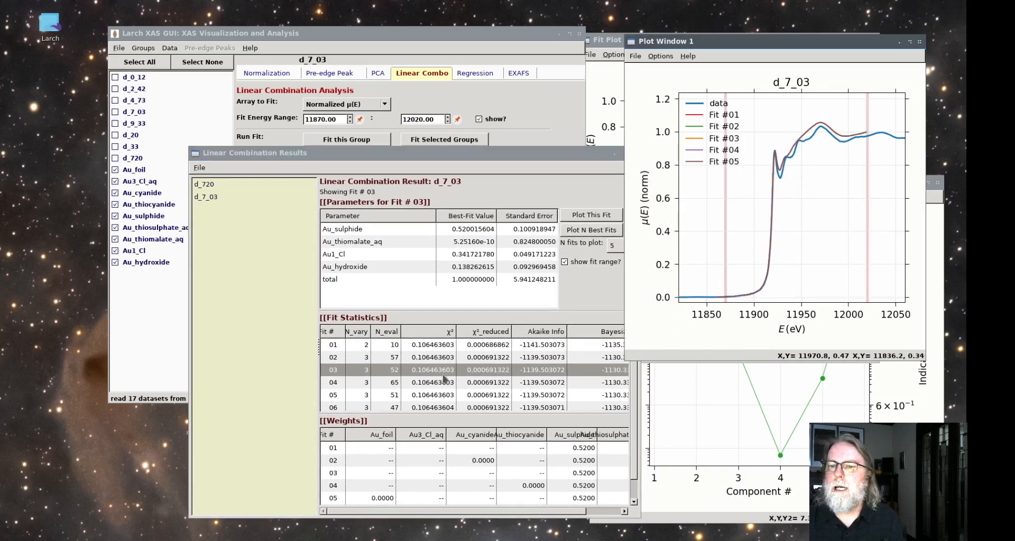
click(429, 396)
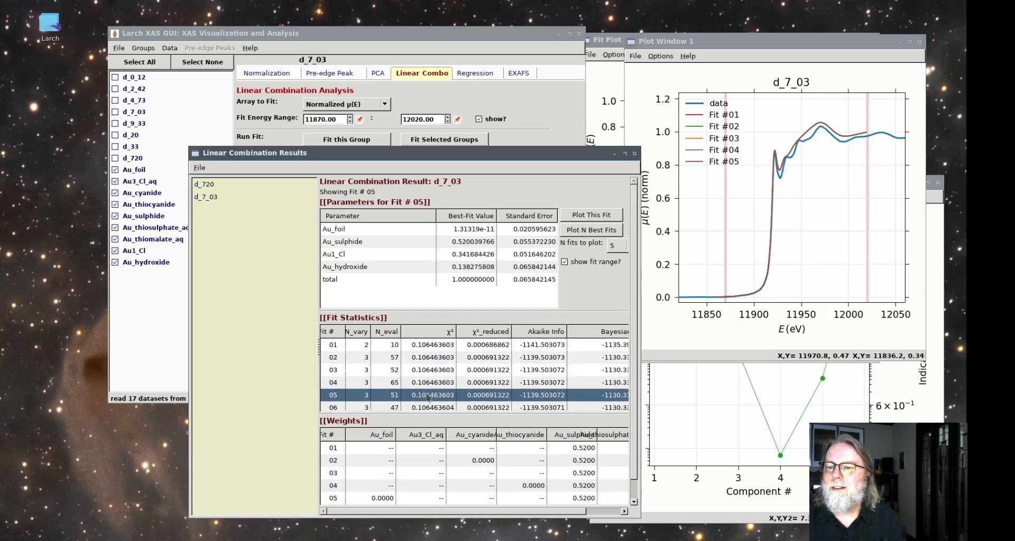
Run the linear combination fit of d_2_42 with all nine gold standards and move the results window aside
click(133, 90)
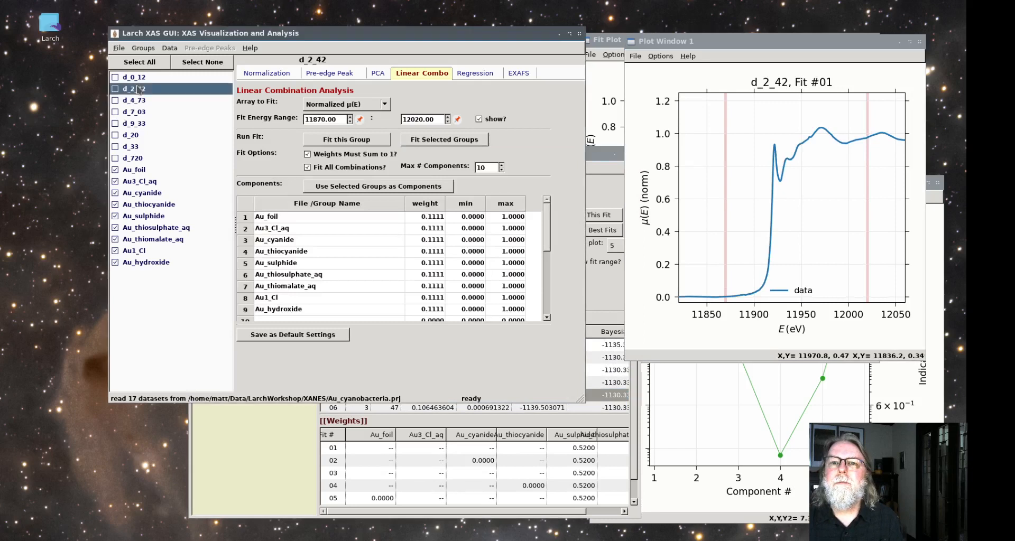
click(355, 141)
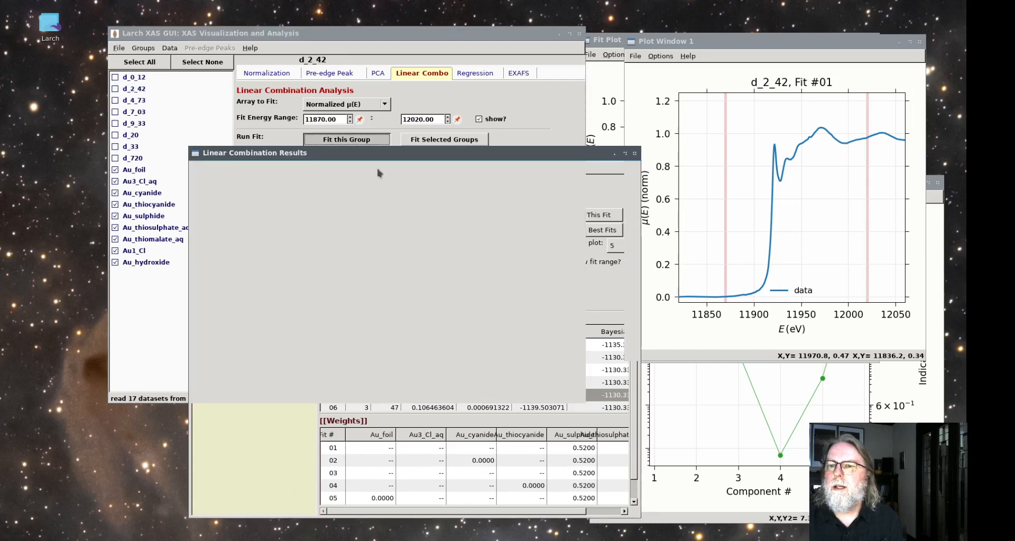
drag(390, 153, 495, 151)
Check the Au_hydroxide weight in d_2_42's top fit and compare it with the results for d_7_03 and d_720, including Au_foil
click(459, 255)
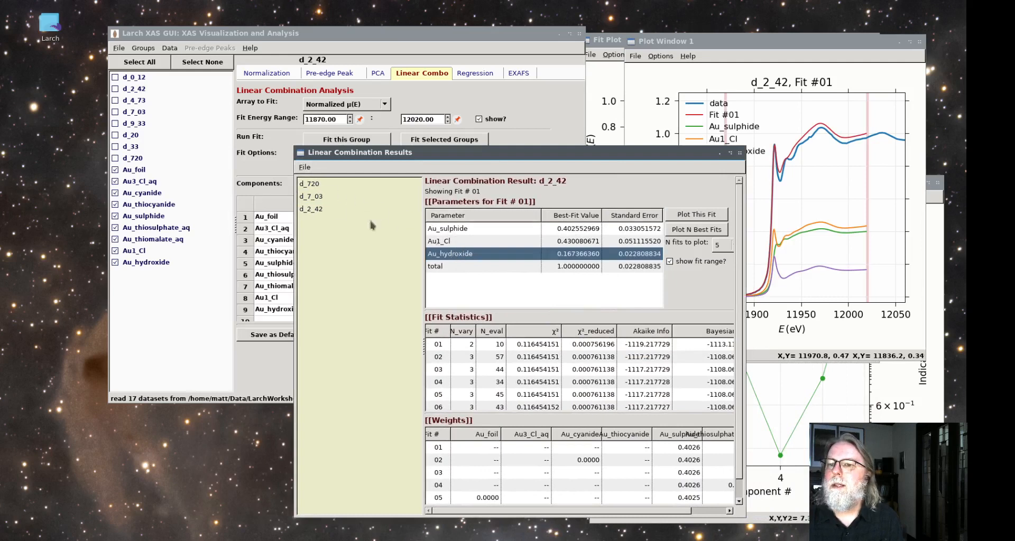
click(315, 196)
click(313, 185)
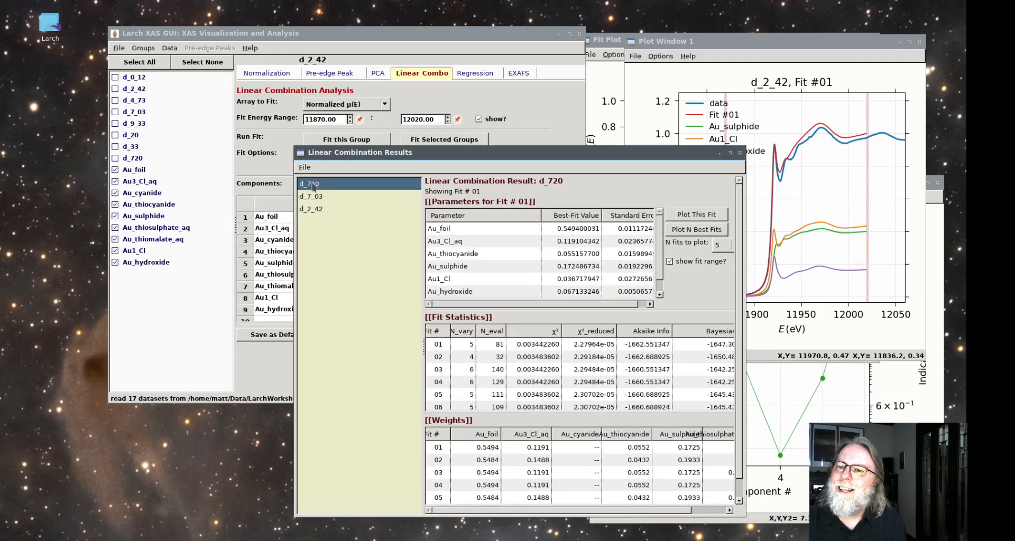
click(483, 228)
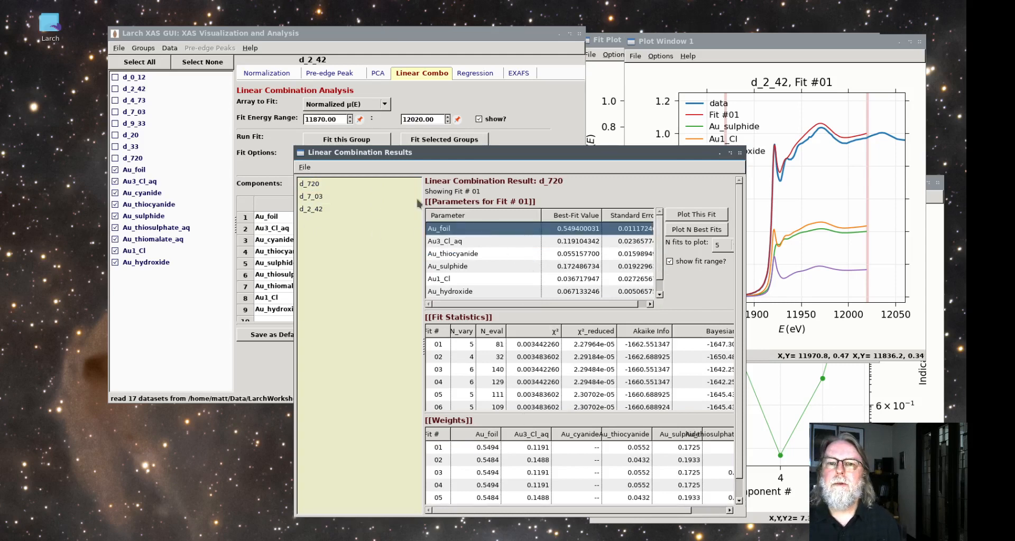
drag(625, 158, 645, 148)
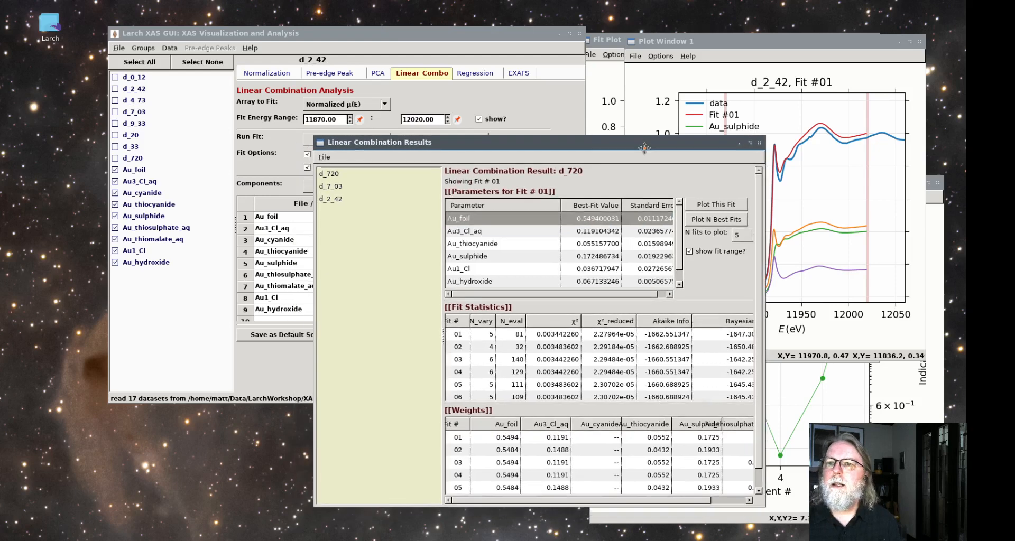